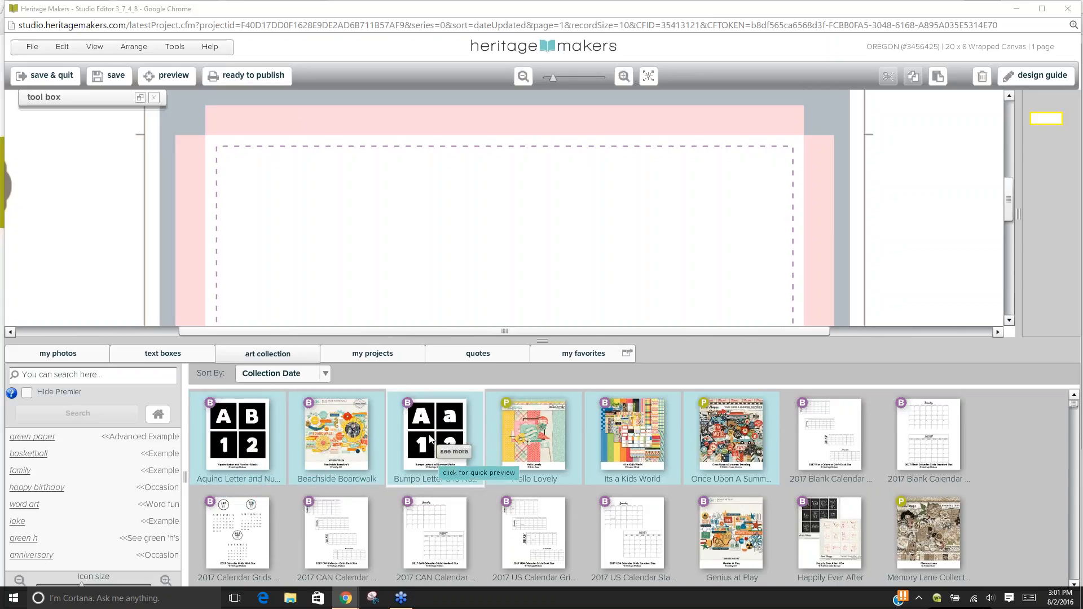
# Open the Bumpo letter and number collection and place the uppercase O, R, O and N tiles across the canvas, leaving a middle gap.
pyautogui.click(460, 453)
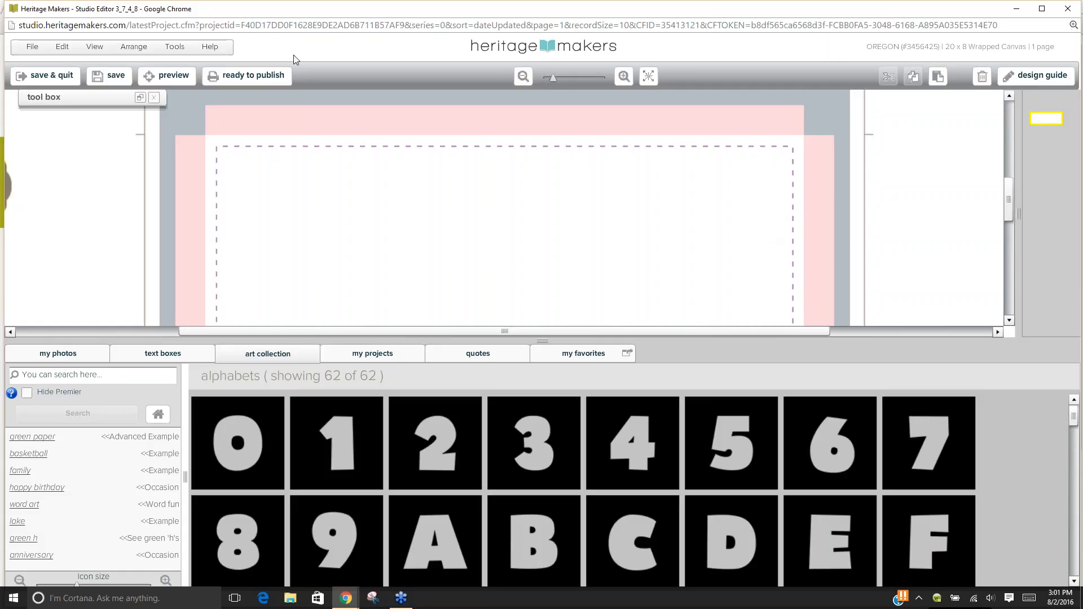
pyautogui.click(129, 4)
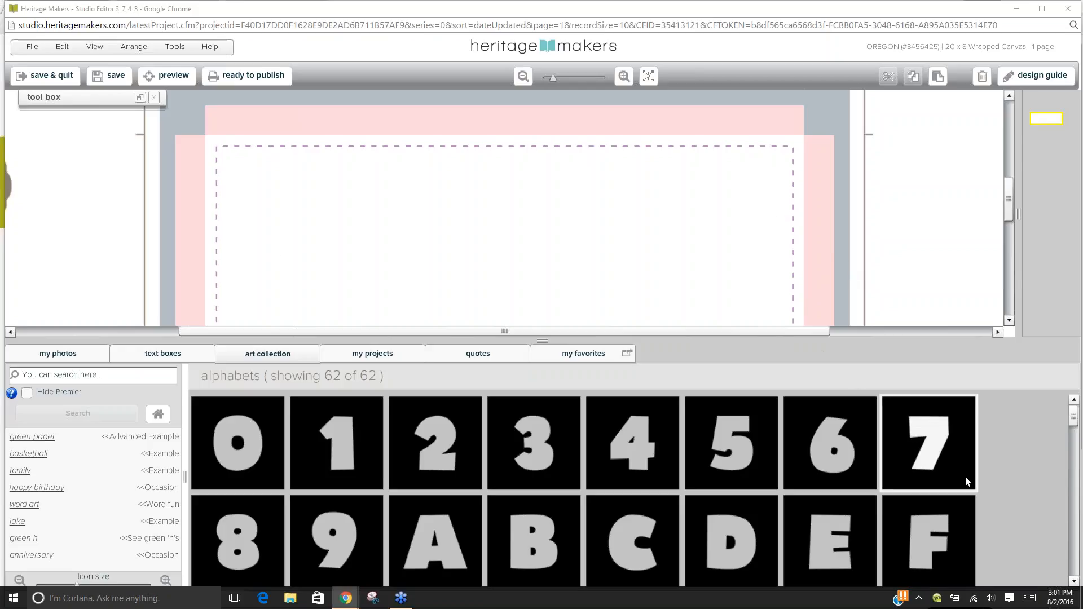
pyautogui.click(1075, 582)
pyautogui.click(1075, 582)
pyautogui.click(1075, 582)
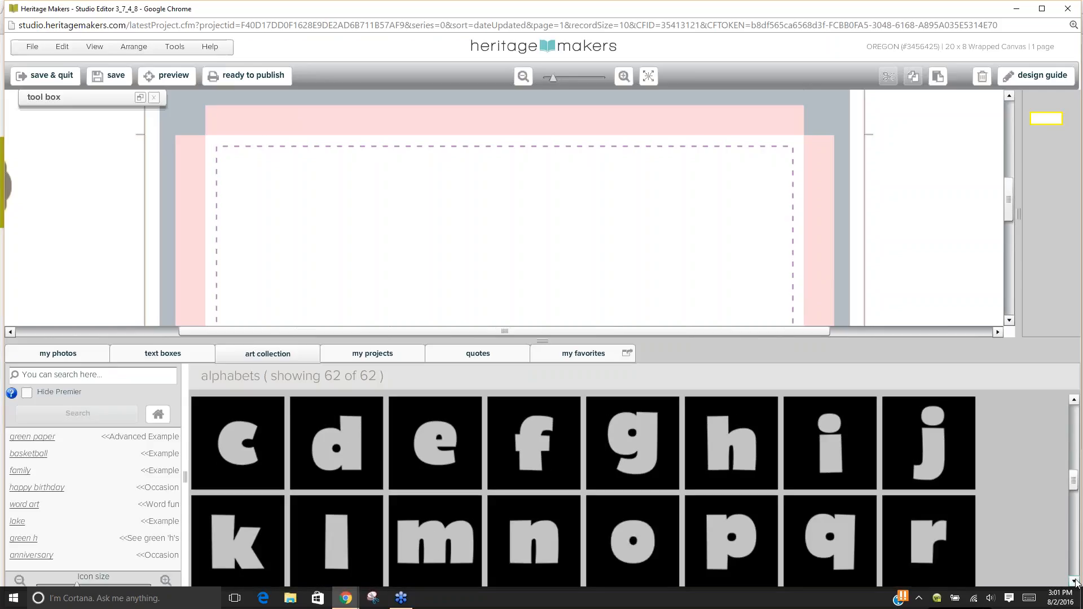
pyautogui.click(1075, 582)
pyautogui.click(1075, 583)
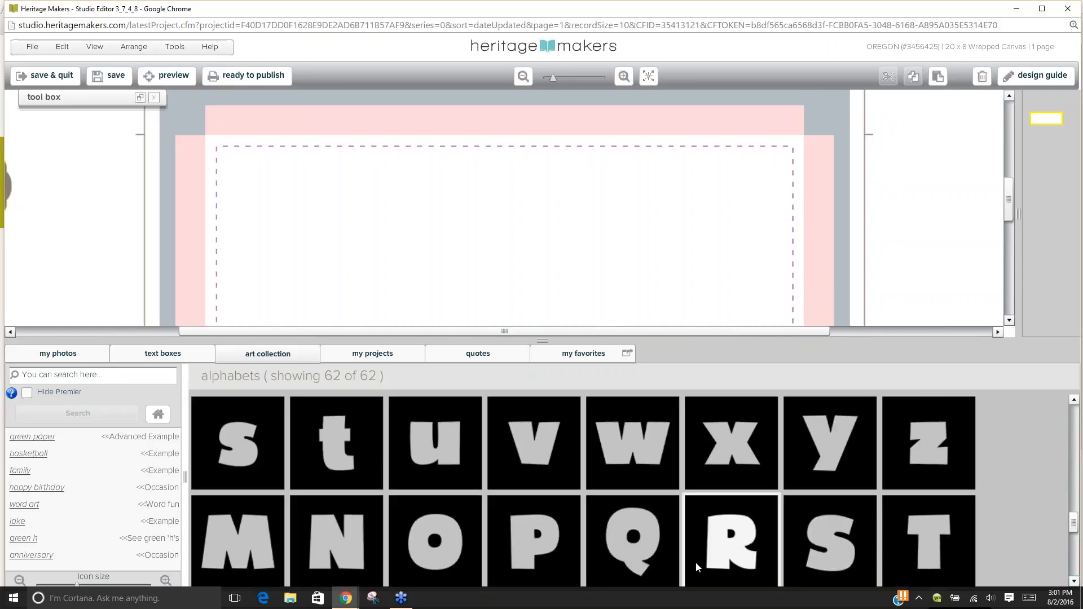
pyautogui.moveTo(434, 539); pyautogui.dragTo(213, 227)
pyautogui.moveTo(777, 519); pyautogui.dragTo(392, 185)
pyautogui.moveTo(434, 539); pyautogui.dragTo(698, 162)
pyautogui.moveTo(361, 516); pyautogui.dragTo(872, 226)
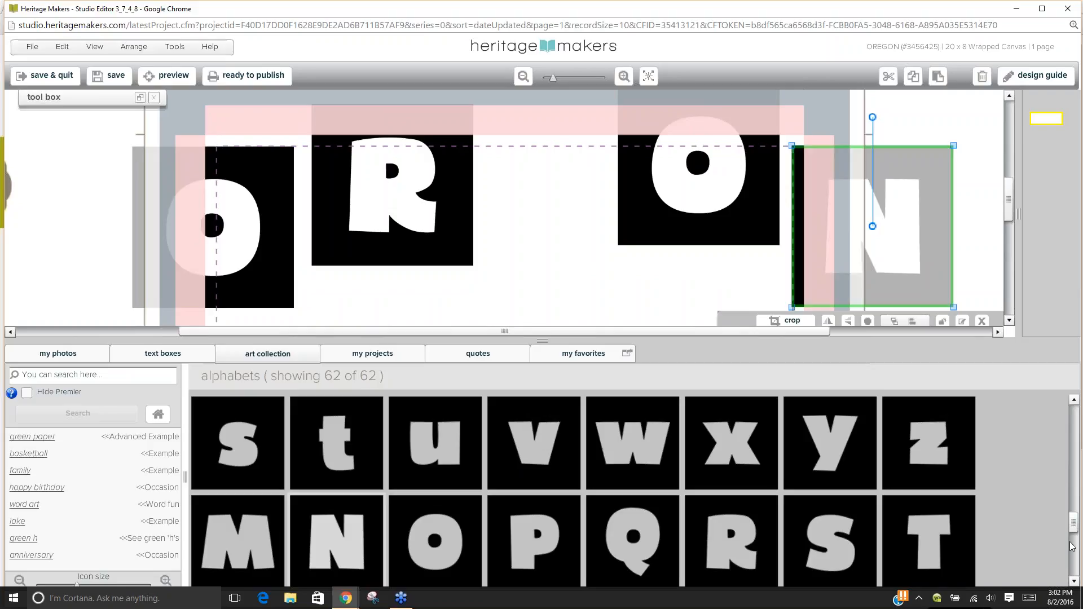
# Add the uppercase E and G tiles to the canvas between the R and the second O.
pyautogui.scroll(2, 1079, 524)
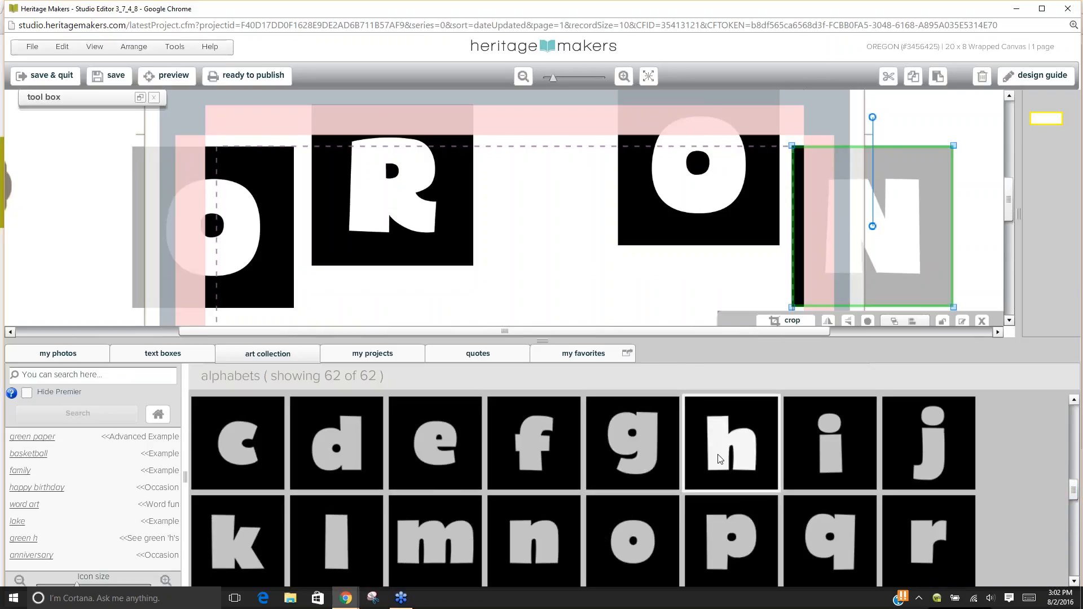
pyautogui.scroll(-5, 720, 459)
pyautogui.scroll(8, 688, 464)
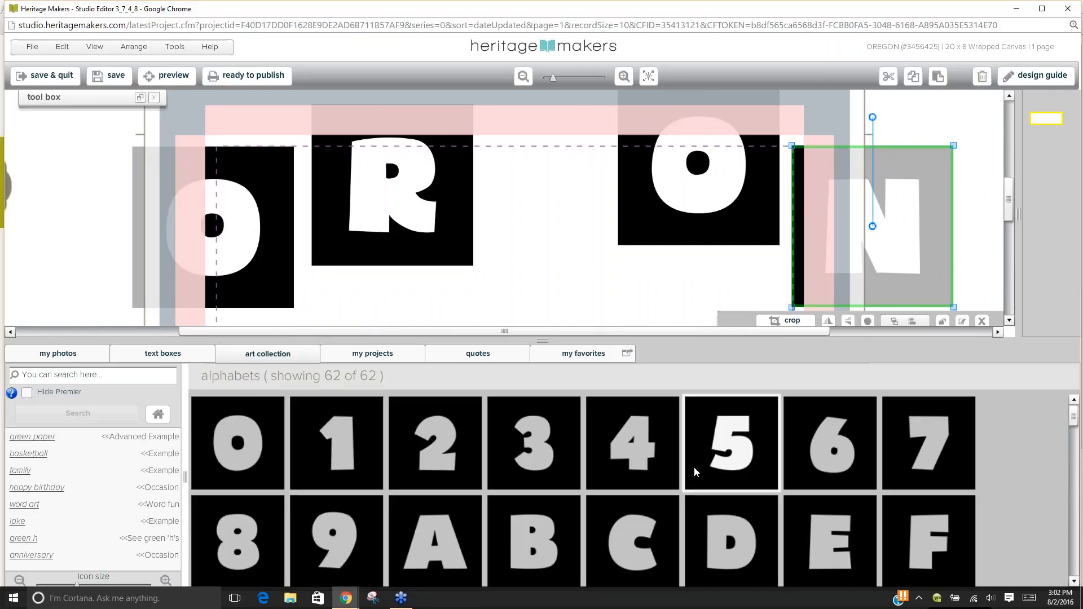
pyautogui.moveTo(830, 539); pyautogui.dragTo(511, 214)
pyautogui.scroll(-5, 250, 466)
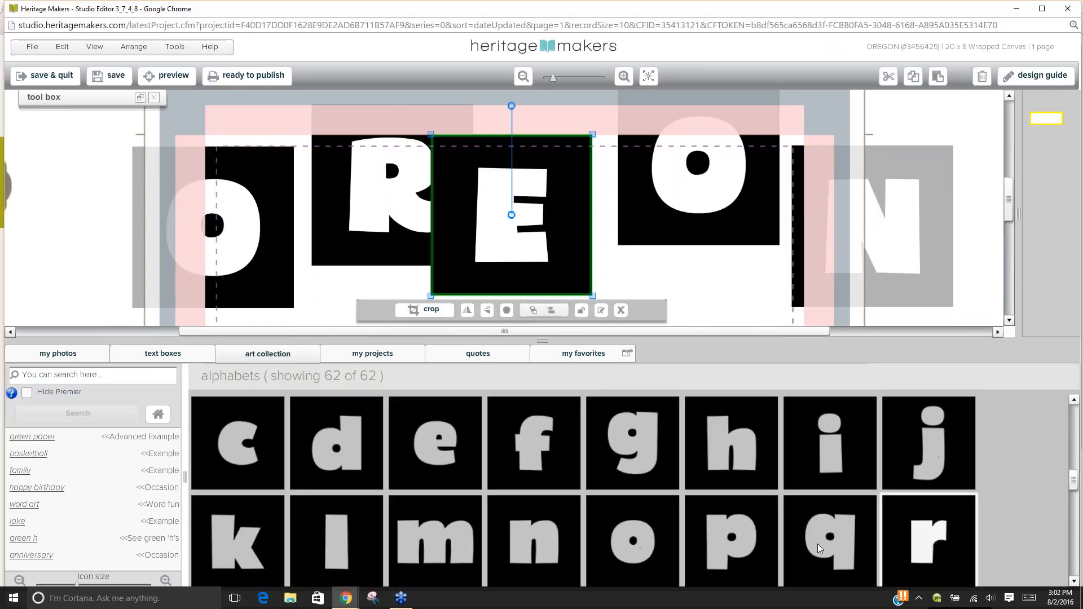
pyautogui.scroll(5, 448, 500)
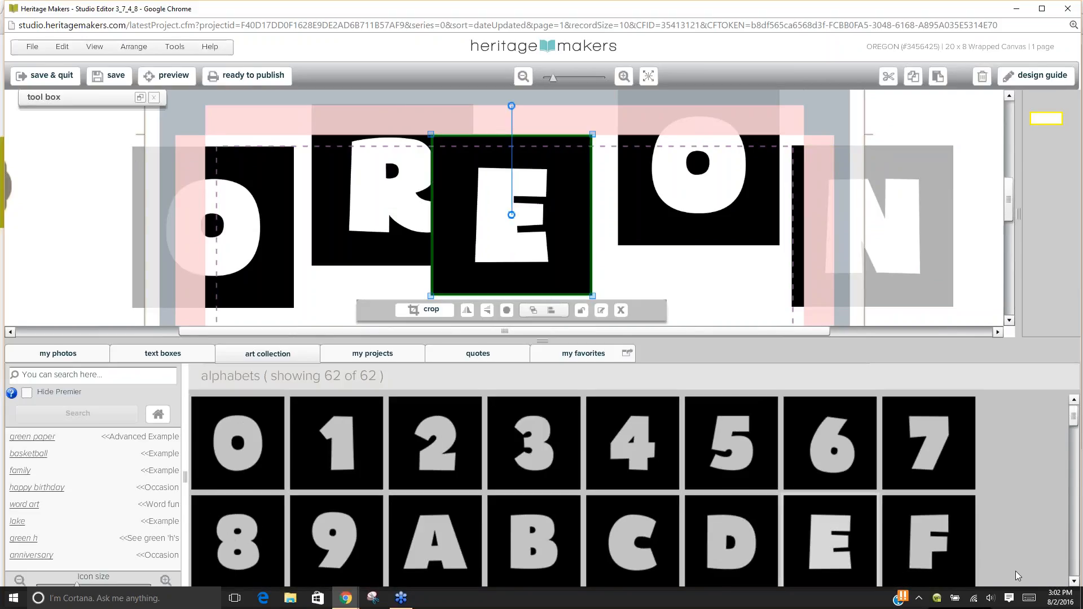
pyautogui.click(1074, 582)
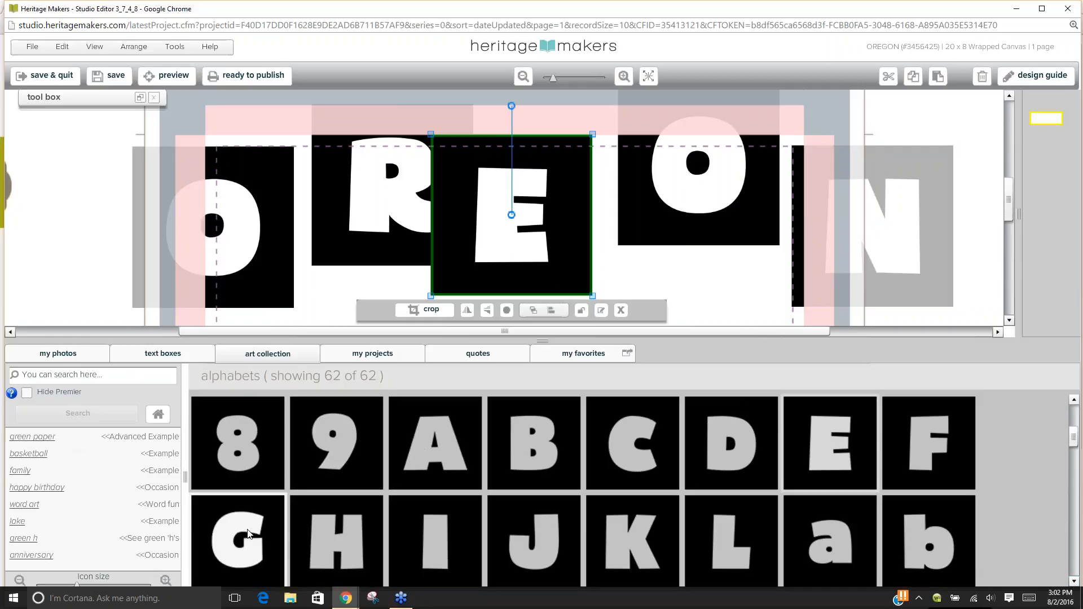
pyautogui.moveTo(280, 540); pyautogui.dragTo(655, 248)
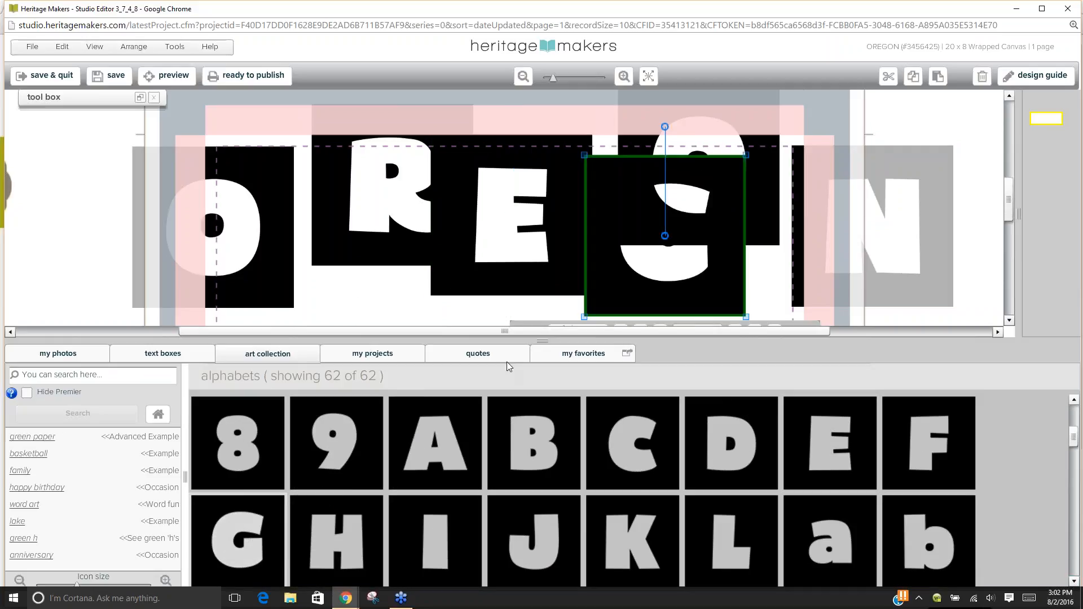
# Enlarge the canvas work area and move the letter tiles edge to edge into one row spelling OREGON.
pyautogui.click(543, 341)
pyautogui.moveTo(264, 288); pyautogui.dragTo(215, 306)
pyautogui.moveTo(344, 253); pyautogui.dragTo(260, 308)
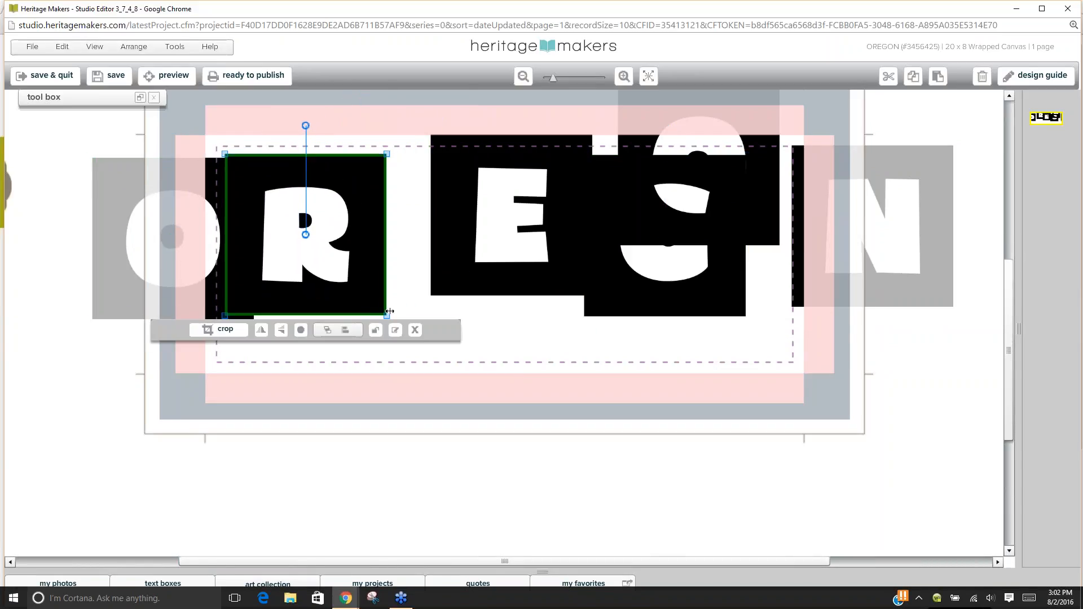
pyautogui.moveTo(368, 305); pyautogui.dragTo(367, 310)
pyautogui.moveTo(436, 289); pyautogui.dragTo(381, 301)
pyautogui.moveTo(604, 302); pyautogui.dragTo(499, 302)
pyautogui.click(696, 242)
pyautogui.moveTo(695, 250); pyautogui.dragTo(687, 293)
pyautogui.moveTo(798, 284); pyautogui.dragTo(746, 296)
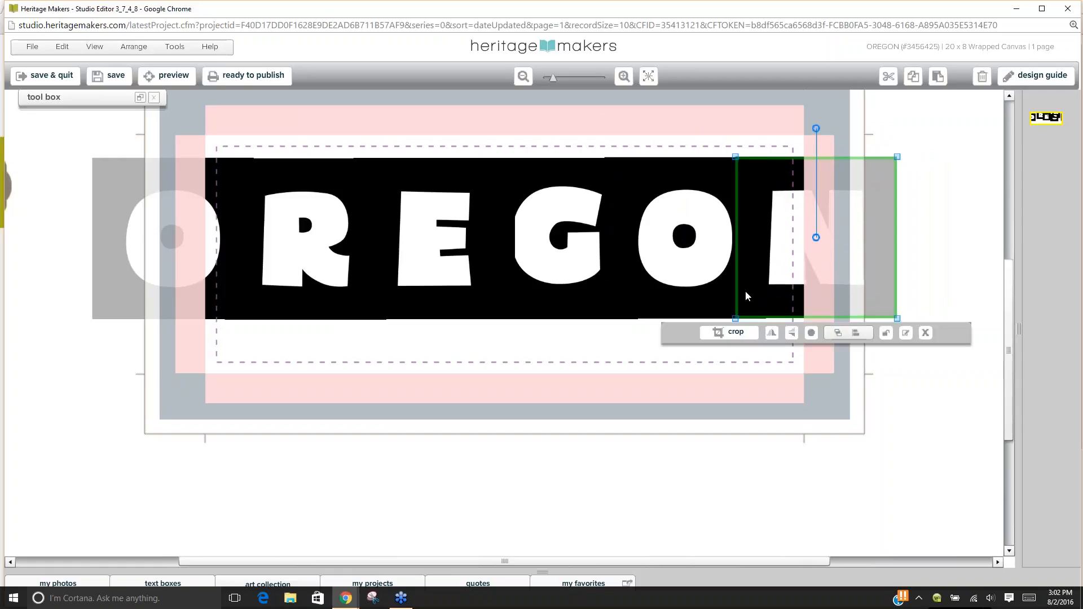
# Select all six OREGON letter tiles together and align them along their top edges.
pyautogui.keyDown('shift'); pyautogui.click(712, 294); pyautogui.keyUp('shift')
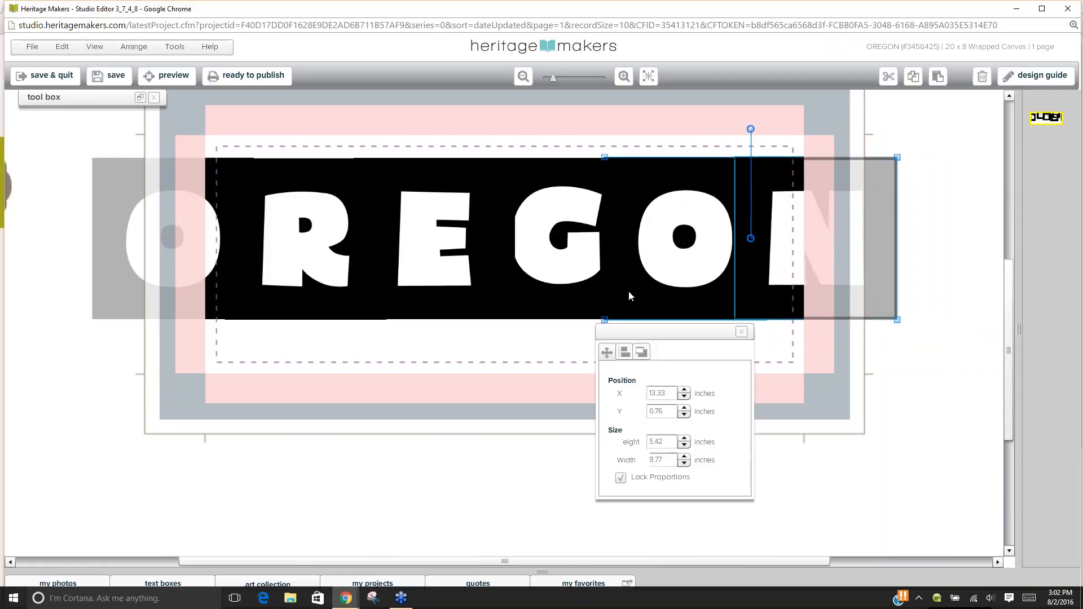
pyautogui.keyDown('shift'); pyautogui.click(486, 300); pyautogui.keyUp('shift')
pyautogui.keyDown('shift'); pyautogui.click(441, 302); pyautogui.keyUp('shift')
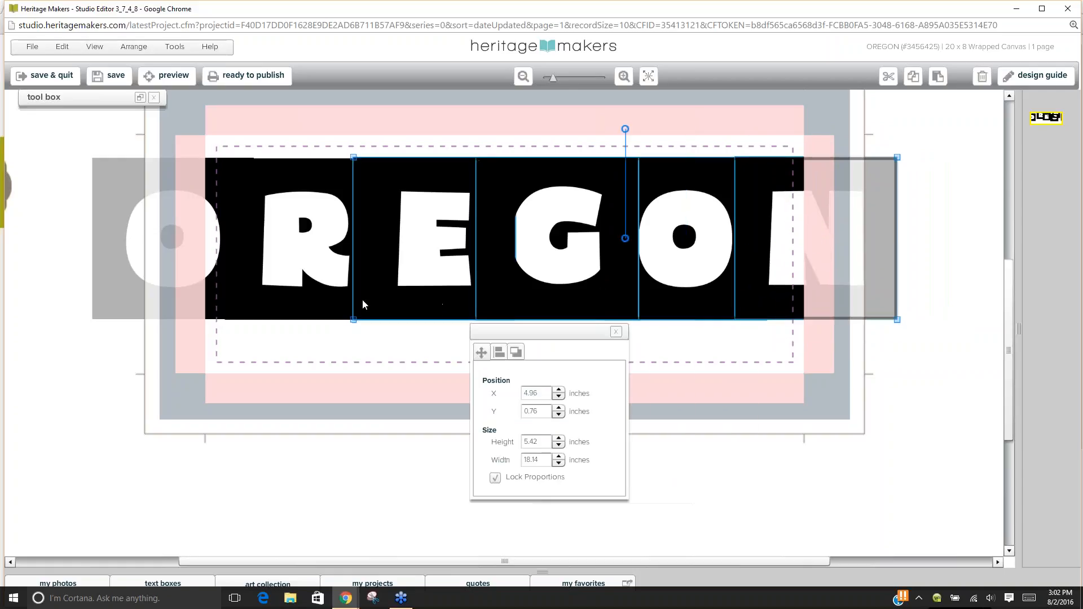
pyautogui.keyDown('shift'); pyautogui.click(308, 296); pyautogui.keyUp('shift')
pyautogui.keyDown('shift'); pyautogui.click(130, 300); pyautogui.keyUp('shift')
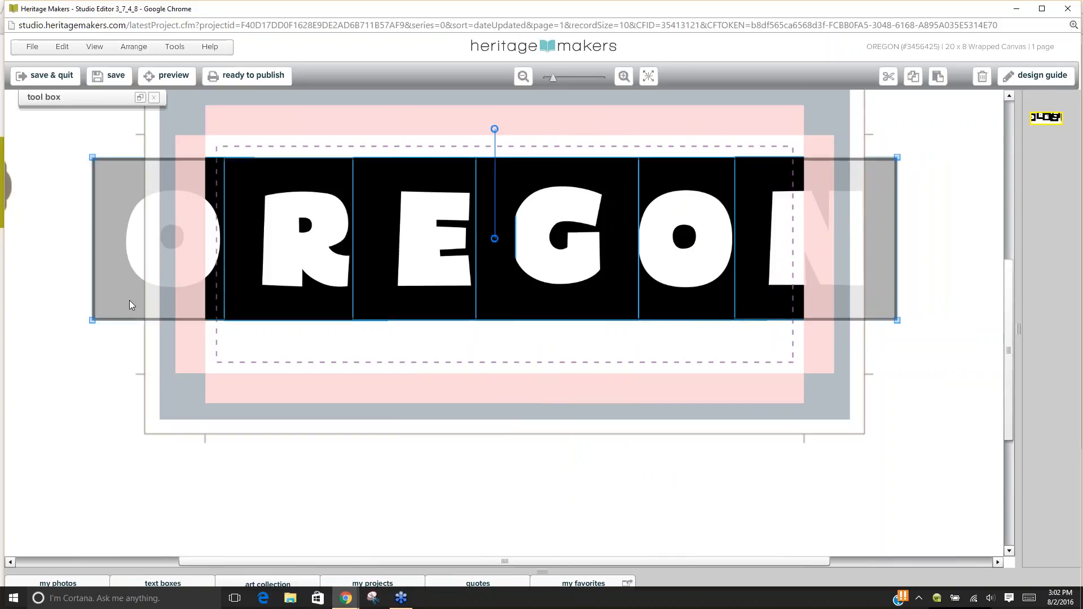
pyautogui.click(139, 98)
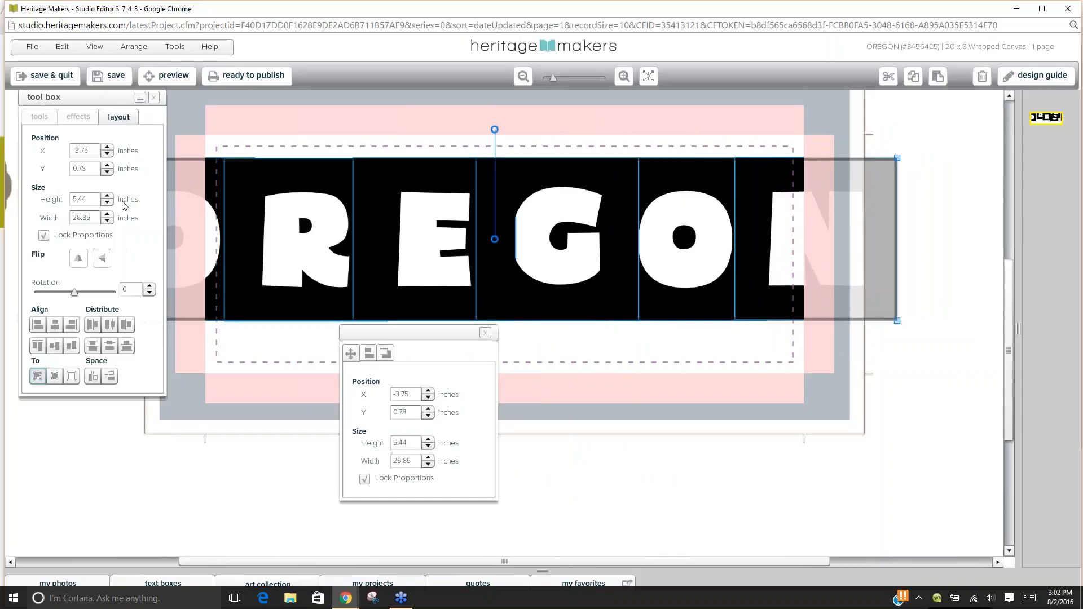
pyautogui.click(37, 346)
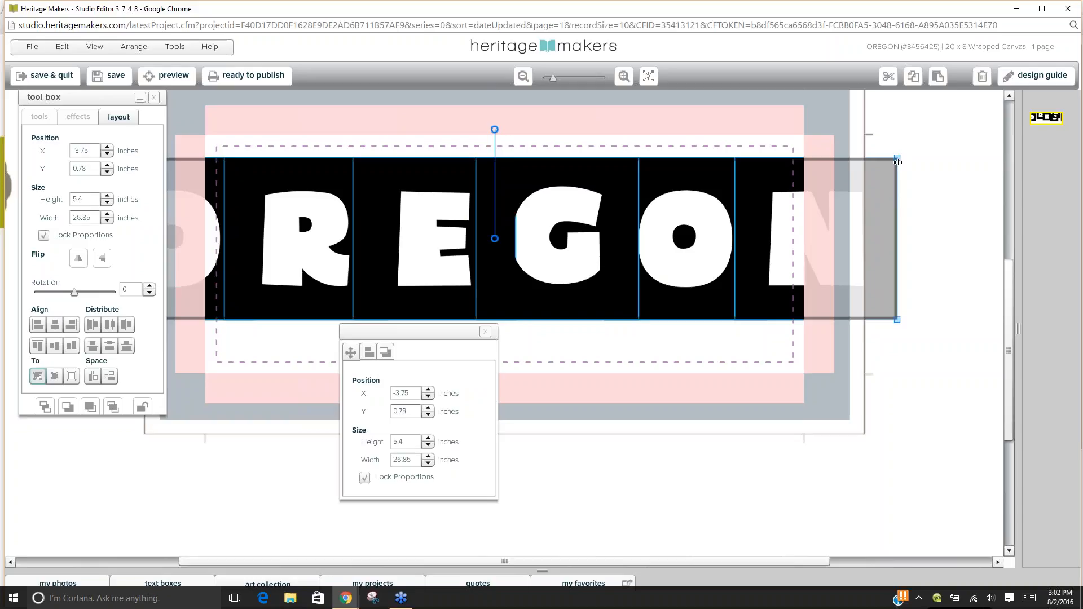
# Scale the letter row proportionally to about 20.1 inches wide and 4.89 inches high, spanning the full canvas face.
pyautogui.moveTo(898, 159); pyautogui.dragTo(771, 184)
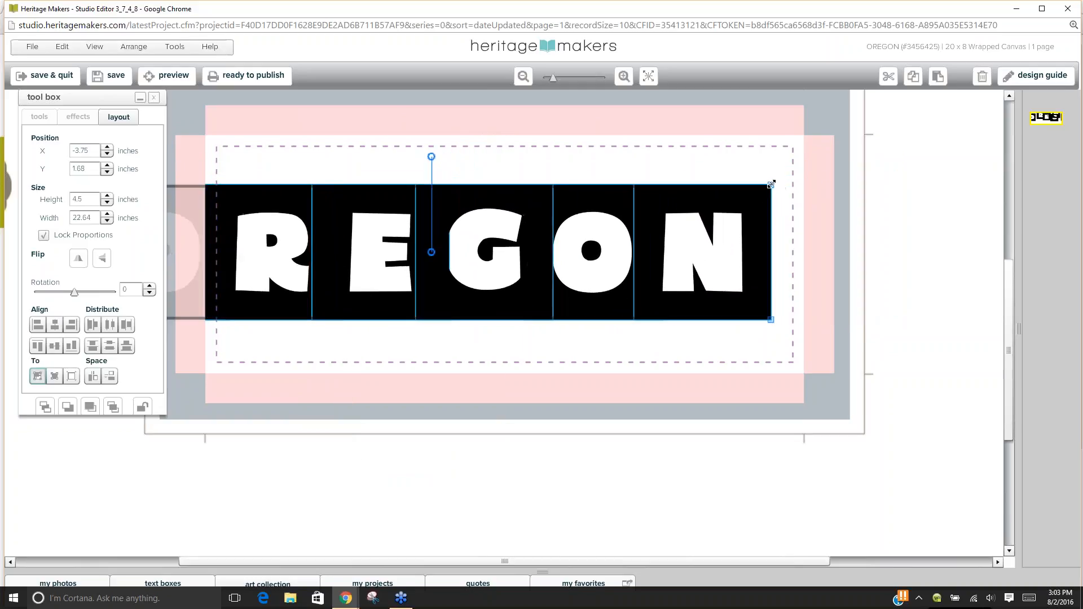
pyautogui.click(140, 98)
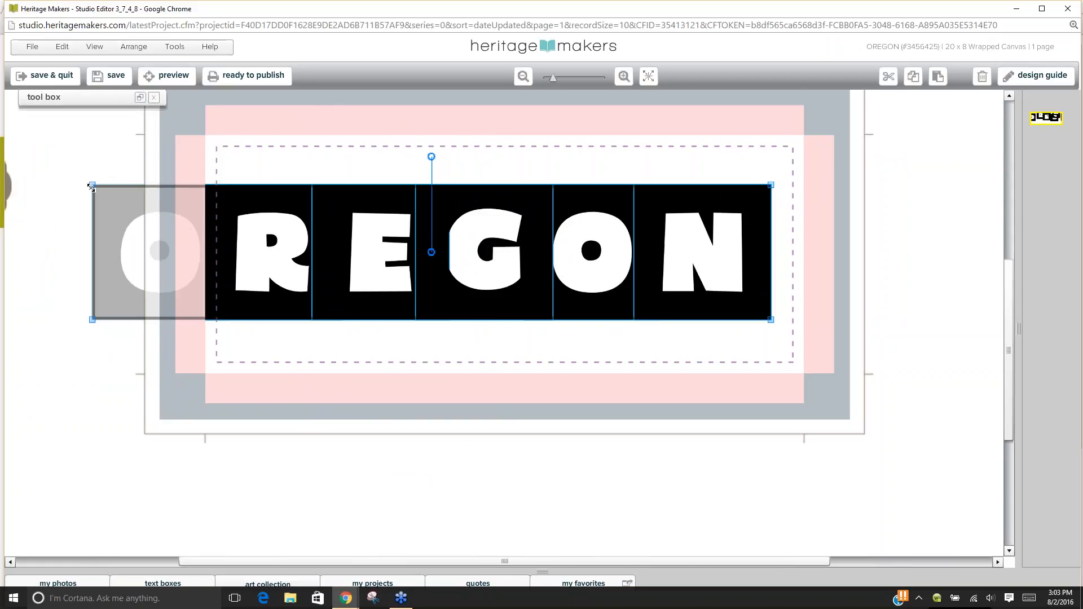
pyautogui.moveTo(94, 185); pyautogui.dragTo(220, 189)
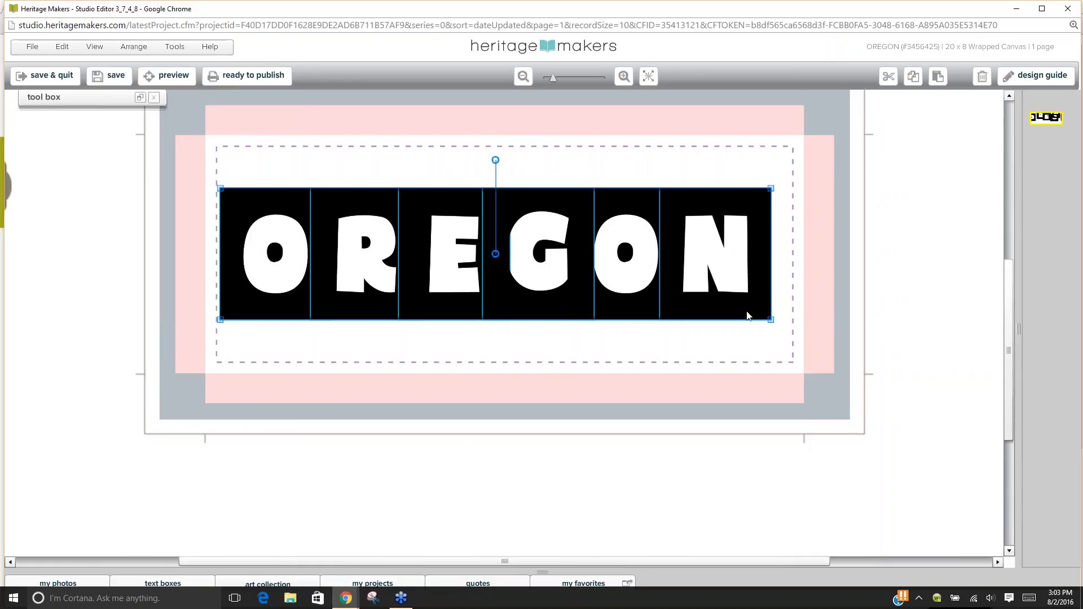
pyautogui.moveTo(770, 321); pyautogui.dragTo(804, 331)
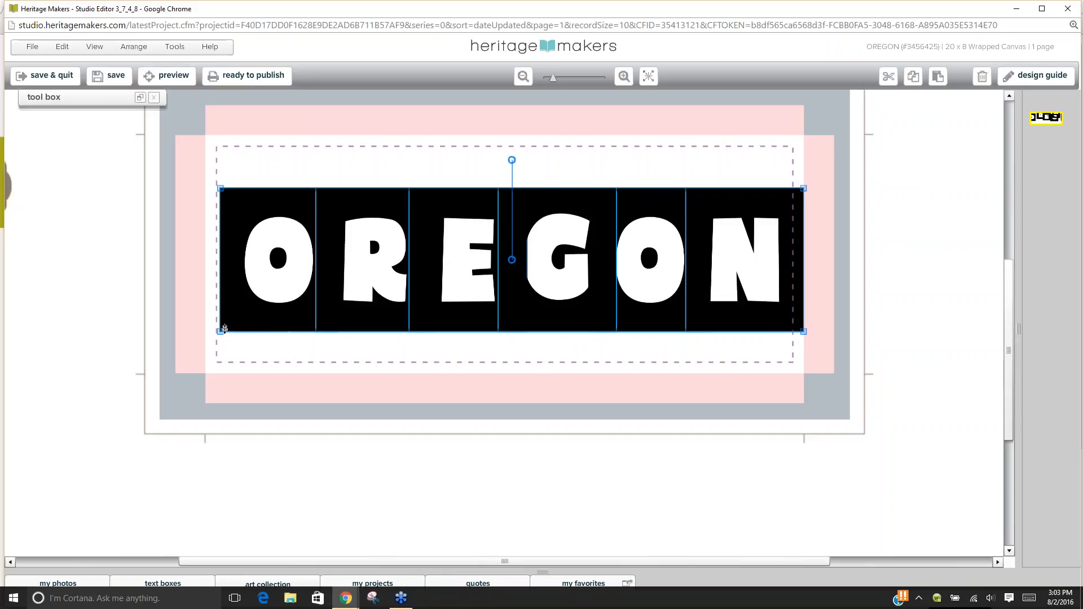
pyautogui.moveTo(220, 332); pyautogui.dragTo(200, 336)
pyautogui.click(255, 355)
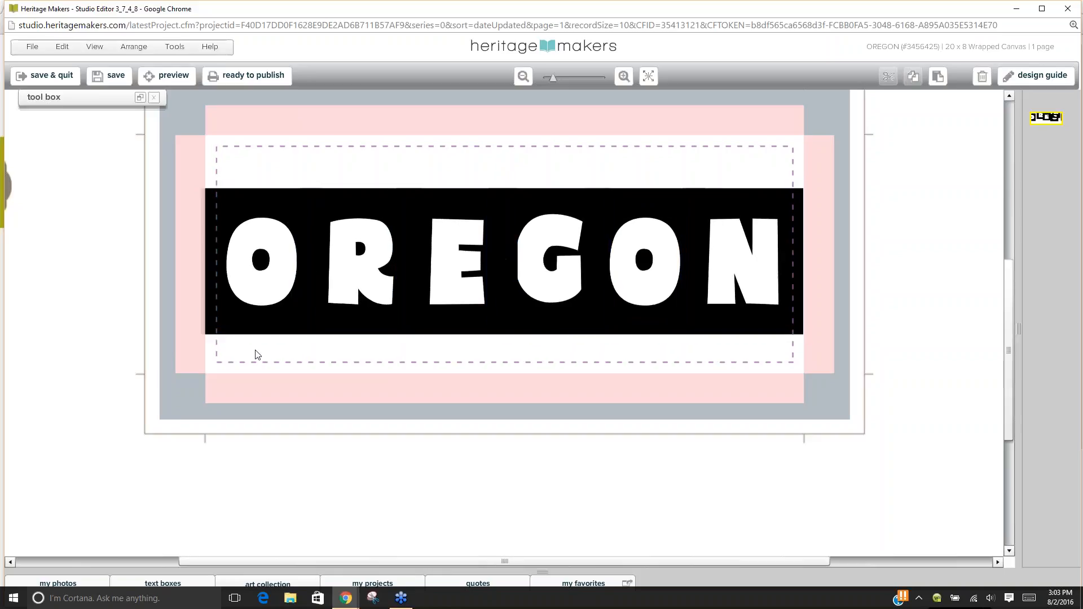
# Lock each of the OREGON letter tiles in place one after another.
pyautogui.click(141, 99)
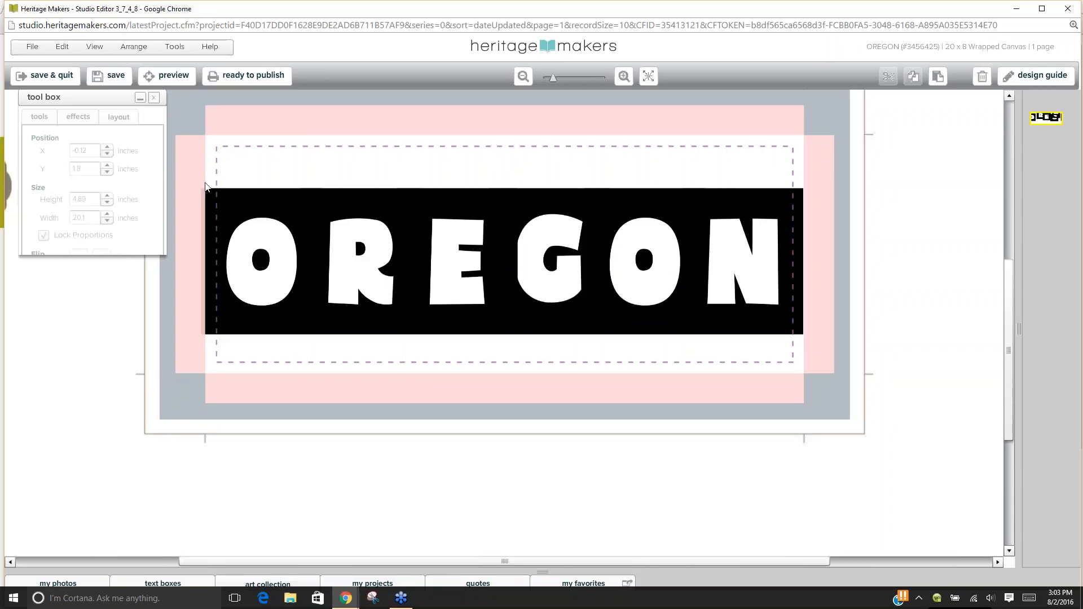
pyautogui.click(242, 215)
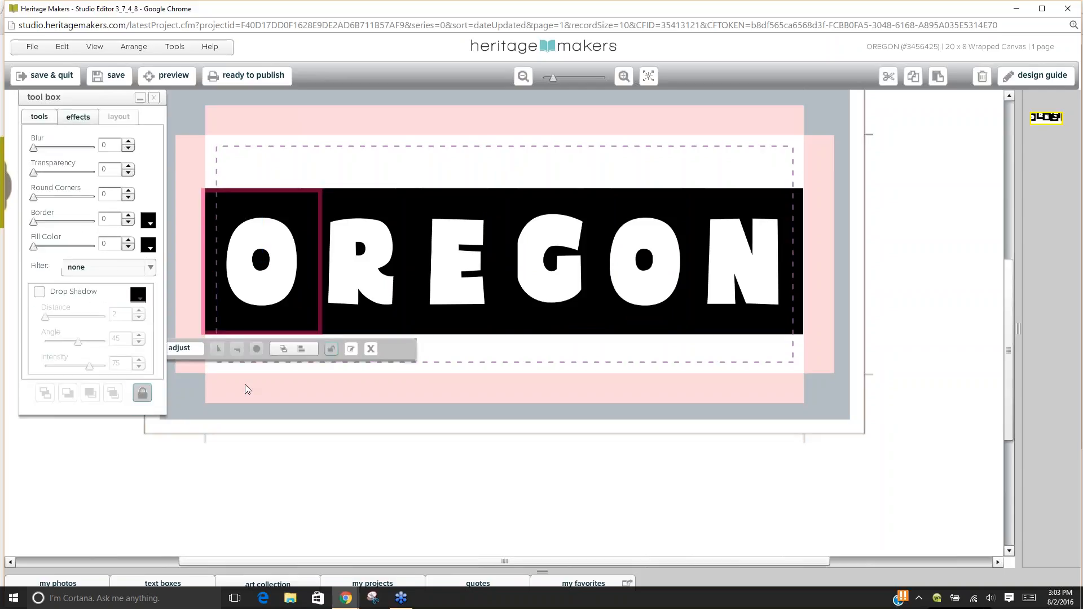
pyautogui.click(346, 321)
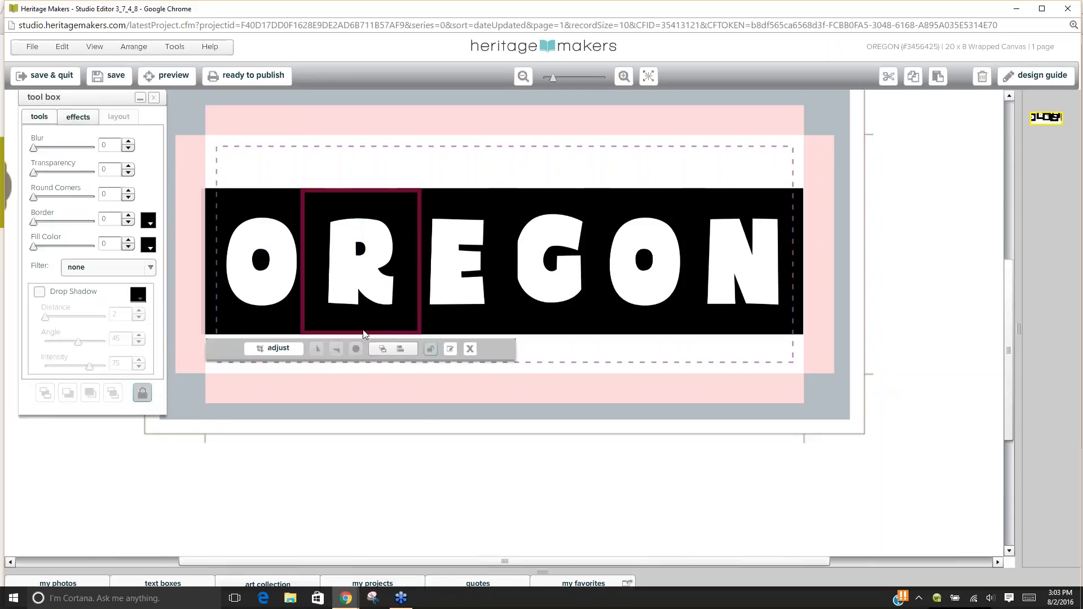
pyautogui.click(143, 394)
pyautogui.click(144, 394)
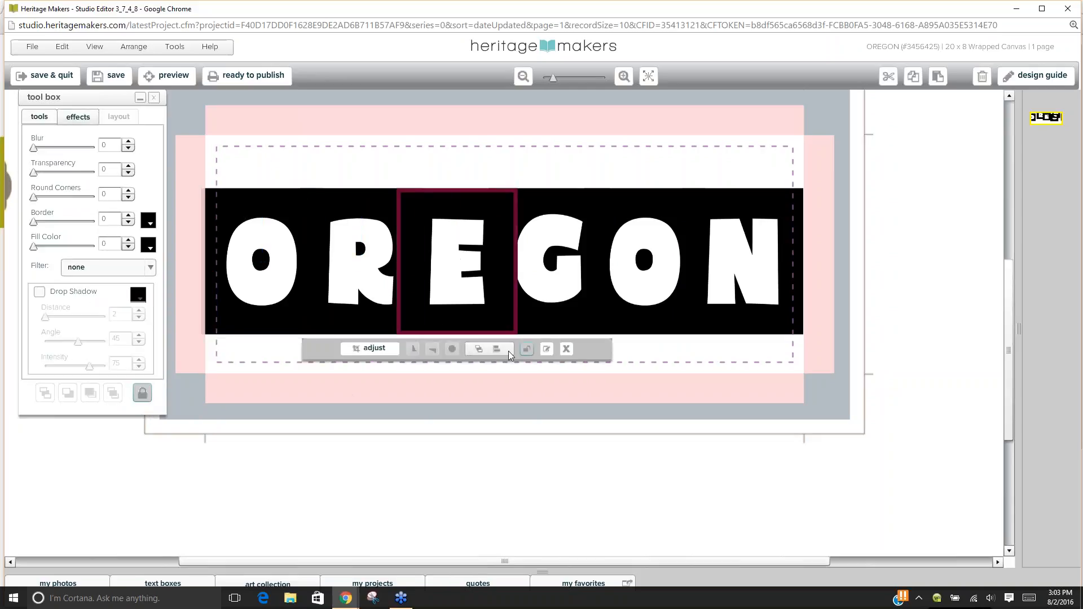
pyautogui.click(145, 394)
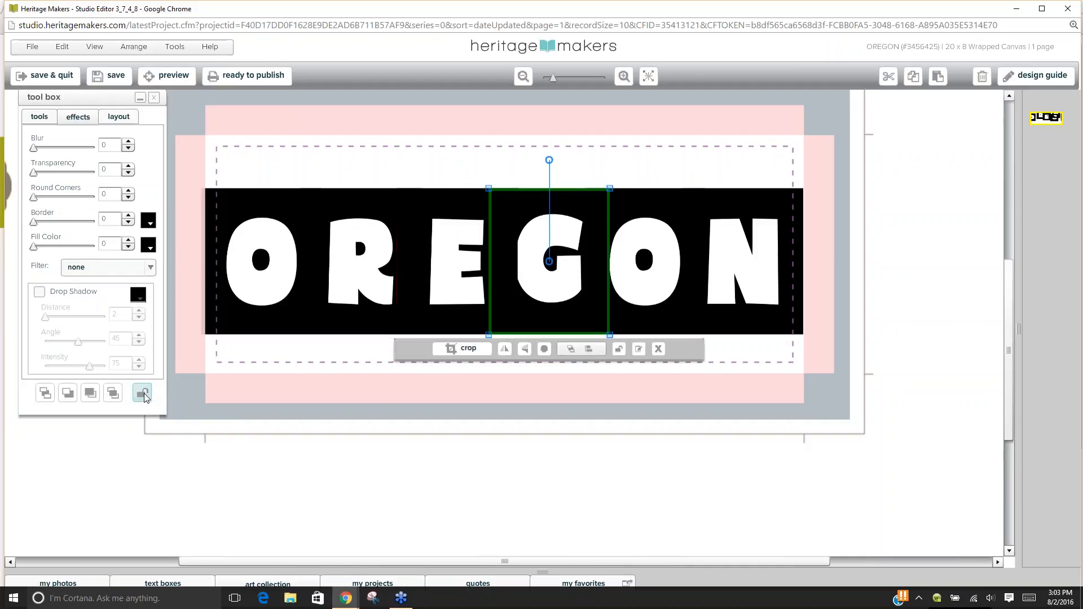
pyautogui.click(641, 326)
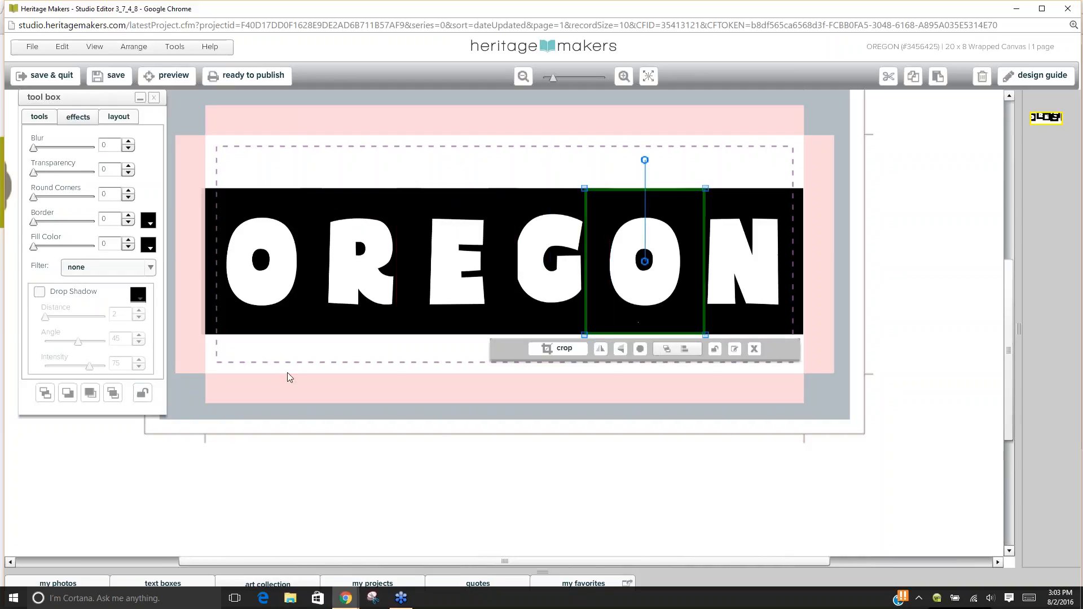
pyautogui.click(143, 393)
pyautogui.click(731, 321)
pyautogui.click(143, 394)
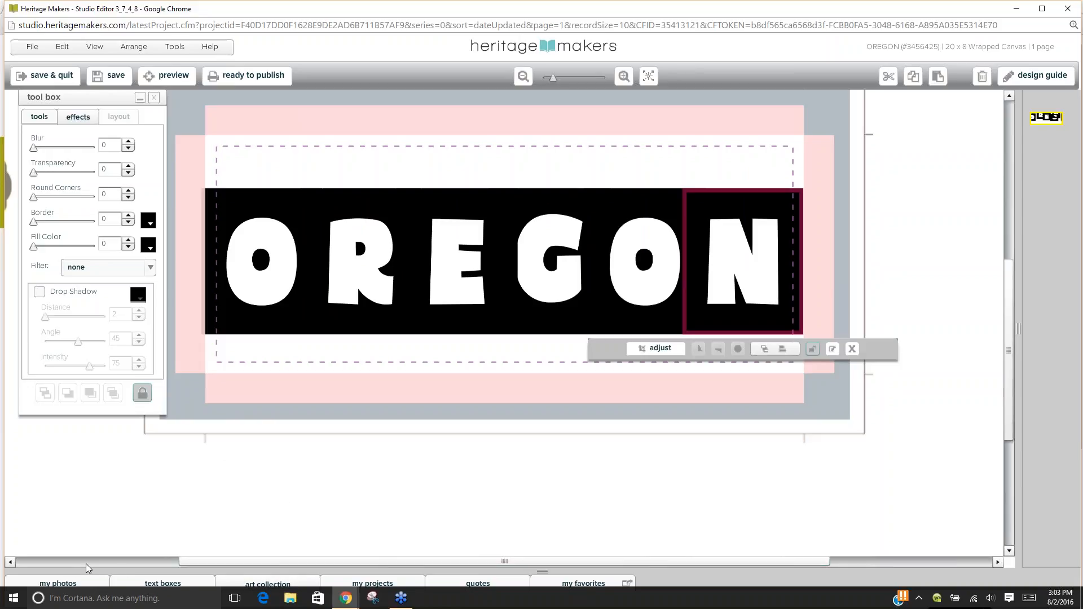
# Place the photo iphone_file_536.jpg from the Alpha Letters Webinar album on the canvas and enlarge it to cover the letters.
pyautogui.click(74, 585)
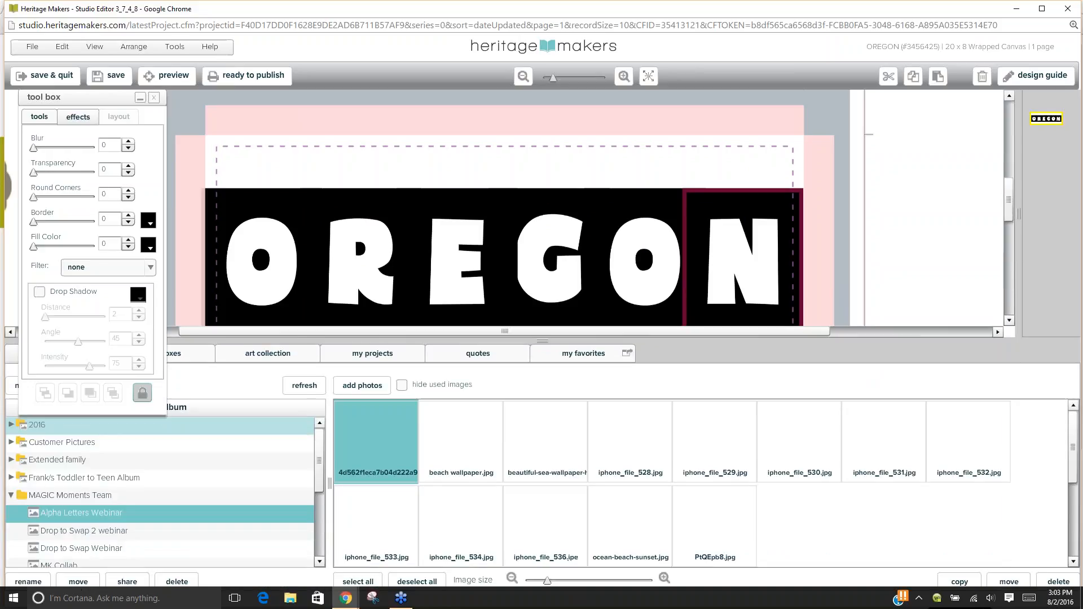
pyautogui.click(141, 99)
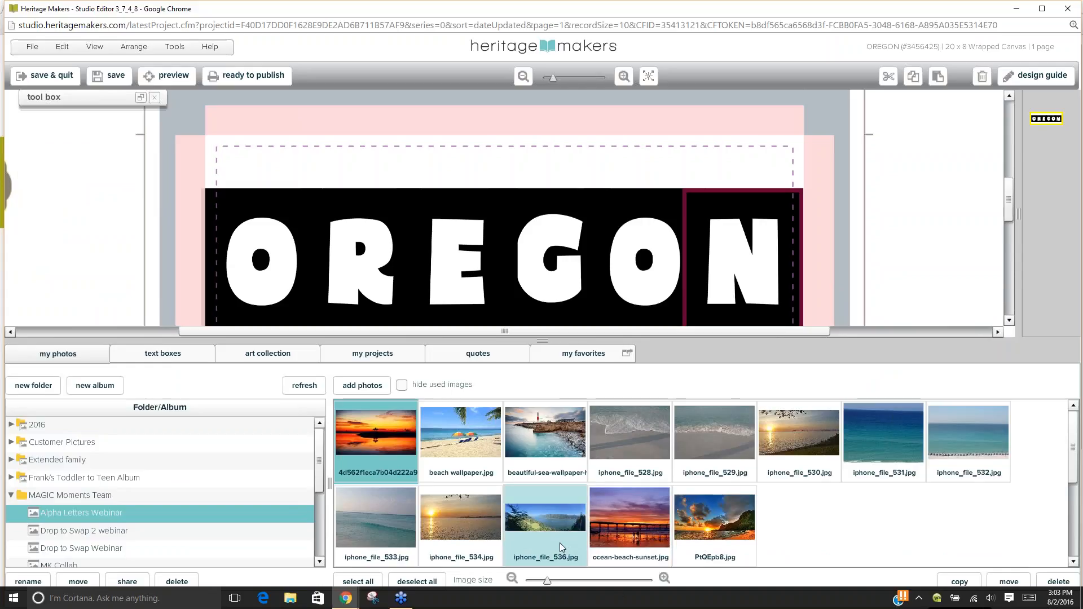
pyautogui.moveTo(556, 533); pyautogui.dragTo(739, 257)
pyautogui.moveTo(398, 237); pyautogui.dragTo(813, 440)
pyautogui.moveTo(598, 258); pyautogui.dragTo(649, 256)
# Send the landscape photo behind the letter tiles and shift it up and to the left within the canvas.
pyautogui.rightClick(648, 254)
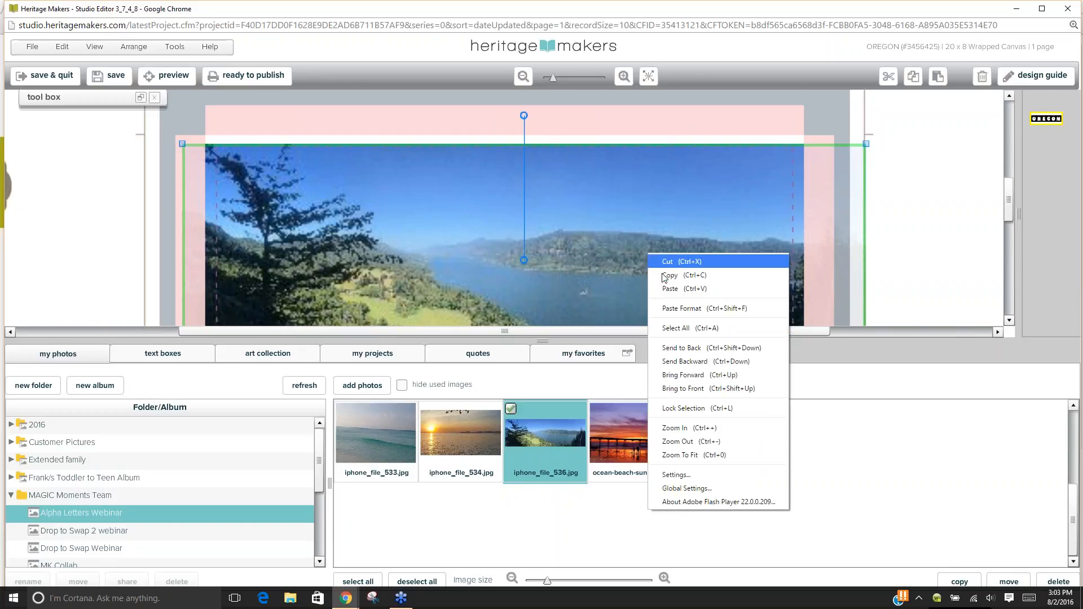
pyautogui.click(687, 347)
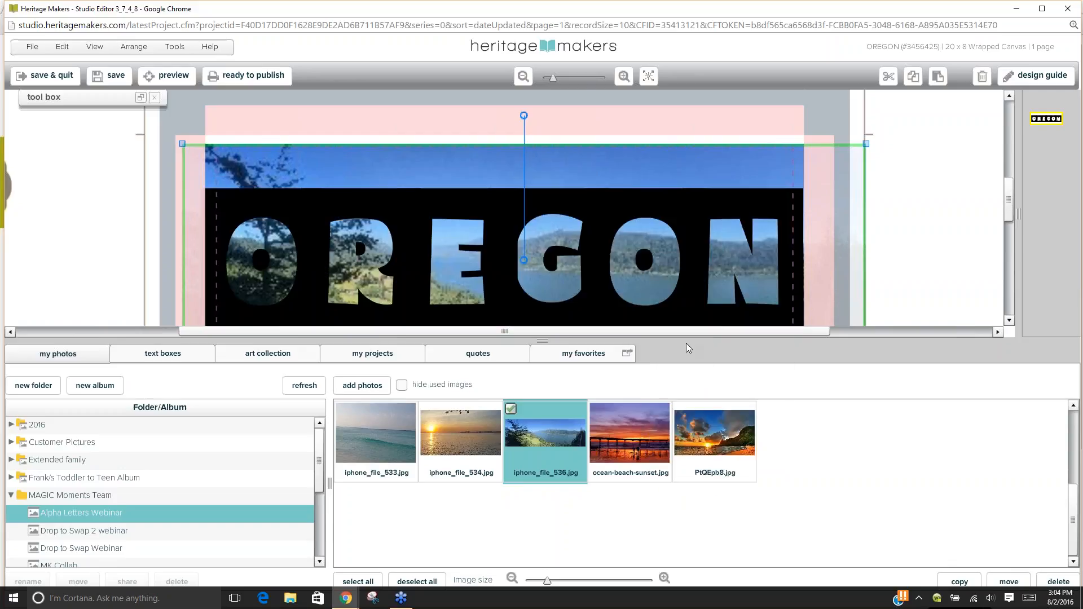
pyautogui.click(544, 340)
pyautogui.moveTo(549, 347); pyautogui.dragTo(510, 328)
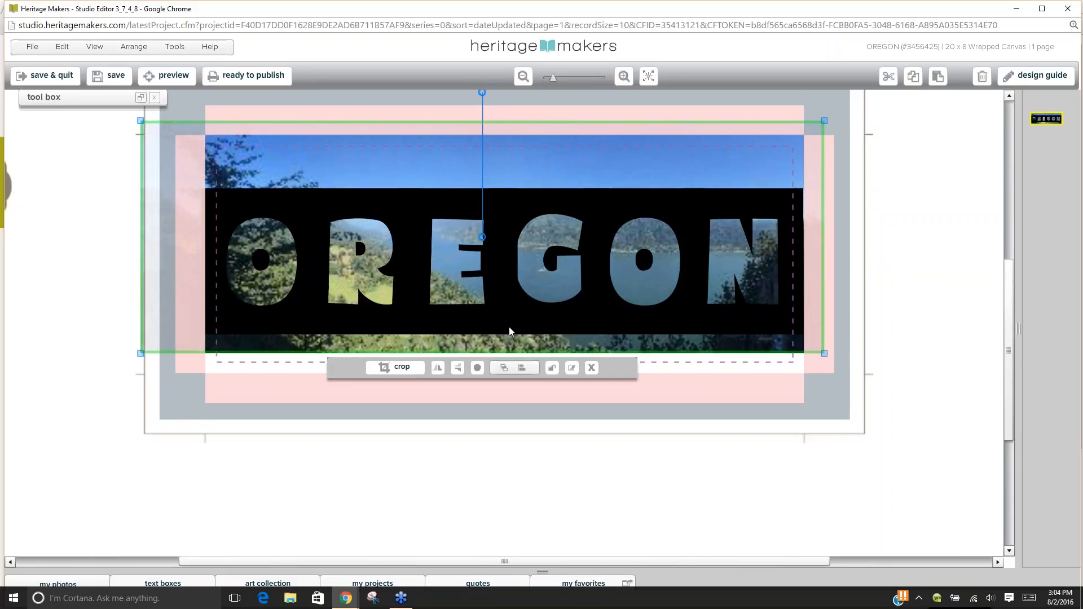
# Crop the landscape photo to a strip just around the OREGON letter cut-outs so none shows beyond the black tiles.
pyautogui.click(140, 98)
pyautogui.click(40, 118)
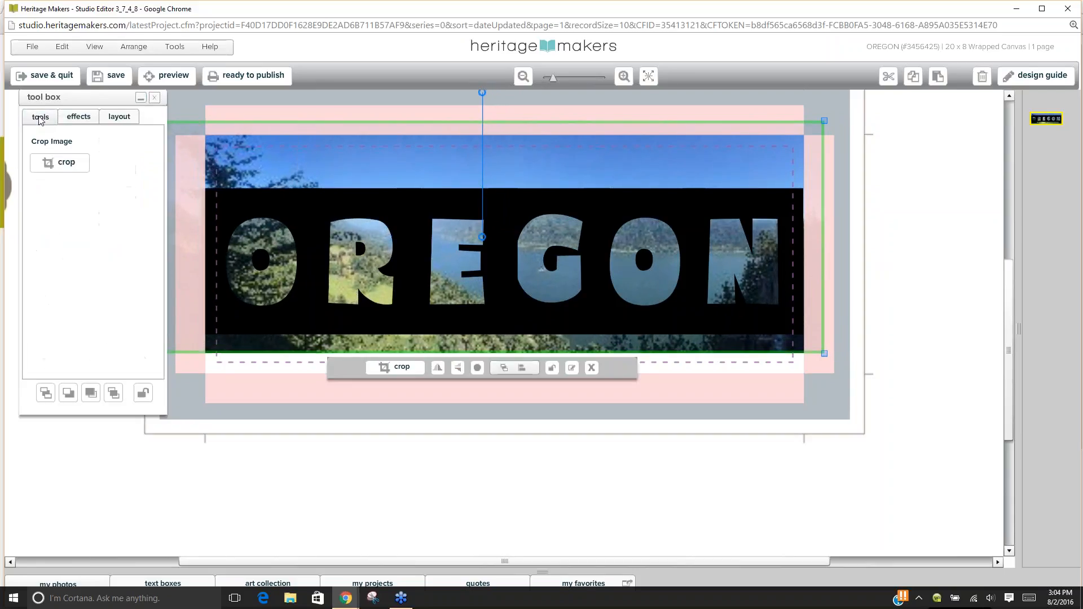
pyautogui.click(74, 164)
pyautogui.moveTo(368, 156); pyautogui.dragTo(351, 204)
pyautogui.moveTo(241, 326); pyautogui.dragTo(218, 322)
pyautogui.moveTo(724, 322); pyautogui.dragTo(787, 317)
pyautogui.click(60, 163)
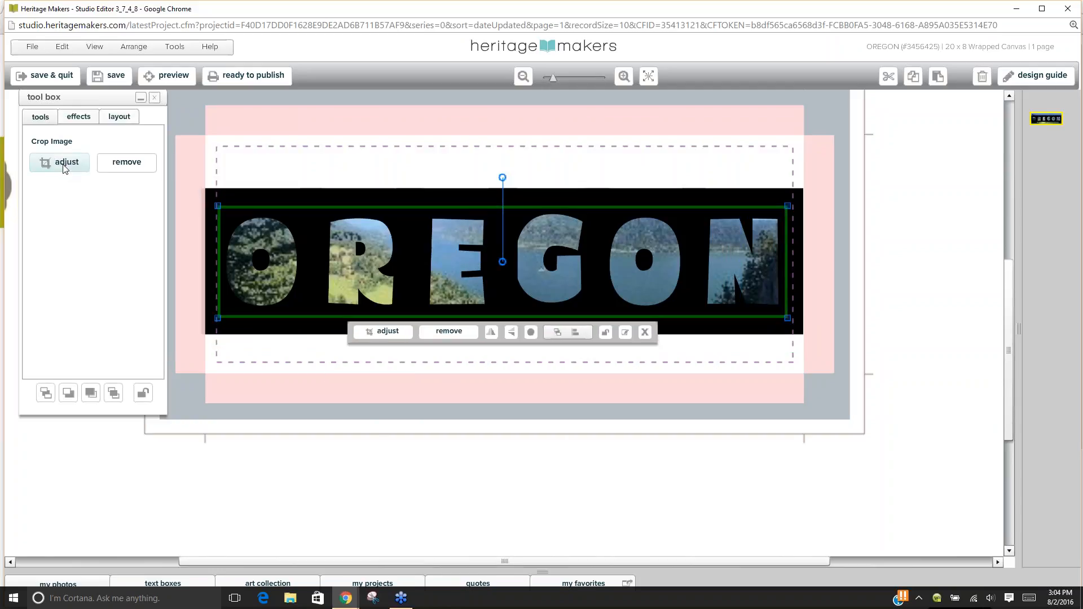
# Search the art collection for "shape" and place the black square from the Shapes collection over the canvas's upper-left corner.
pyautogui.click(309, 583)
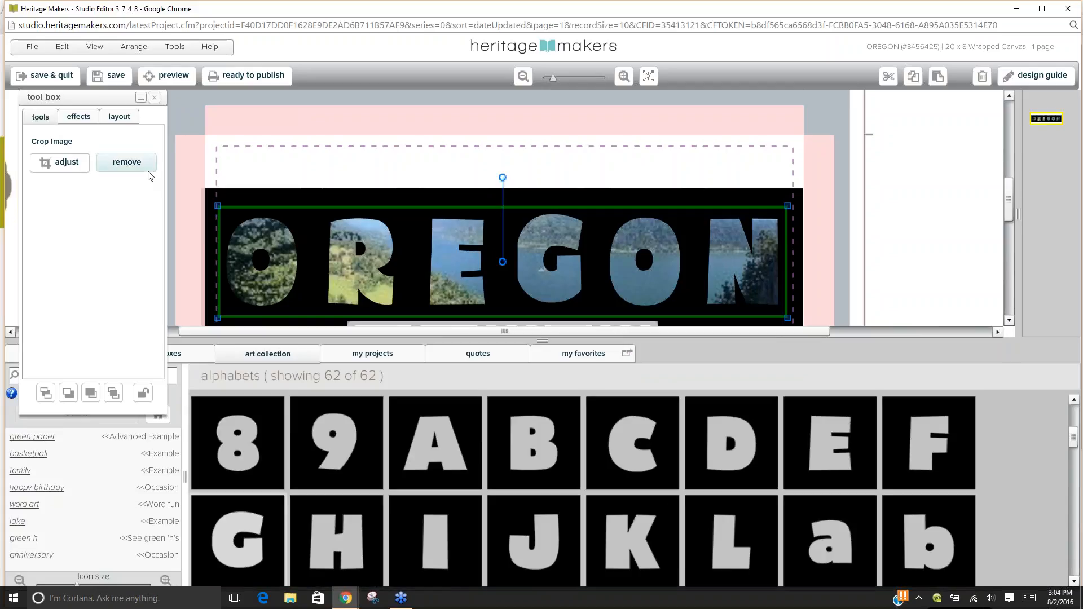
pyautogui.click(142, 100)
pyautogui.click(54, 375)
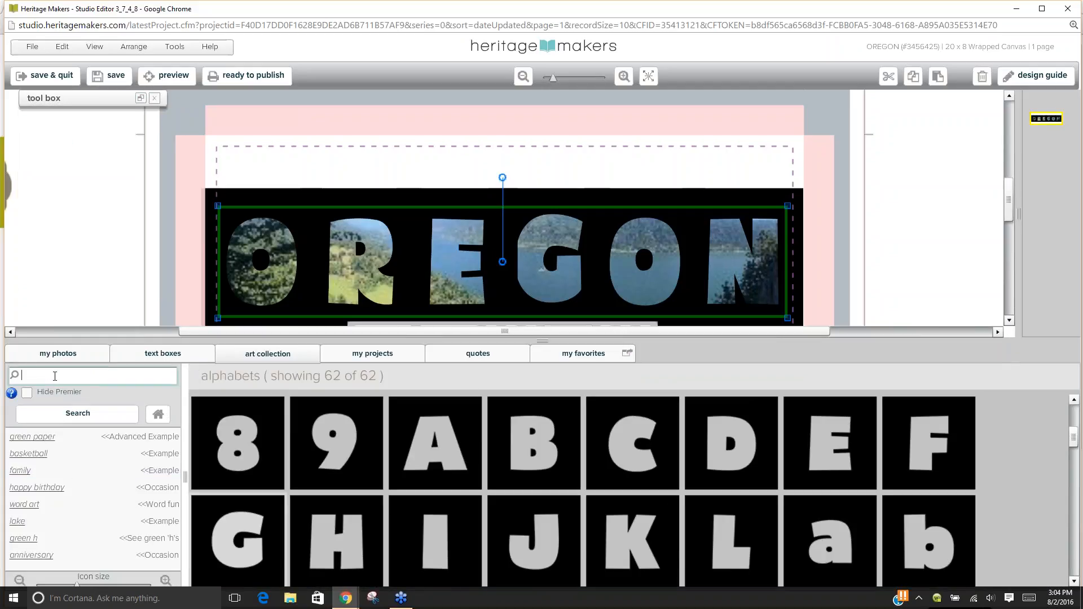
pyautogui.write('shape')
pyautogui.press('Return')
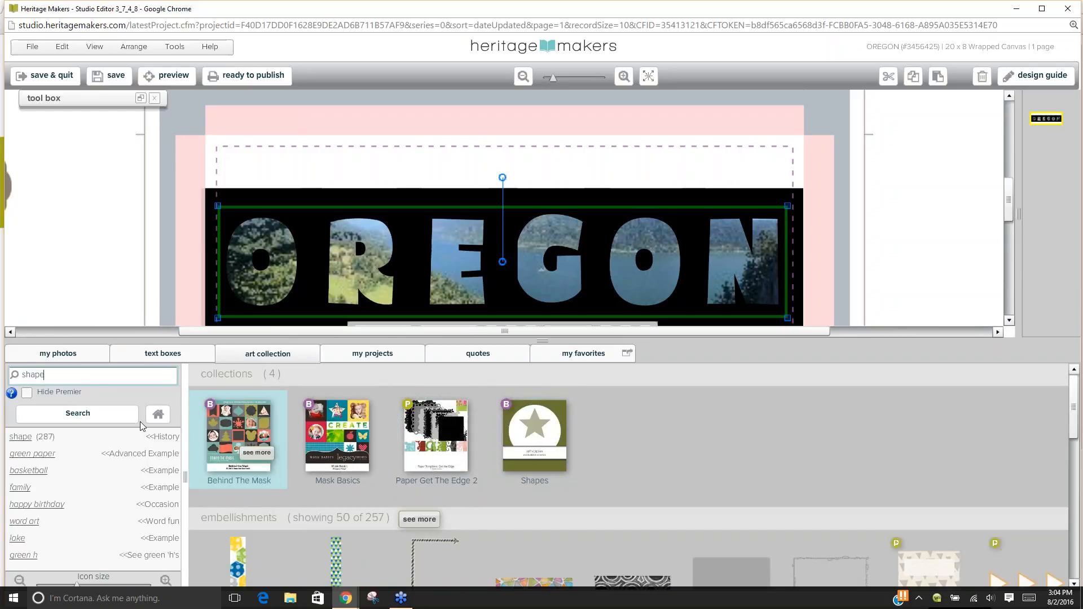
pyautogui.click(552, 459)
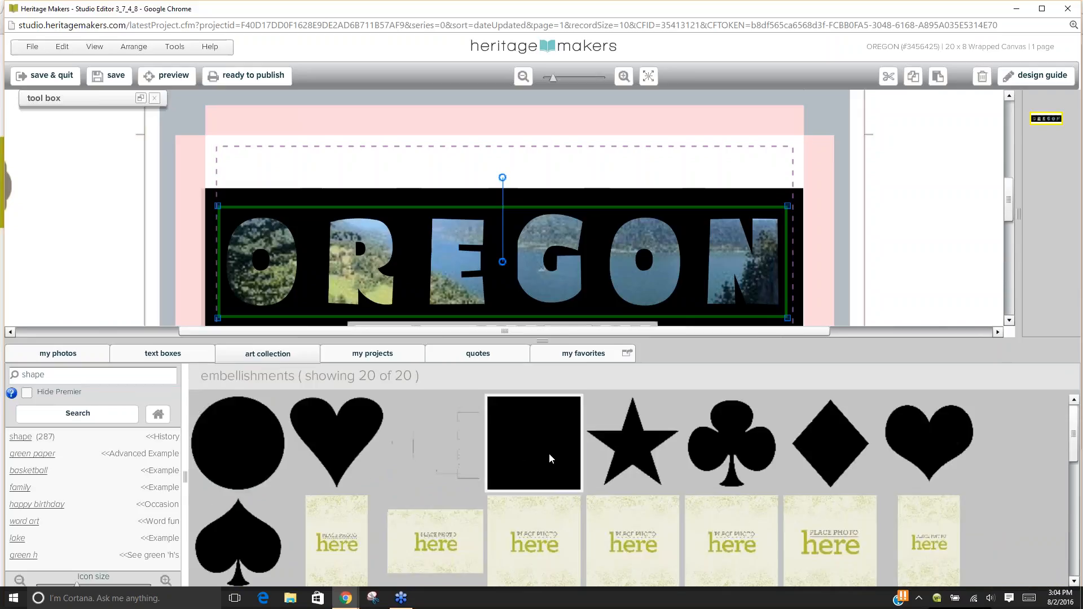
pyautogui.moveTo(539, 469); pyautogui.dragTo(257, 187)
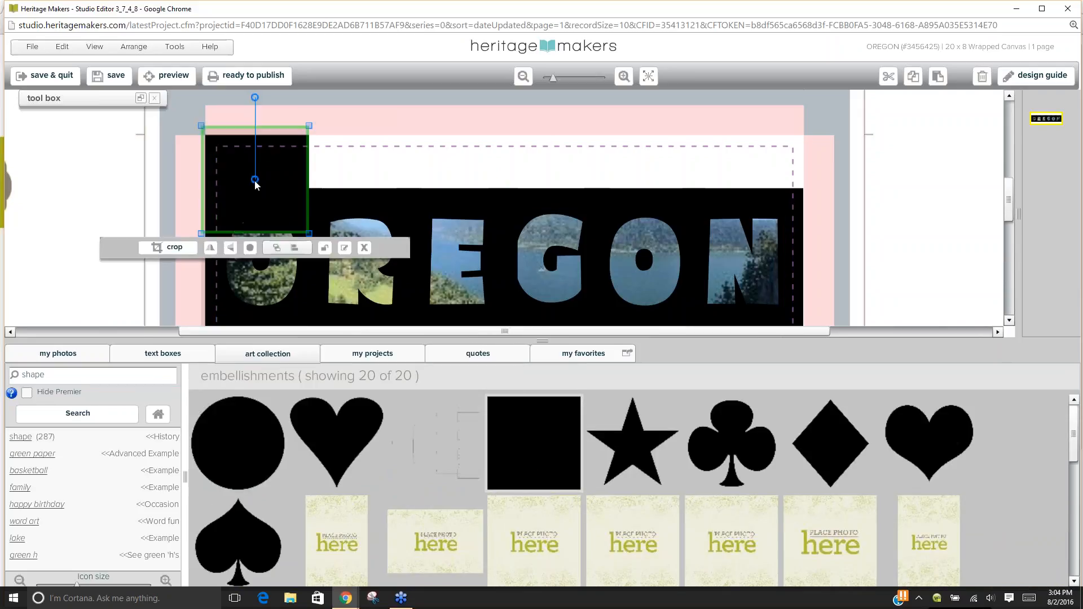
# Move the black square to the canvas's outer upper-left corner and stretch it over the whole canvas, including sides and bleed area.
pyautogui.click(541, 341)
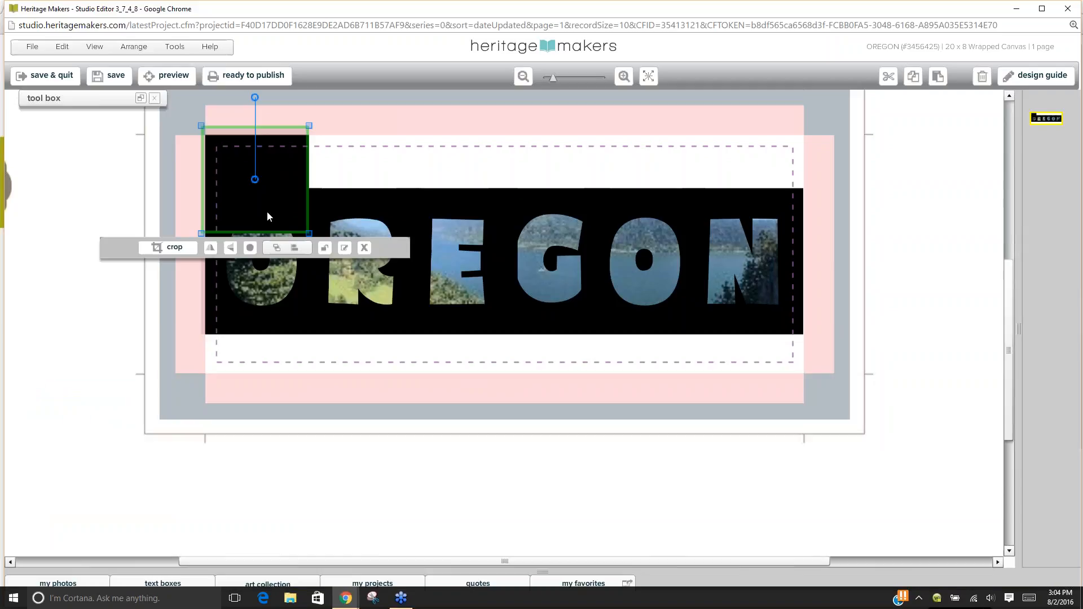
pyautogui.rightClick(882, 288)
pyautogui.click(881, 289)
pyautogui.scroll(2, 881, 289)
pyautogui.moveTo(224, 234); pyautogui.dragTo(148, 173)
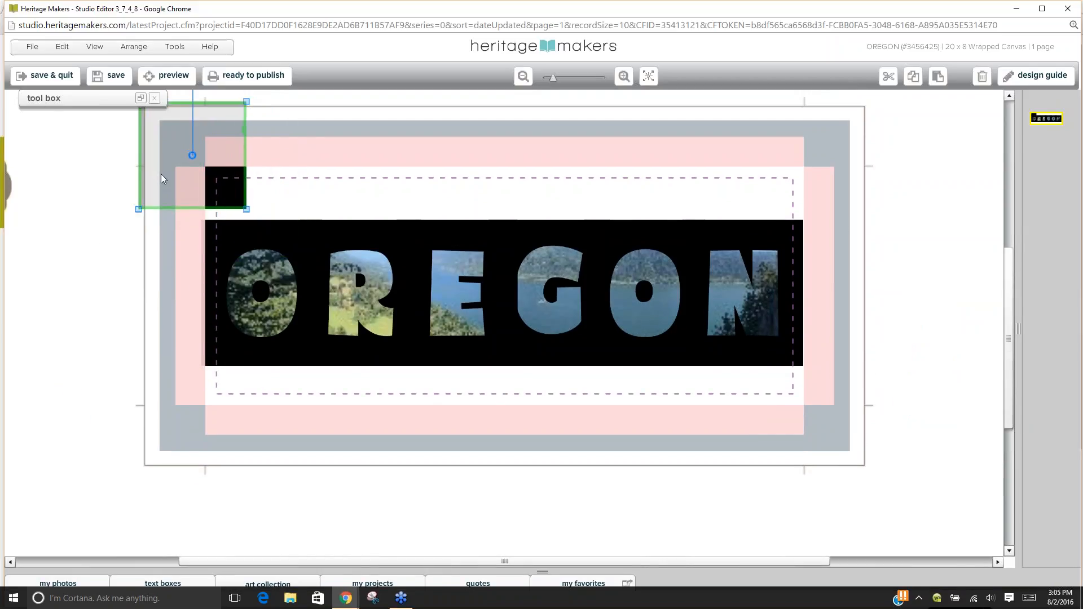
pyautogui.moveTo(245, 209); pyautogui.dragTo(866, 468)
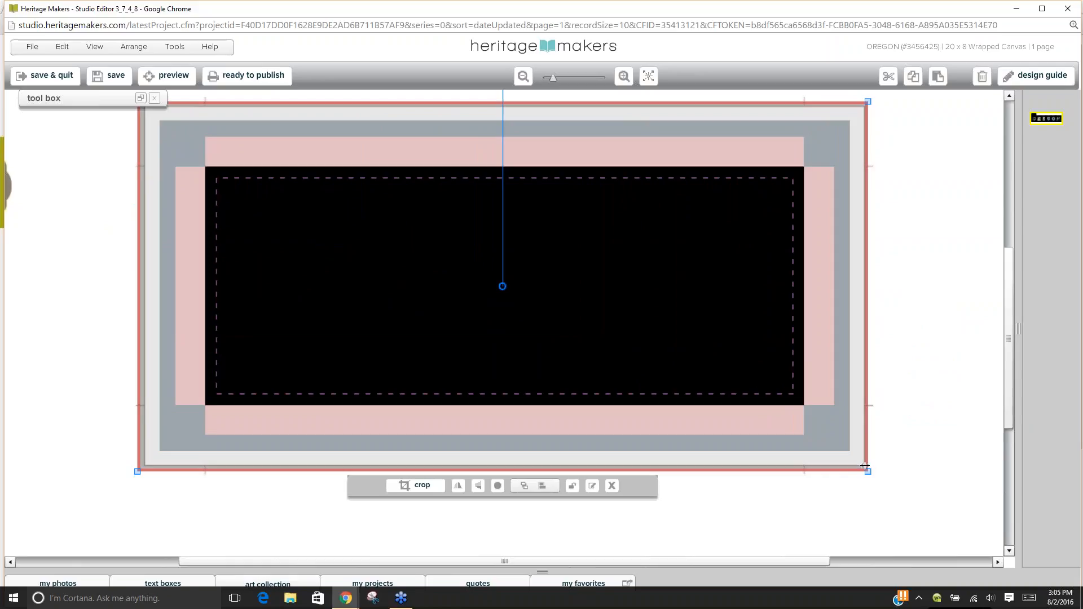
# Send the enlarged black shape to the back, behind the photo and the letter tiles.
pyautogui.click(613, 487)
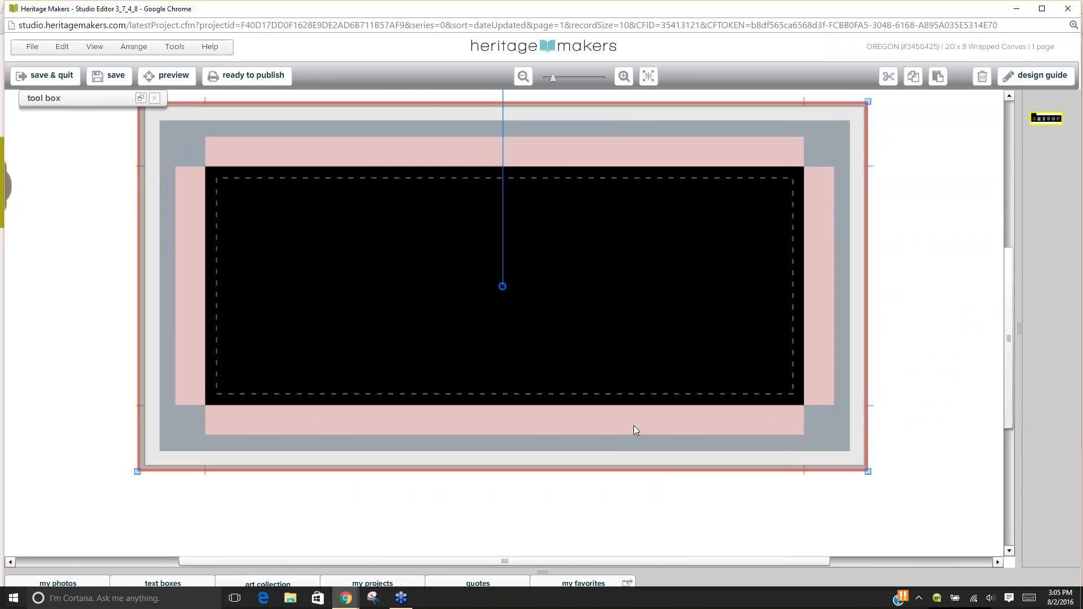
pyautogui.rightClick(634, 427)
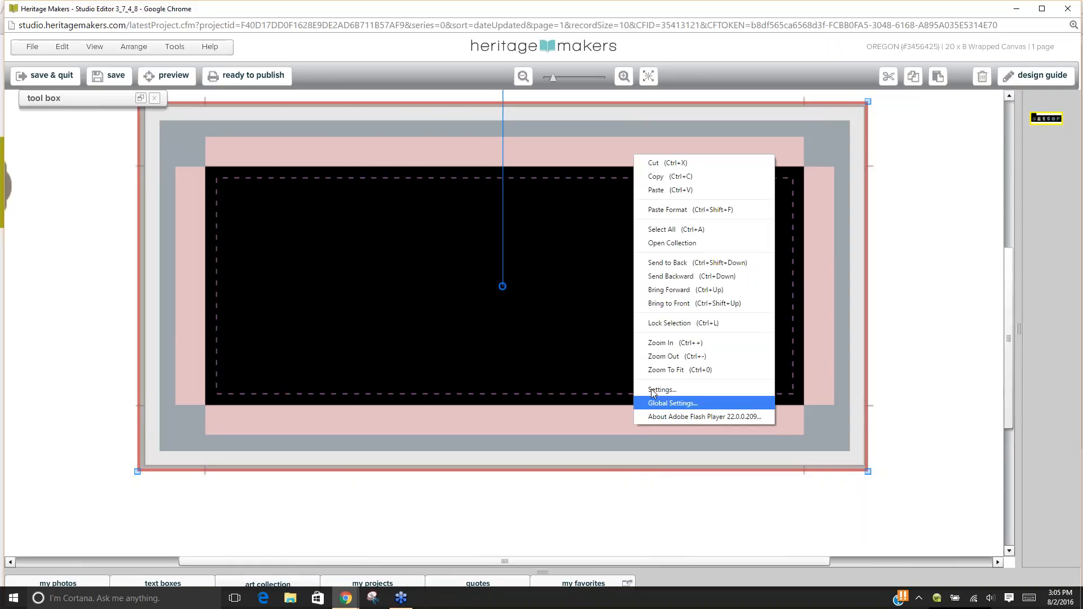
pyautogui.click(663, 263)
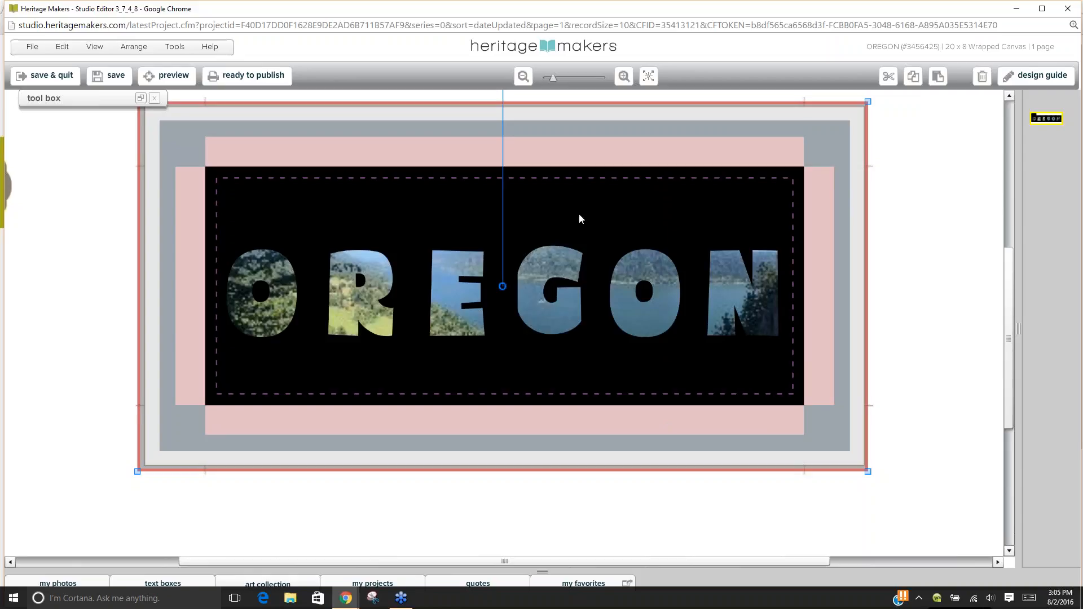
pyautogui.click(890, 492)
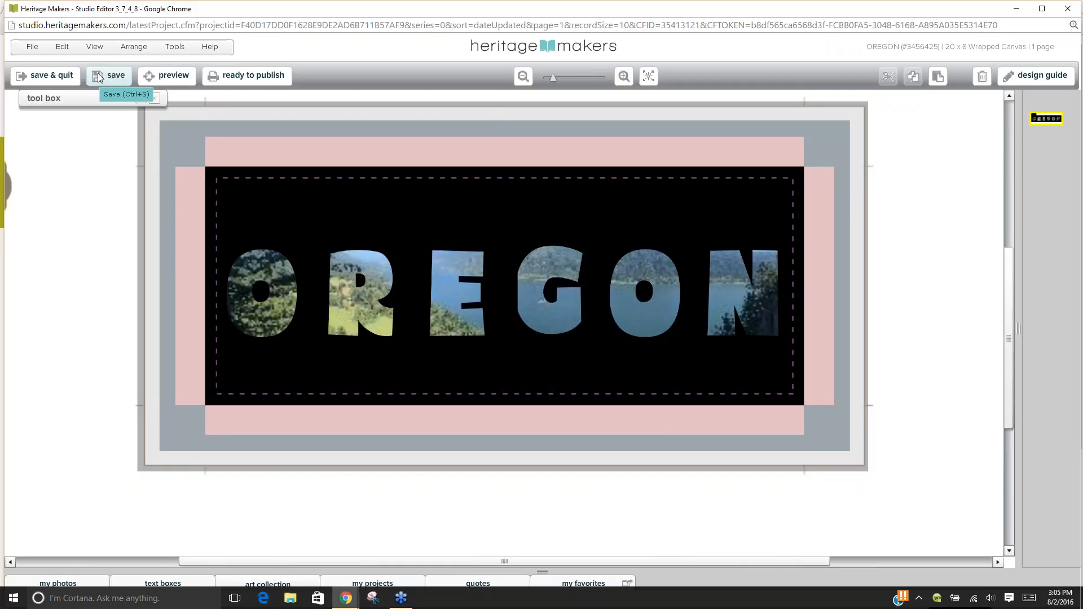
# Set the background shape's fill colour to an olive green sampled from the landscape photo inside the letter R.
pyautogui.click(286, 207)
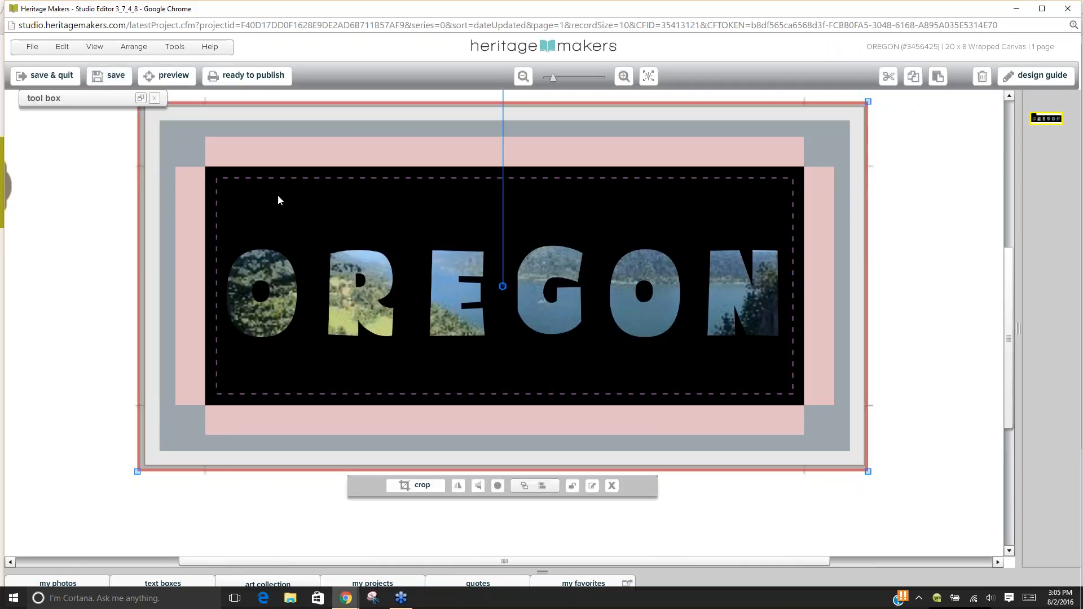
pyautogui.click(140, 99)
pyautogui.click(84, 119)
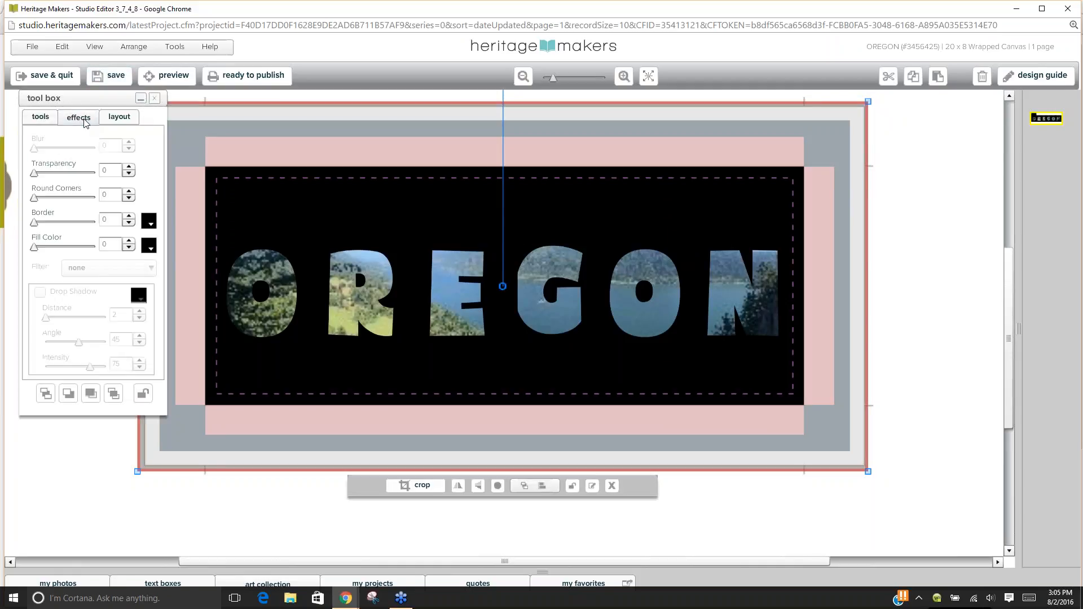
pyautogui.click(150, 247)
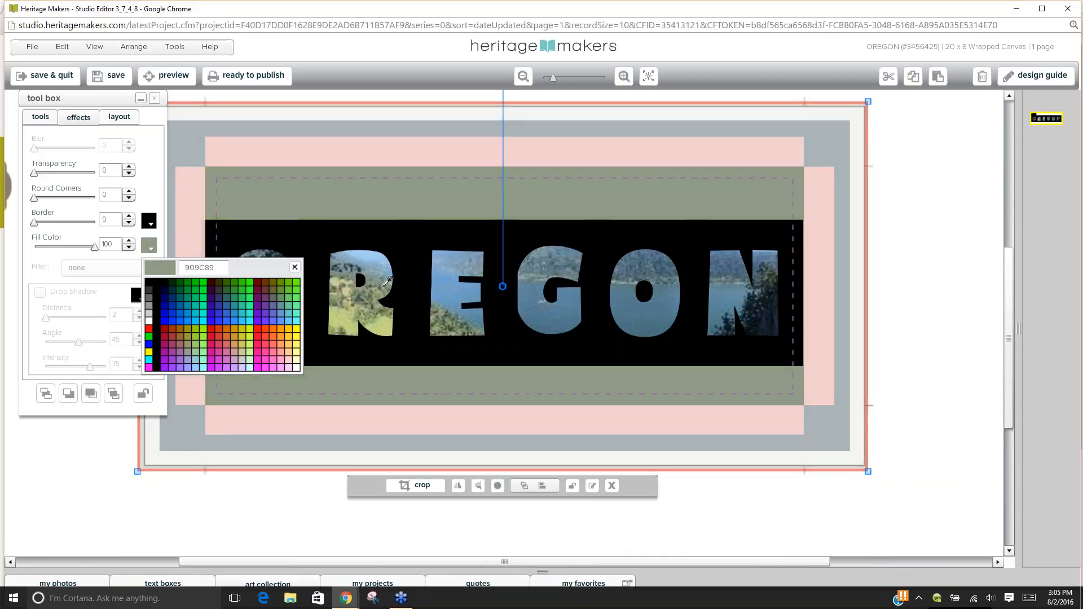
pyautogui.click(386, 282)
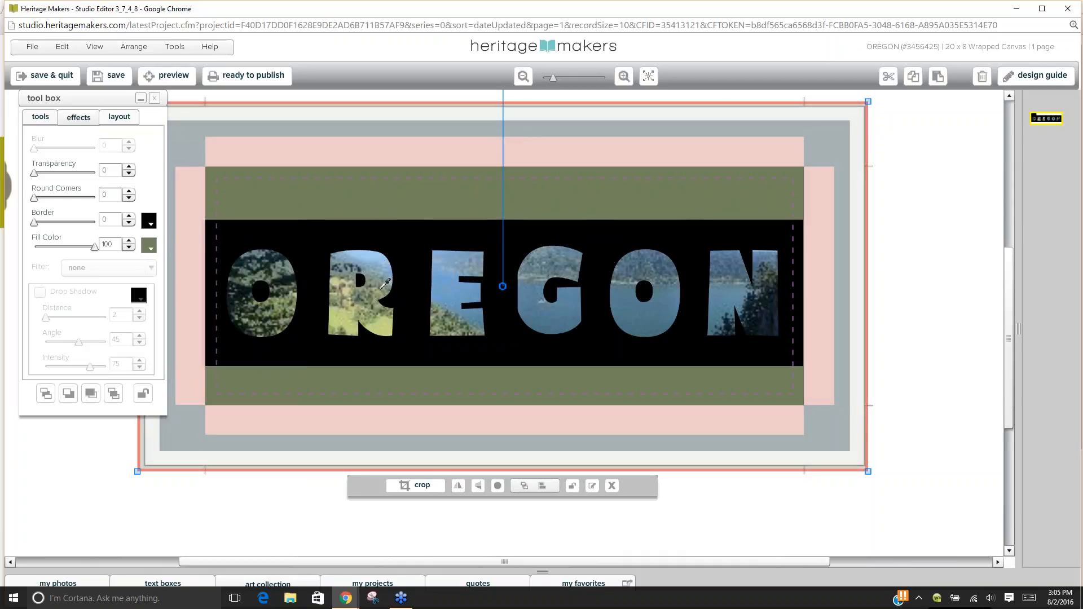
# Fill the first O tile with the olive green sampled from the background shape.
pyautogui.click(300, 247)
pyautogui.click(151, 248)
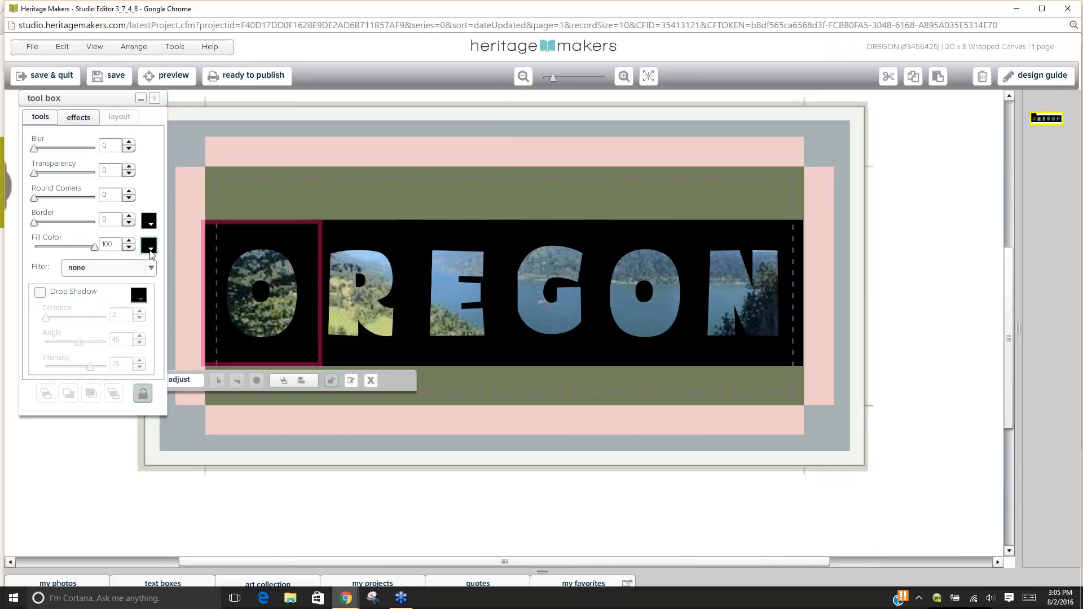
pyautogui.click(151, 254)
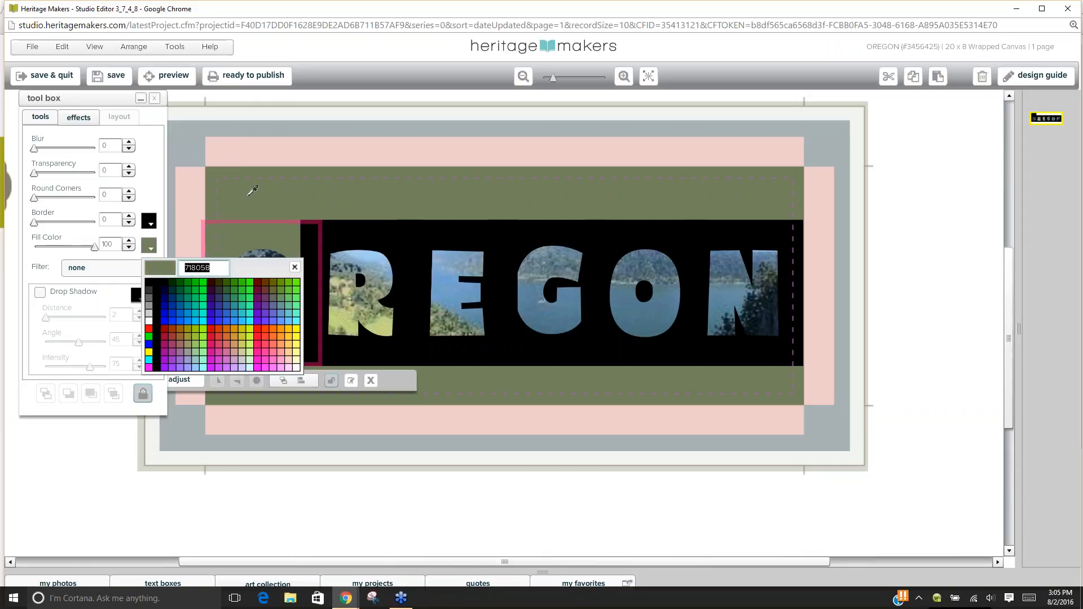
pyautogui.click(249, 202)
# Fill the R tile with the olive green of the background and save the OREGON project.
pyautogui.click(346, 237)
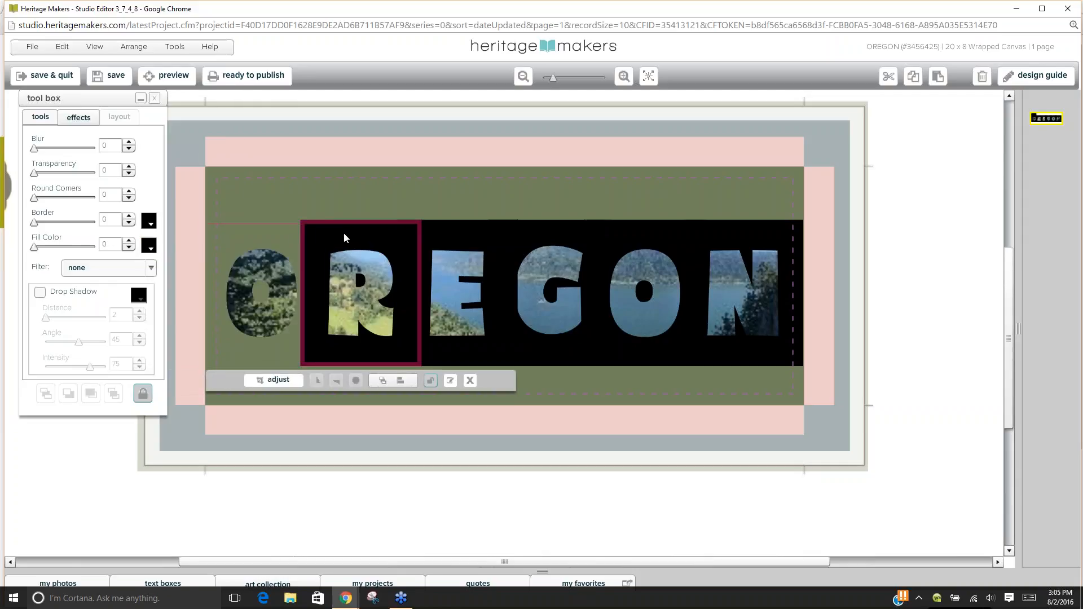
pyautogui.click(152, 254)
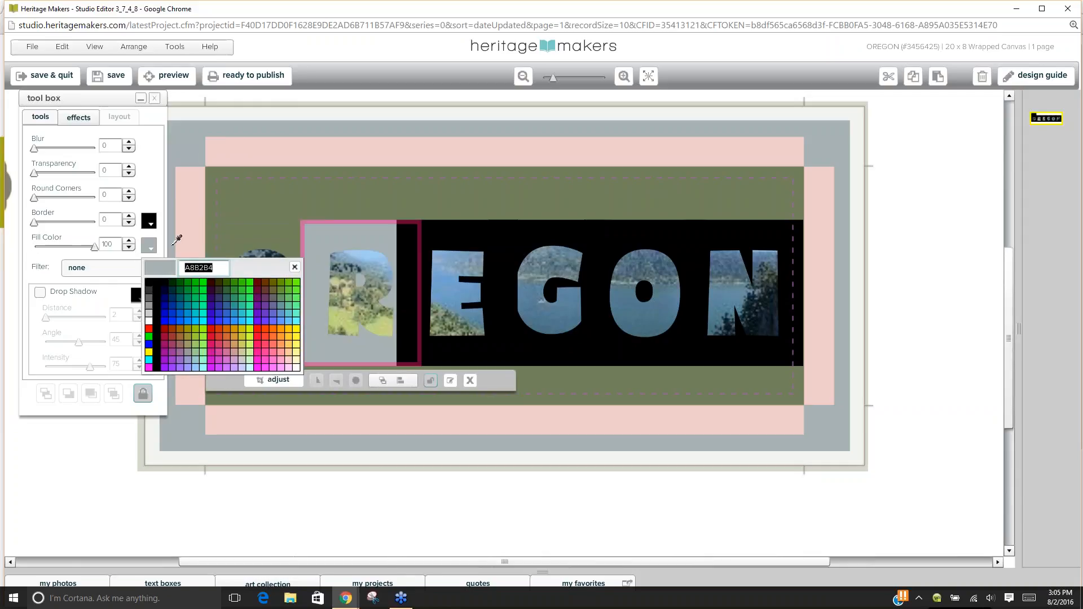
pyautogui.click(263, 224)
pyautogui.click(118, 77)
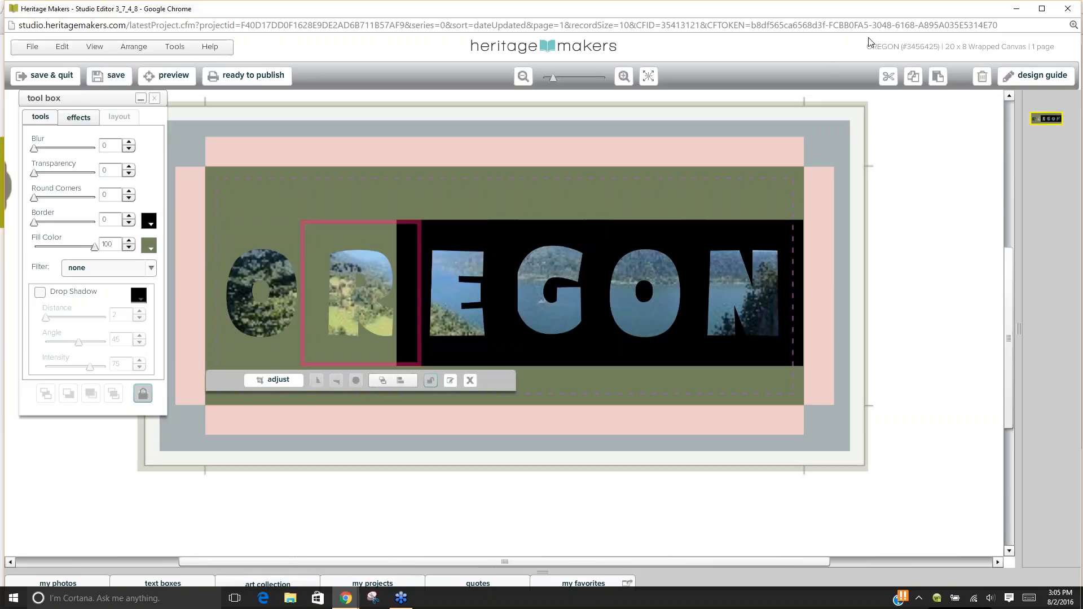
# Close the OREGON editor and open the finished BEACH canvas - word project, dismissing the introduction.
pyautogui.click(1069, 9)
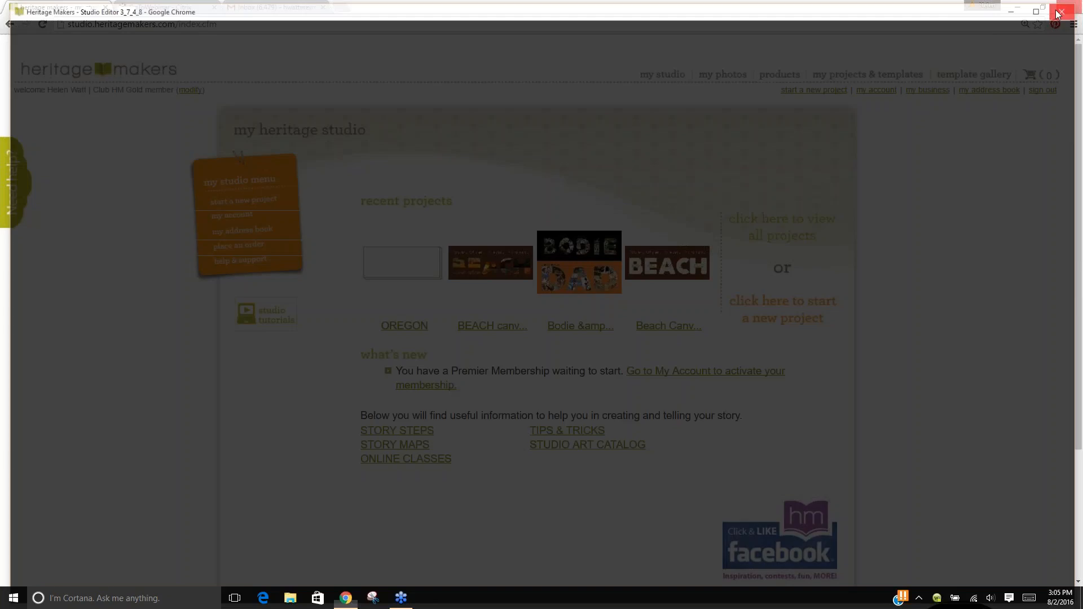
pyautogui.click(526, 267)
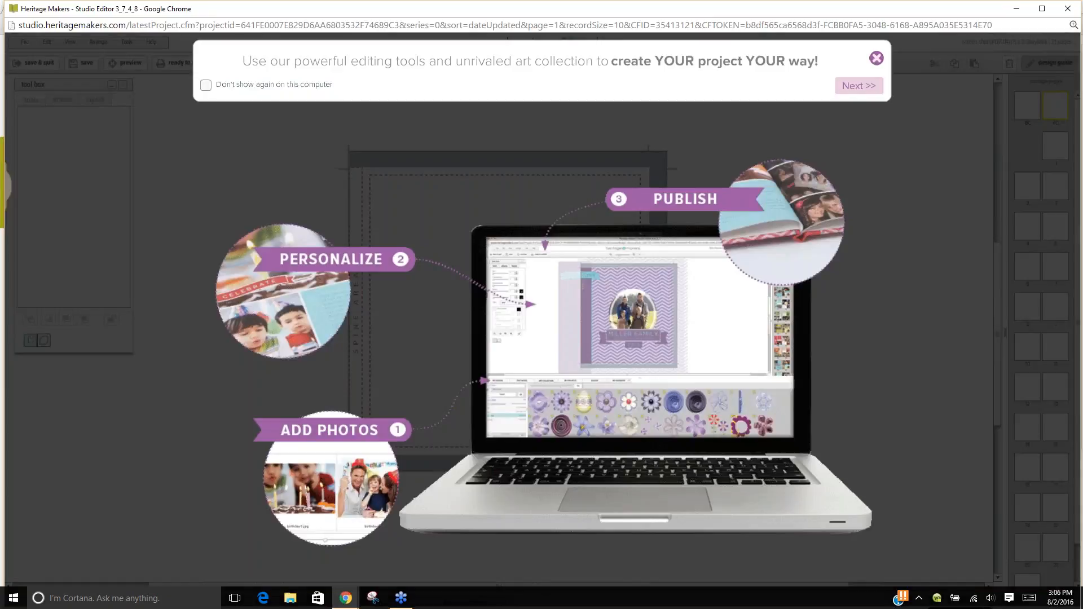
pyautogui.click(876, 58)
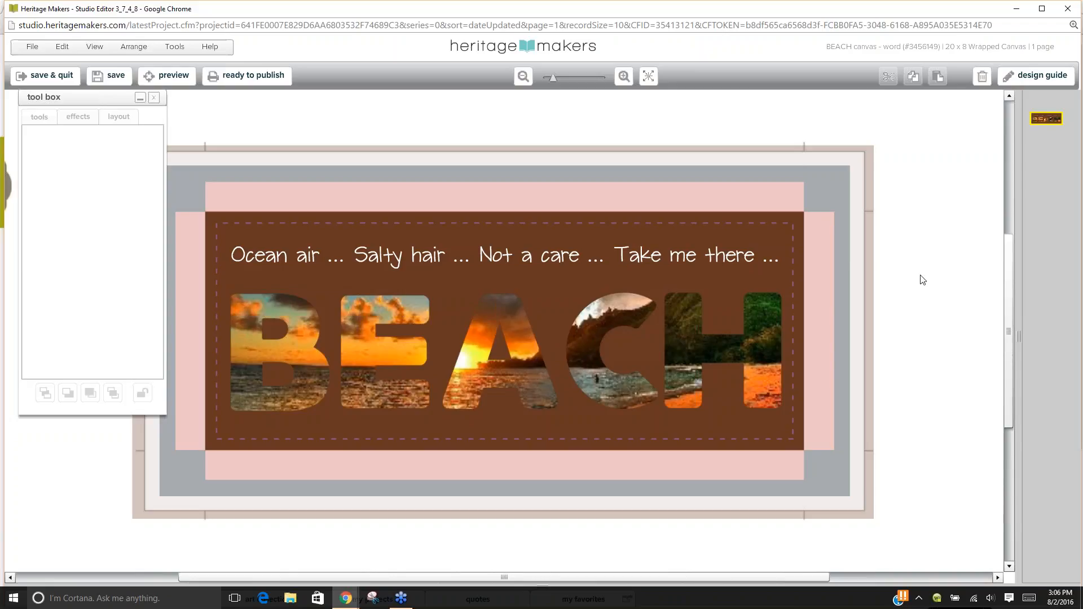
# Close the finished BEACH canvas and open the Beach Canvas Letters project, dismissing the introduction.
pyautogui.click(1070, 11)
pyautogui.click(589, 88)
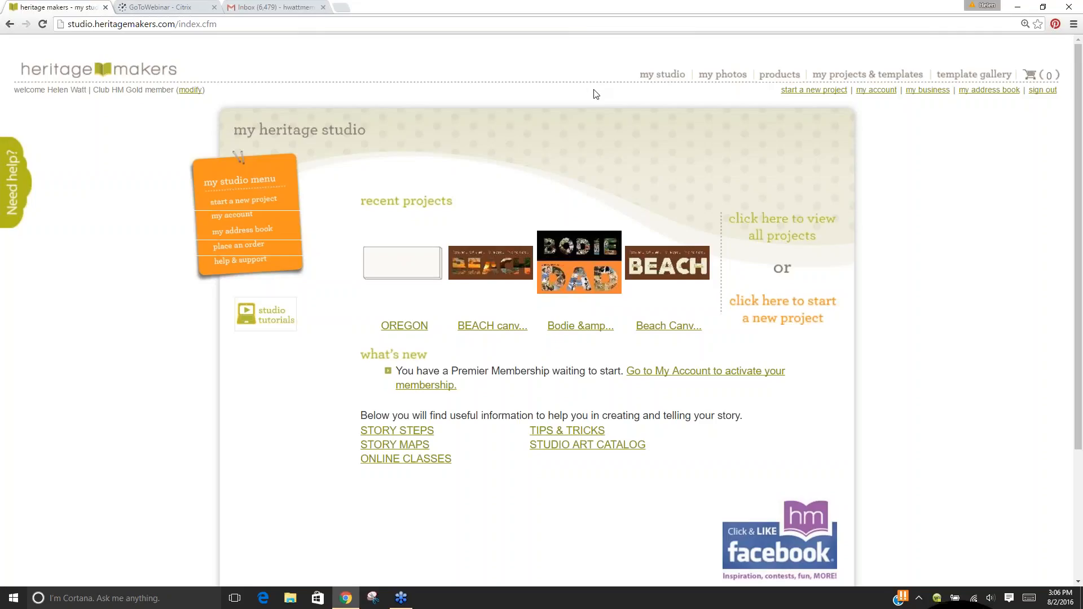
pyautogui.click(654, 273)
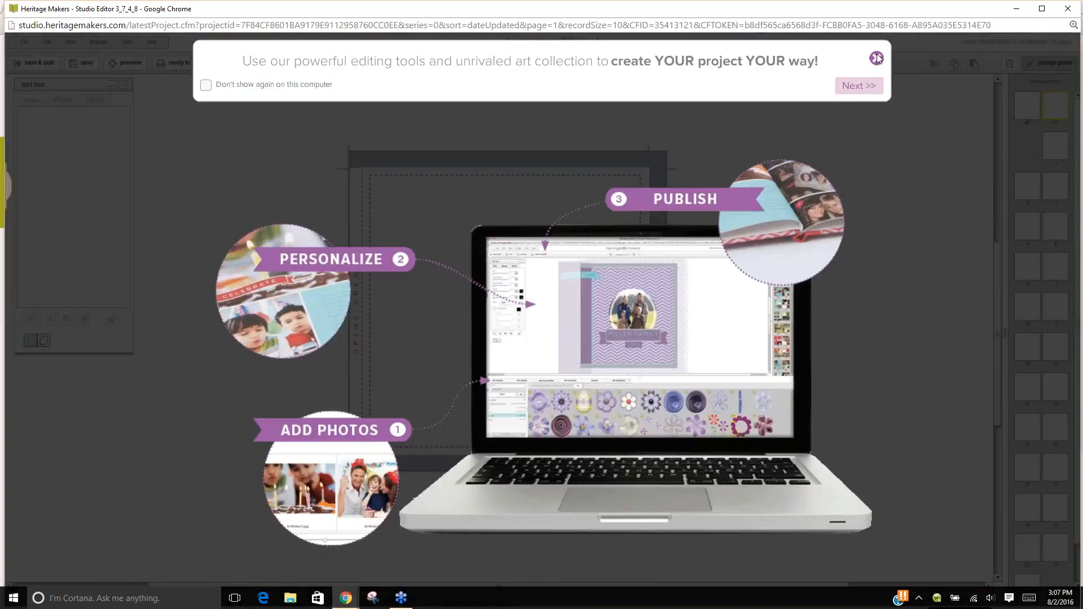
pyautogui.click(876, 59)
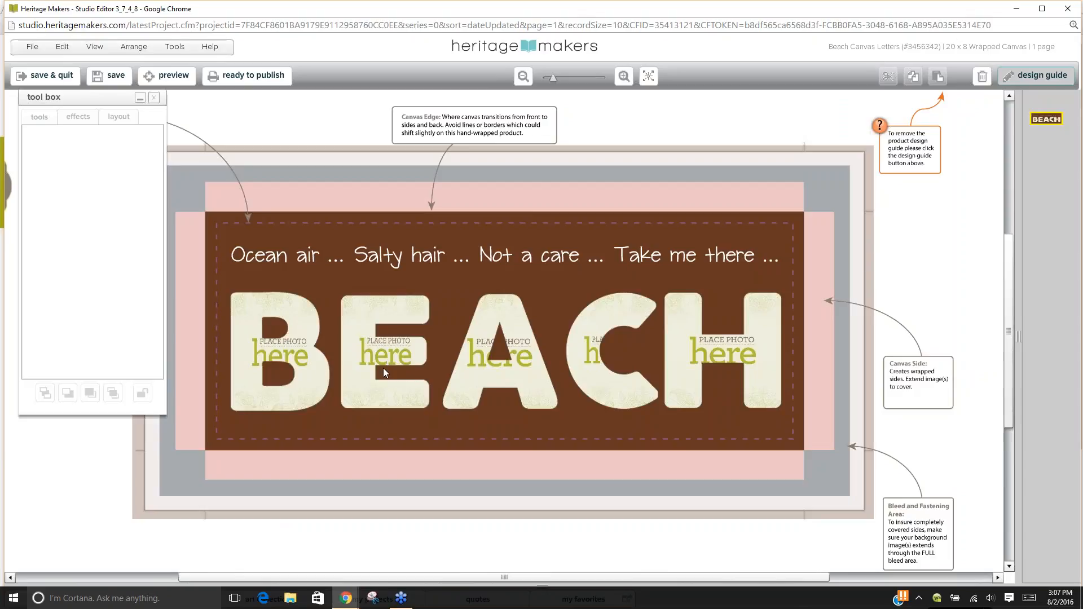
# Examine the letter-shaped photo placeholders B, E and A by selecting them one after another.
pyautogui.click(294, 358)
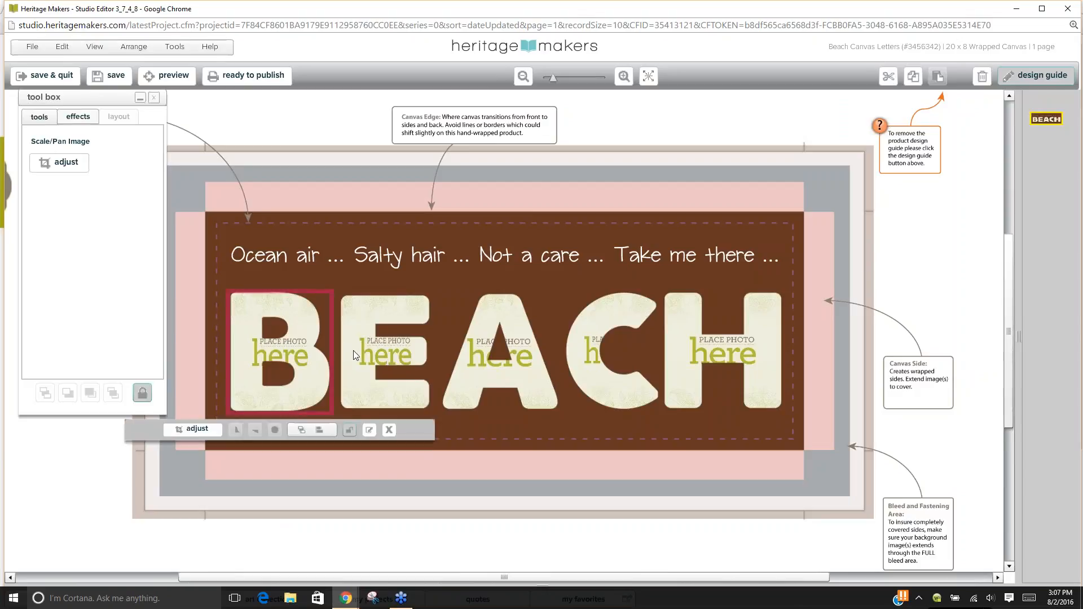
pyautogui.click(353, 350)
pyautogui.click(467, 361)
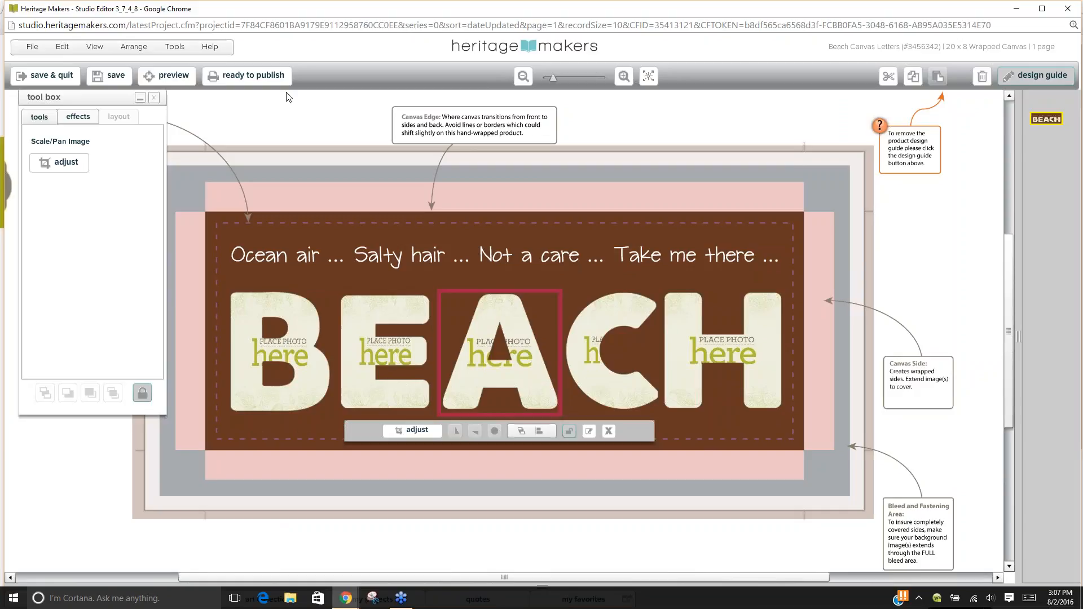
# Show the photo library beneath the canvas and expand the MAGIC Moments Team album folder.
pyautogui.click(1043, 9)
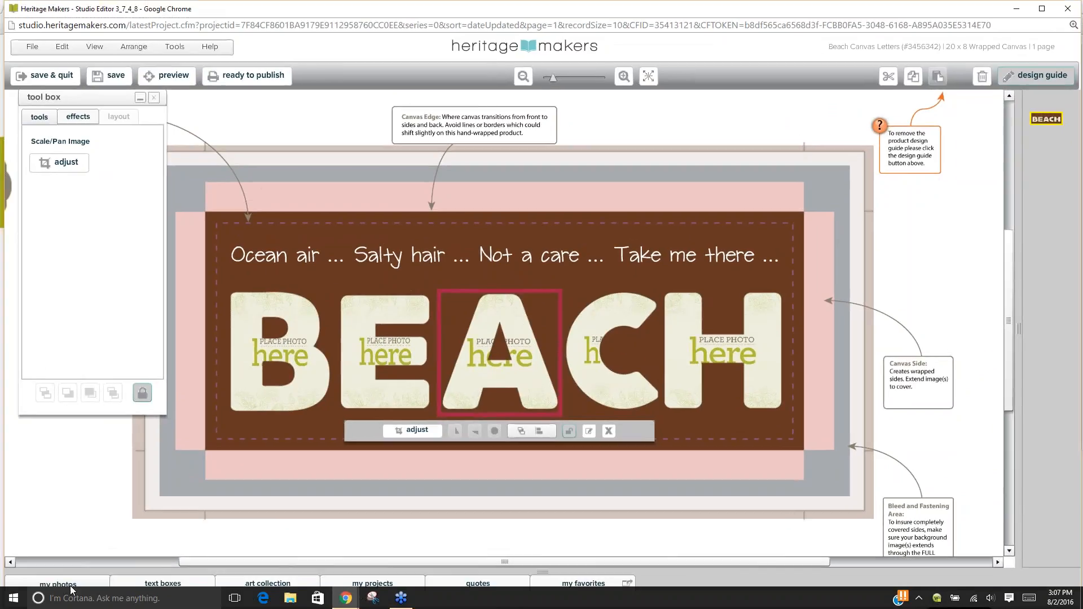
pyautogui.click(70, 587)
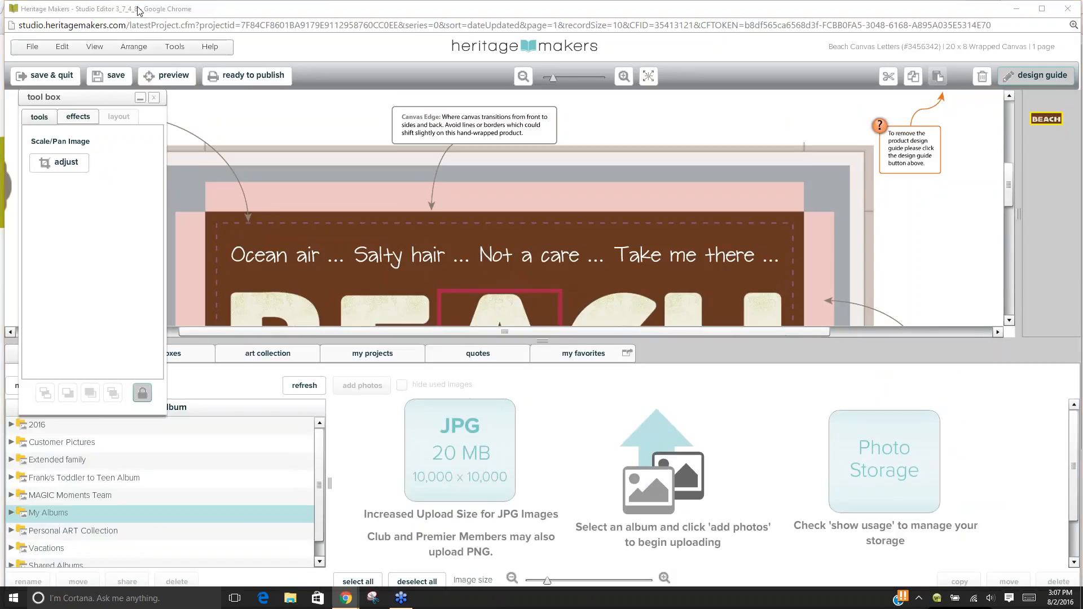
pyautogui.click(36, 443)
pyautogui.click(14, 497)
pyautogui.click(13, 480)
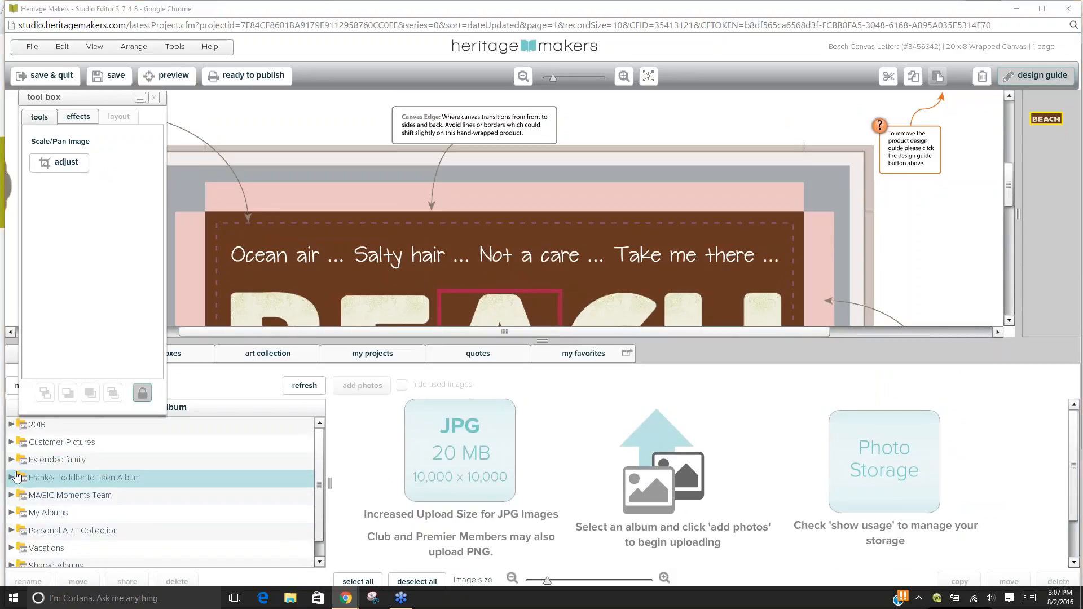
pyautogui.click(12, 494)
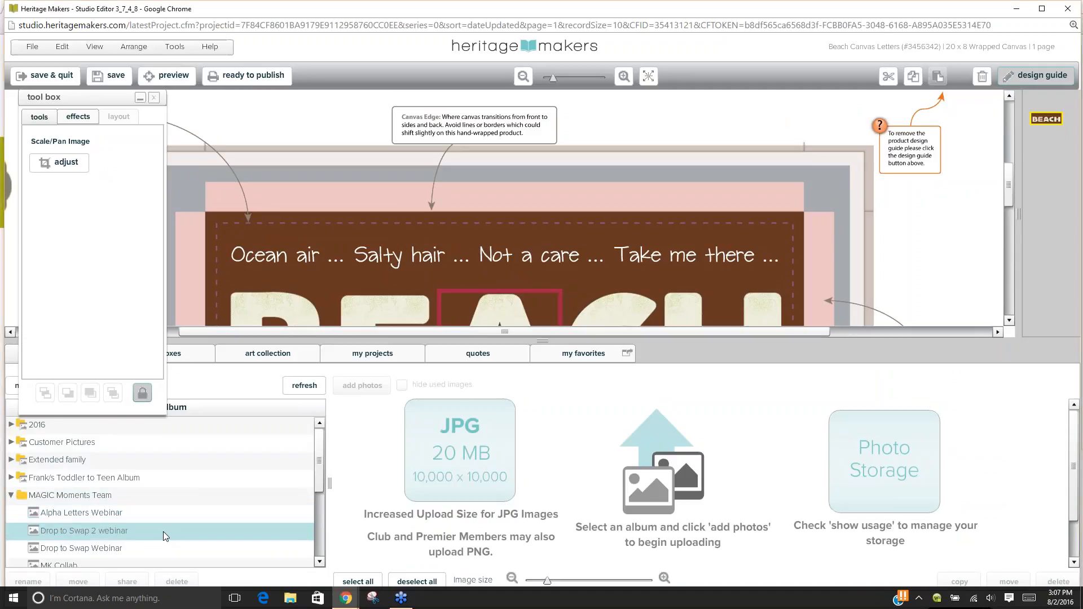
# Expand the Shared Albums folder in the photo library and open the Dads and Kids album.
pyautogui.scroll(-3, 165, 536)
pyautogui.scroll(3, 116, 456)
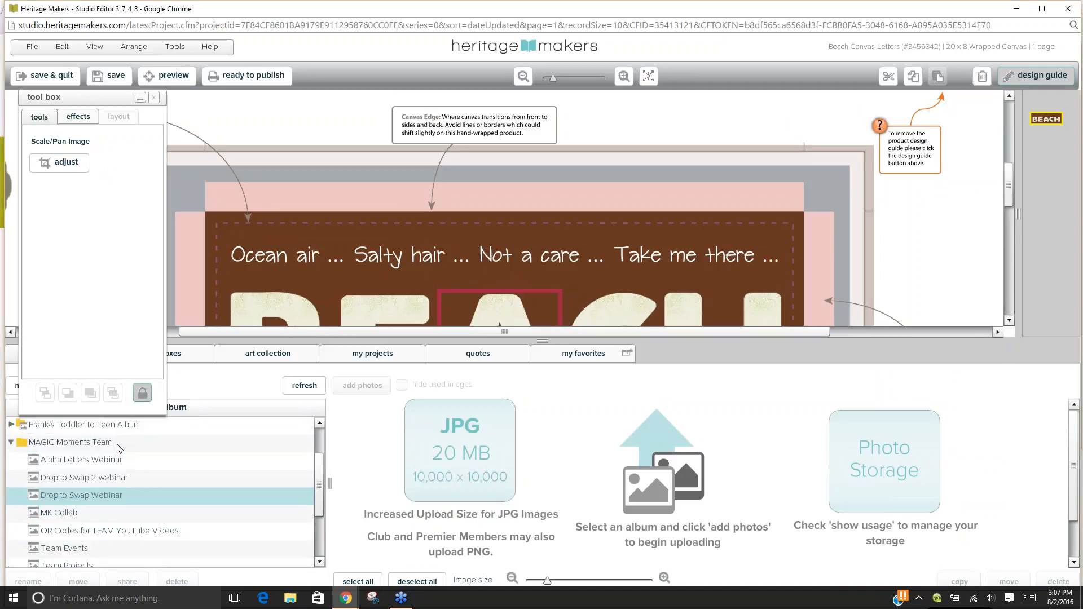
pyautogui.scroll(-5, 134, 515)
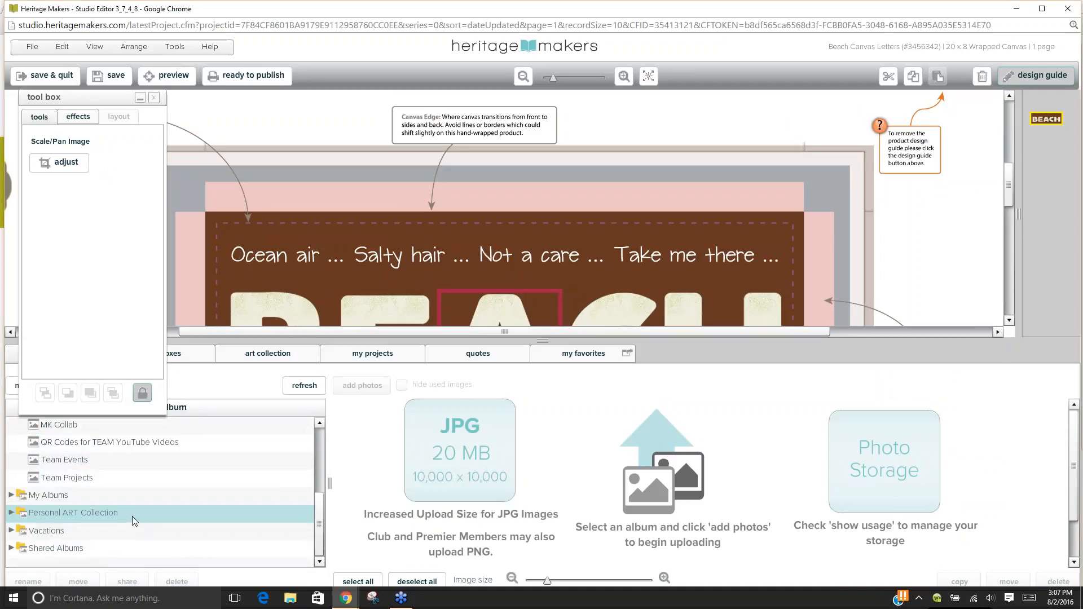
pyautogui.click(11, 550)
pyautogui.scroll(-3, 56, 531)
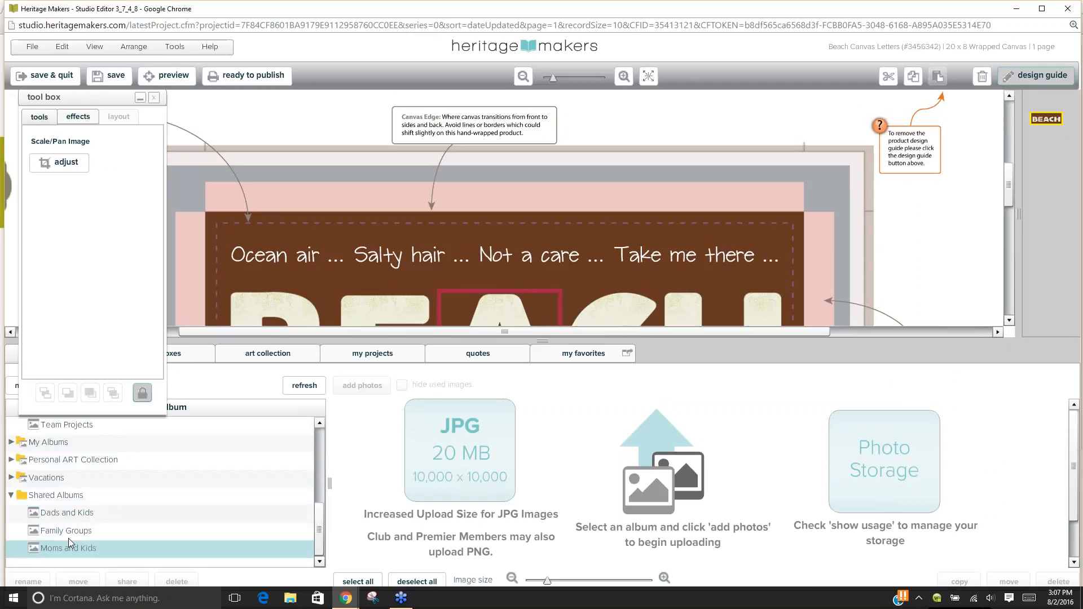
pyautogui.click(75, 515)
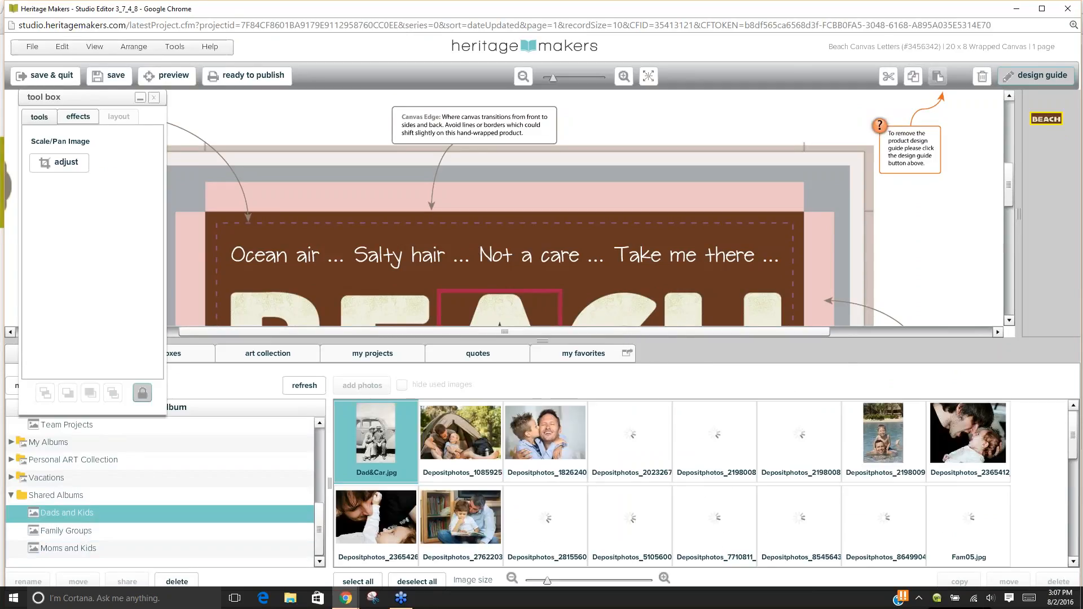
# Fill the letter B placeholder with the album's pool photo of the boy in the red float and the man.
pyautogui.click(882, 244)
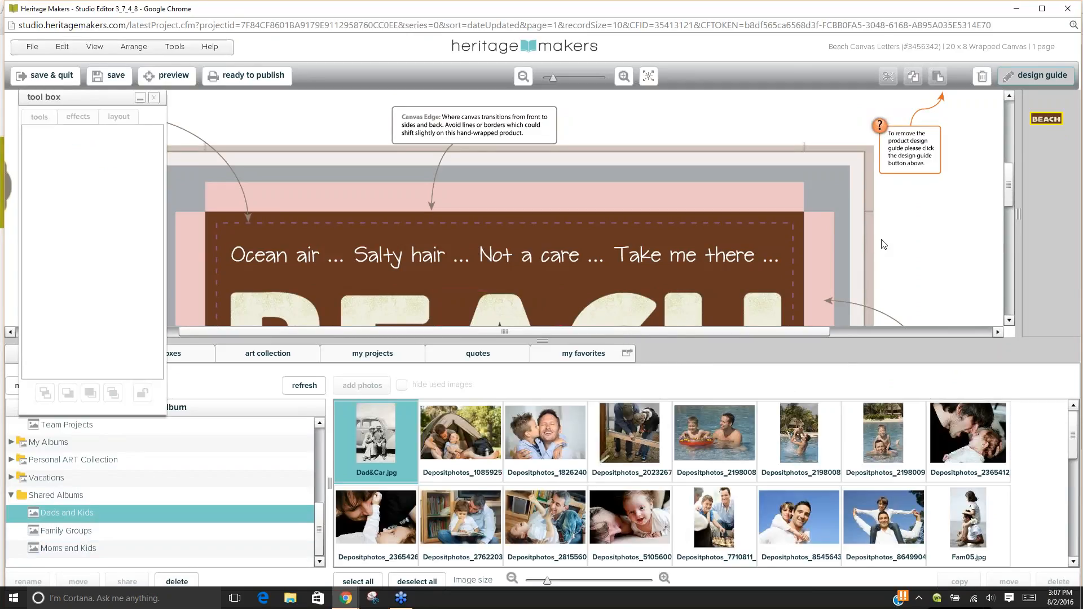
pyautogui.scroll(-3, 884, 245)
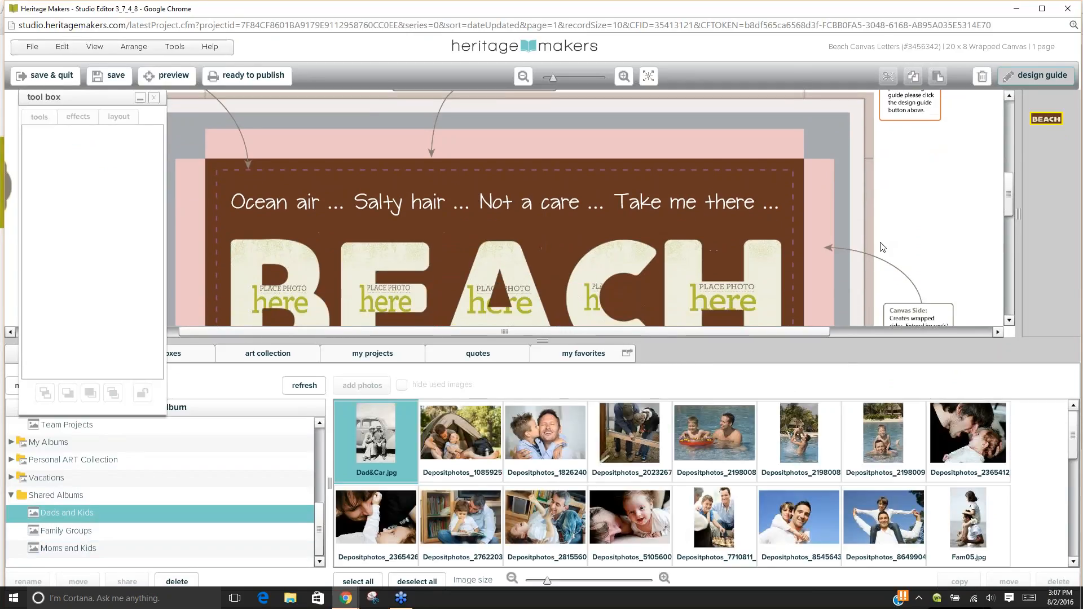
pyautogui.click(306, 274)
pyautogui.moveTo(699, 446); pyautogui.dragTo(272, 274)
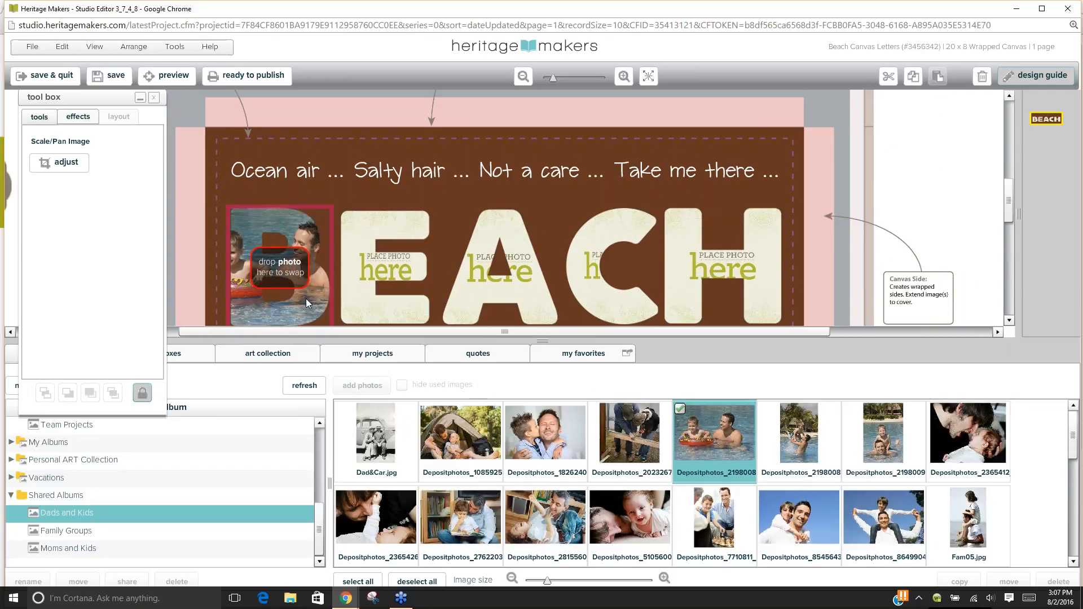
# Scale the photo in the letter B to 41.4 and pan it so the boy sits inside the letter.
pyautogui.click(68, 164)
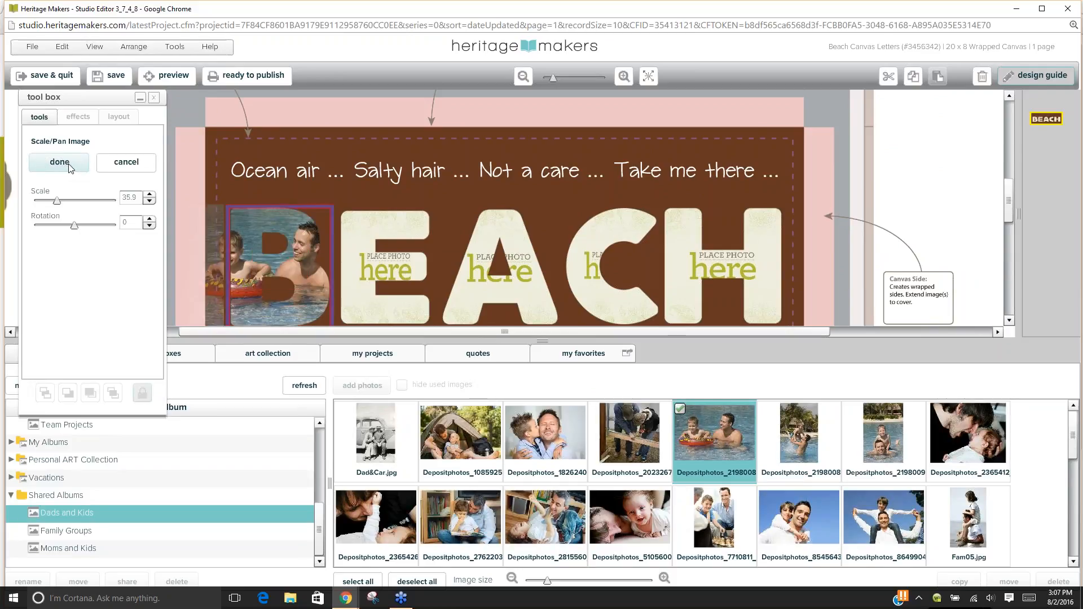
pyautogui.moveTo(57, 206); pyautogui.dragTo(50, 205)
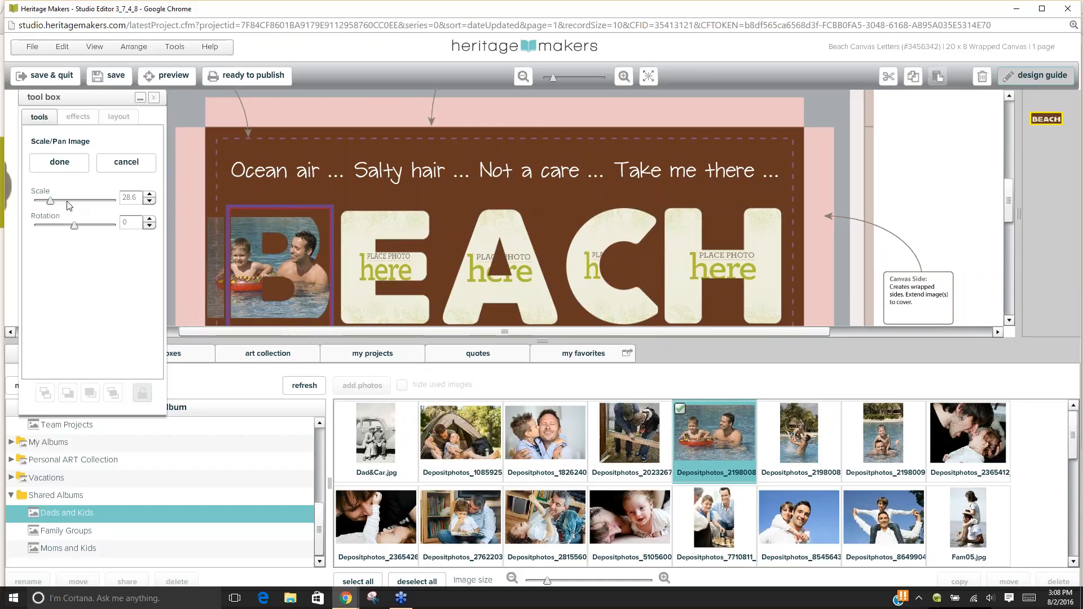
pyautogui.moveTo(50, 204); pyautogui.dragTo(62, 206)
pyautogui.moveTo(280, 266); pyautogui.dragTo(308, 271)
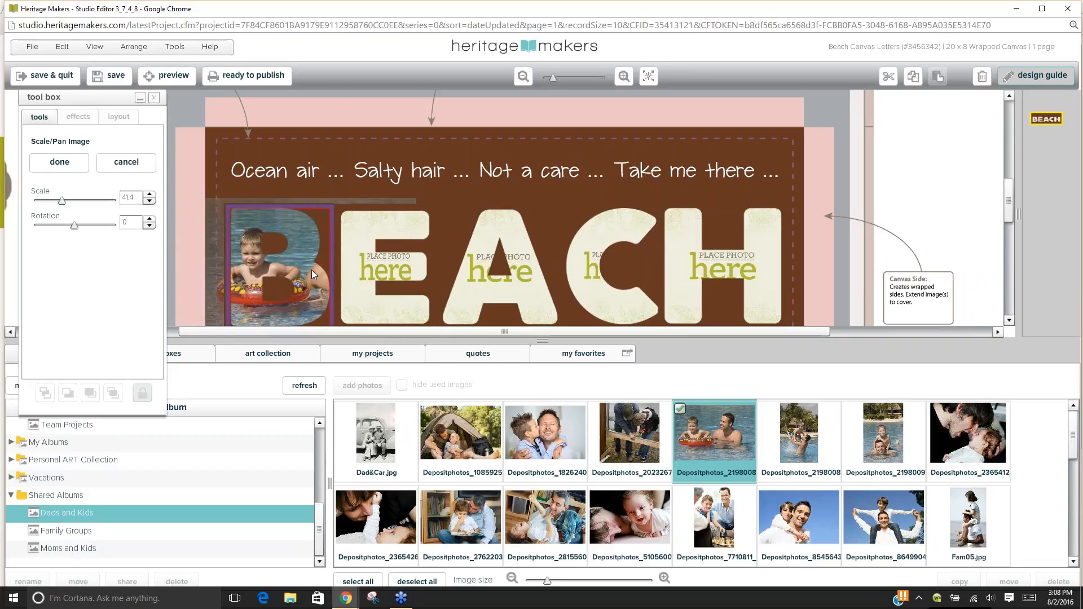
pyautogui.click(70, 164)
# Fill the letter E placeholder with the same pool photo used in the letter B.
pyautogui.click(367, 292)
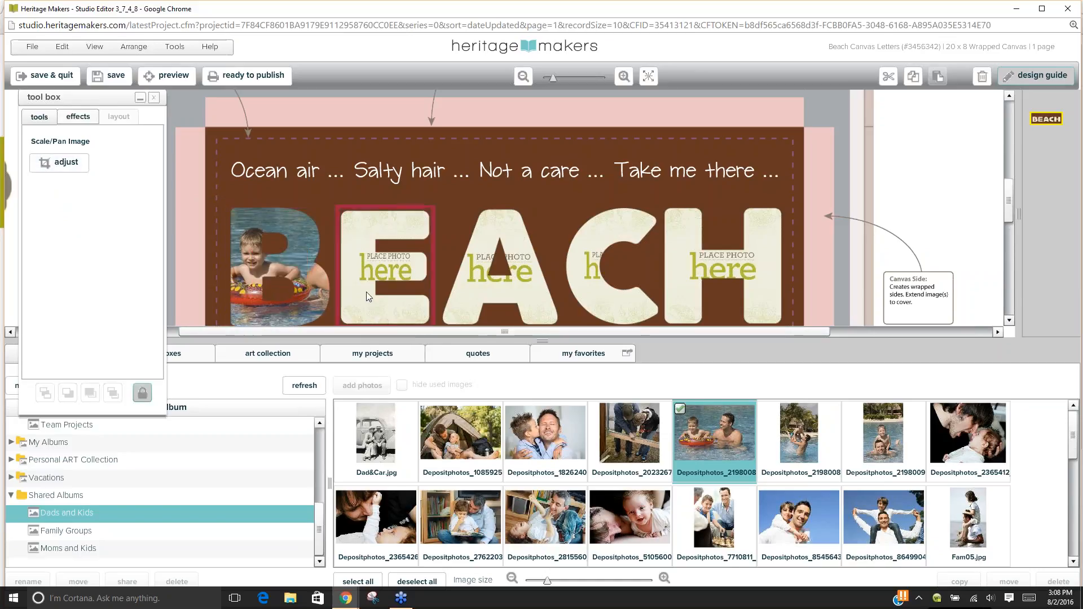
pyautogui.moveTo(711, 445); pyautogui.dragTo(388, 283)
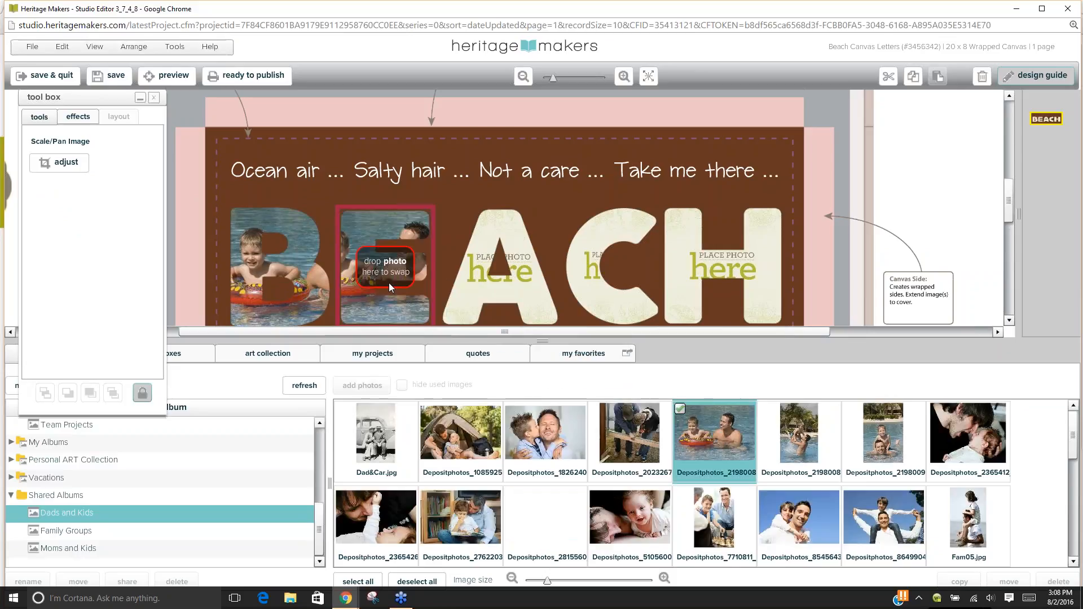
# Check the photo scale in the letter B and set the photo in the letter E to the same 41.4.
pyautogui.click(300, 250)
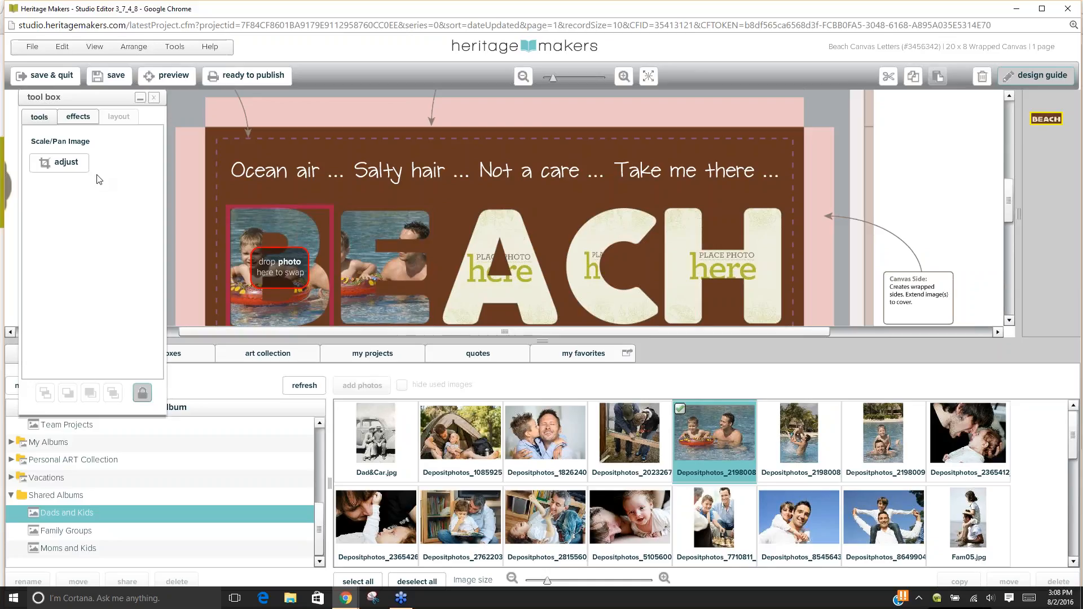
pyautogui.click(65, 164)
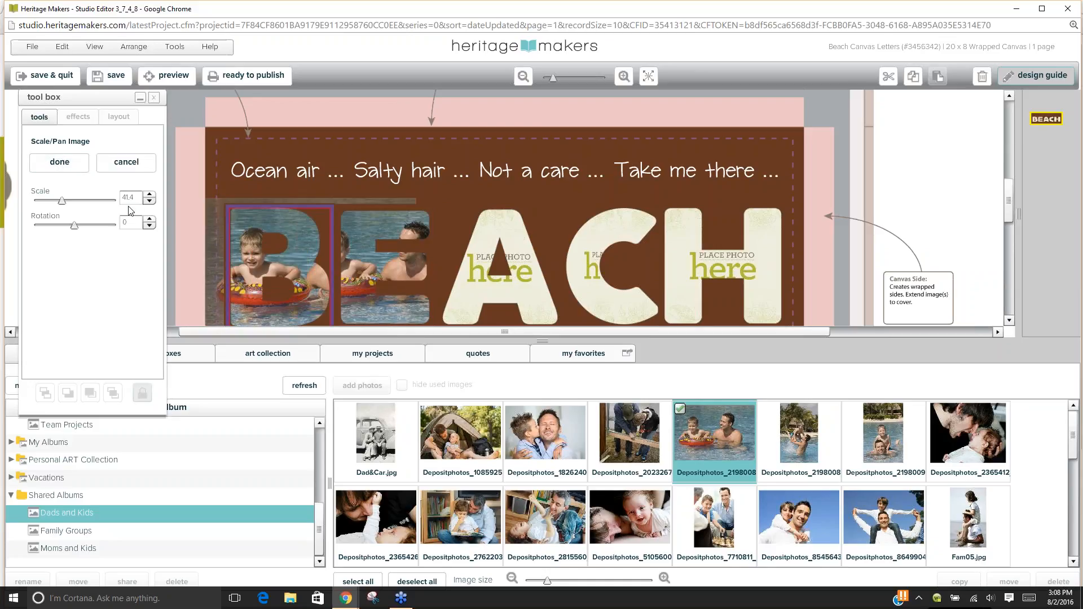
pyautogui.click(353, 226)
pyautogui.click(386, 262)
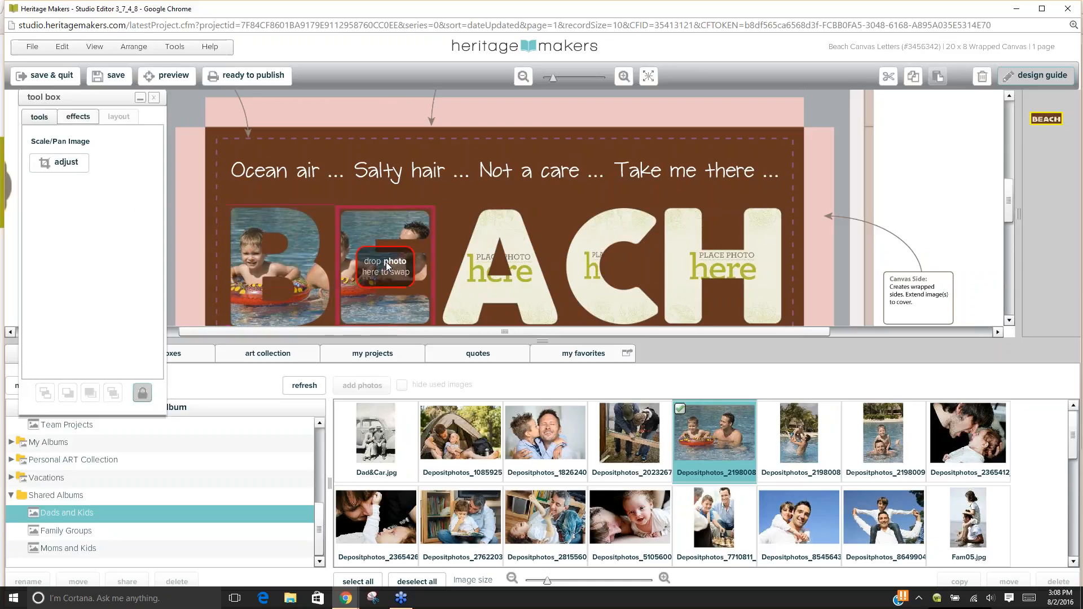
pyautogui.click(66, 162)
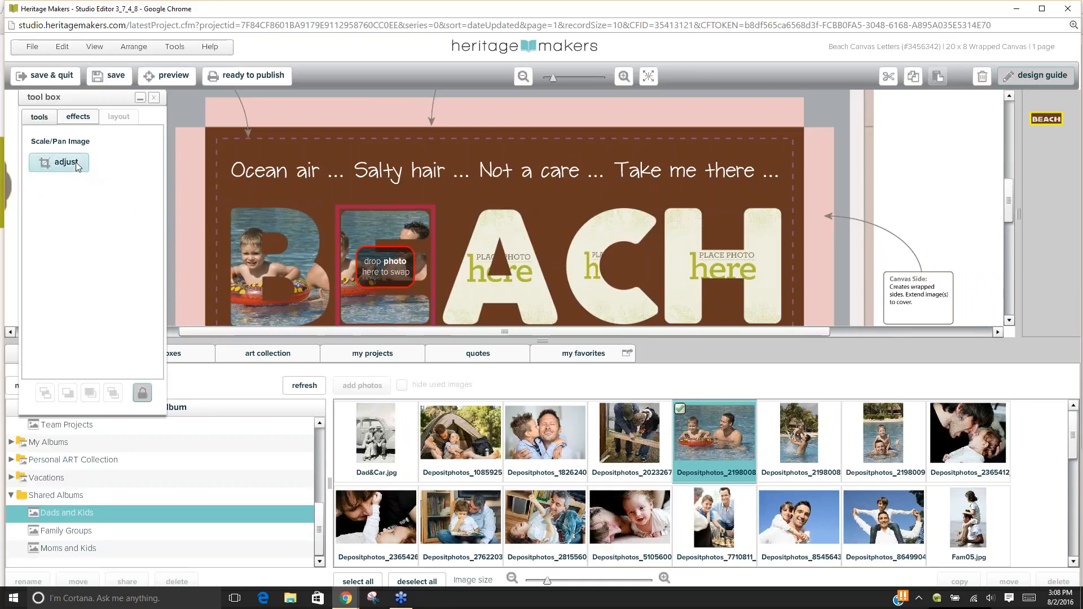
pyautogui.moveTo(61, 201); pyautogui.dragTo(62, 202)
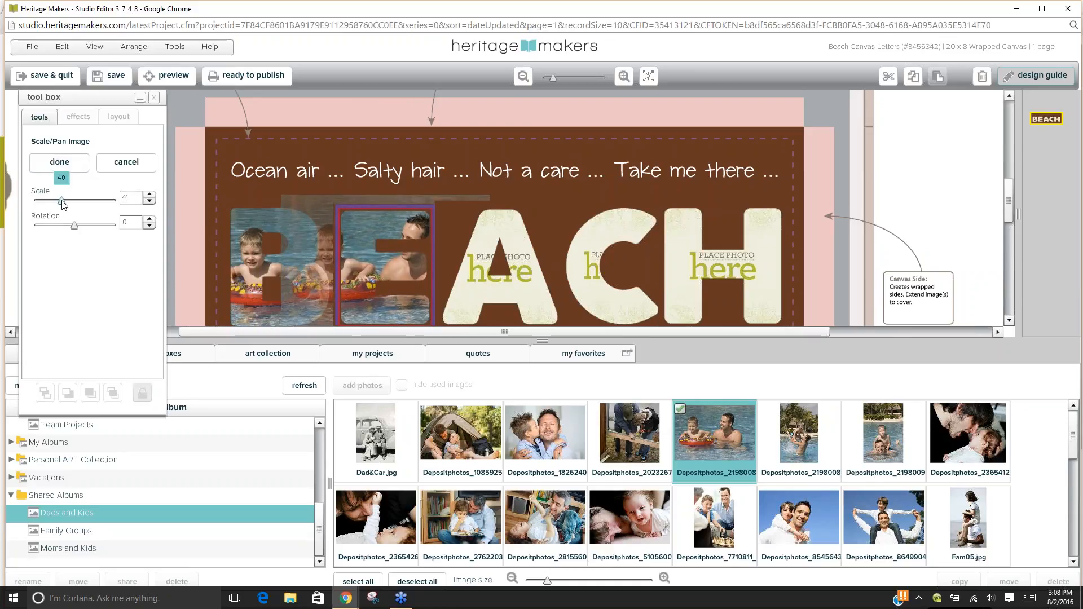
pyautogui.click(150, 195)
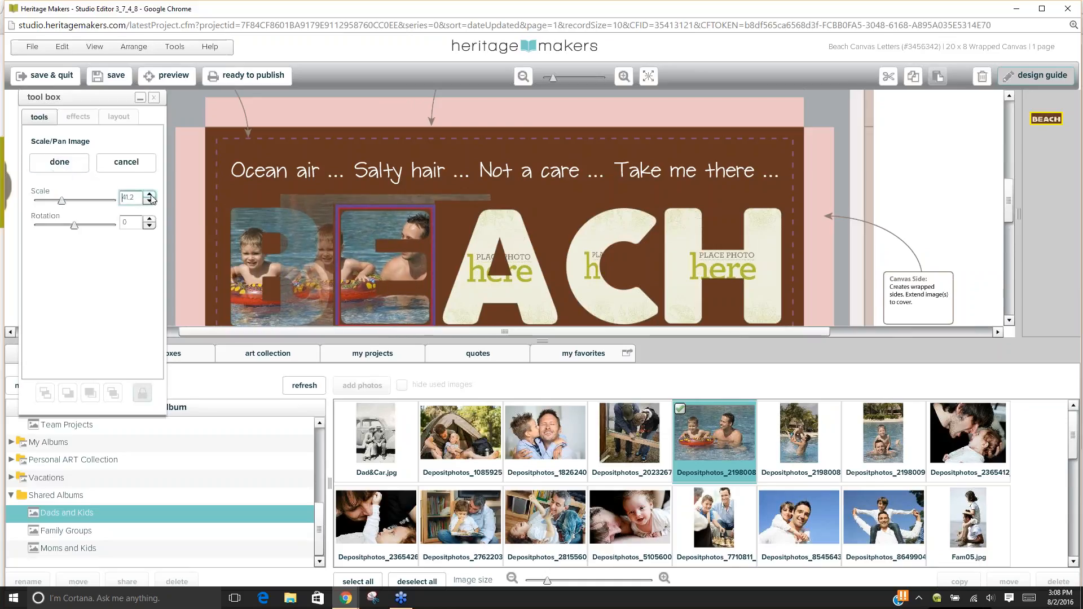
pyautogui.click(150, 194)
# Enlarge the photo in the letter E to scale 46 and pan it so the man fills the letter.
pyautogui.moveTo(361, 266); pyautogui.dragTo(289, 272)
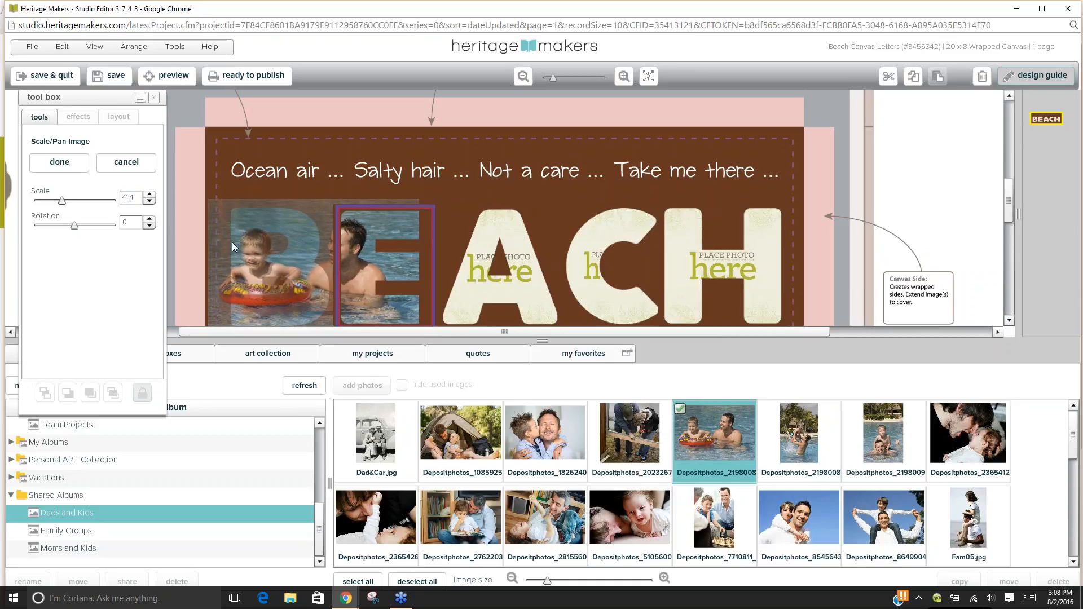
pyautogui.click(150, 195)
pyautogui.click(149, 194)
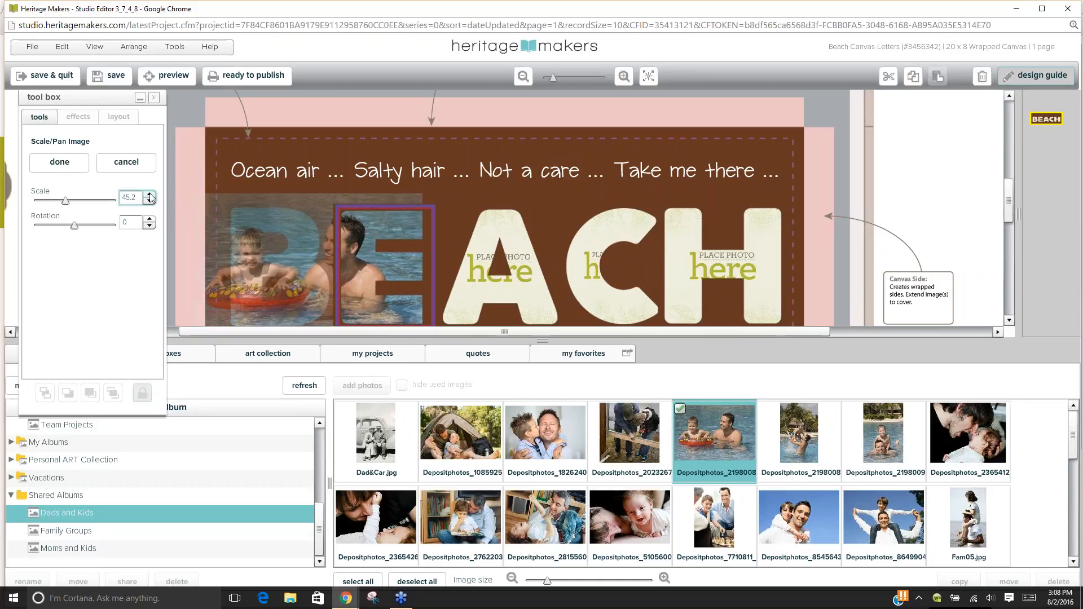
pyautogui.moveTo(371, 266); pyautogui.dragTo(395, 266)
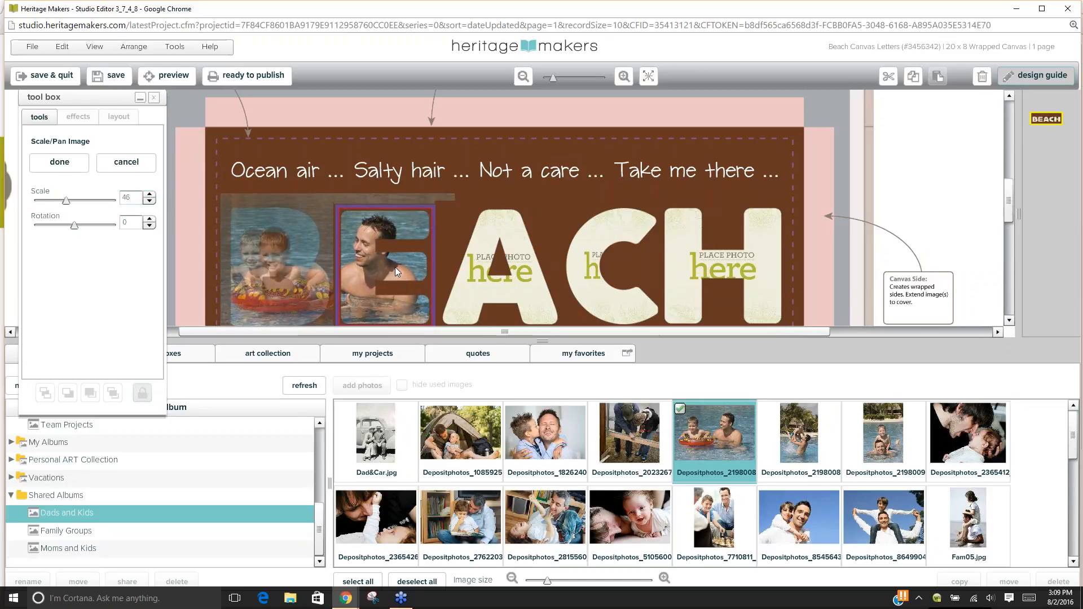
pyautogui.click(60, 162)
# Check the scale value of the photo in the letter E.
pyautogui.click(285, 257)
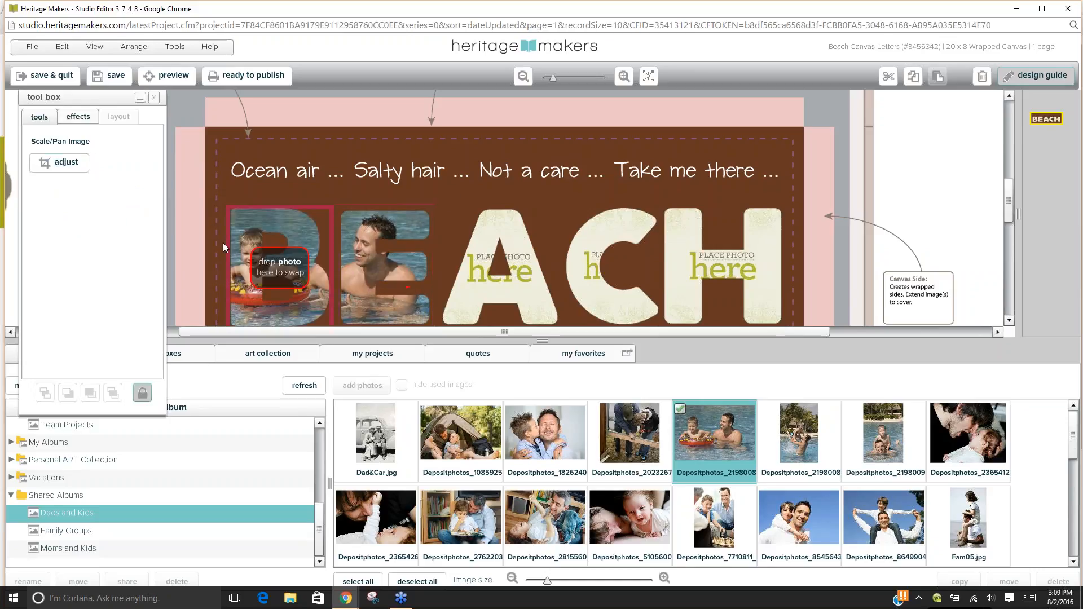
pyautogui.click(400, 225)
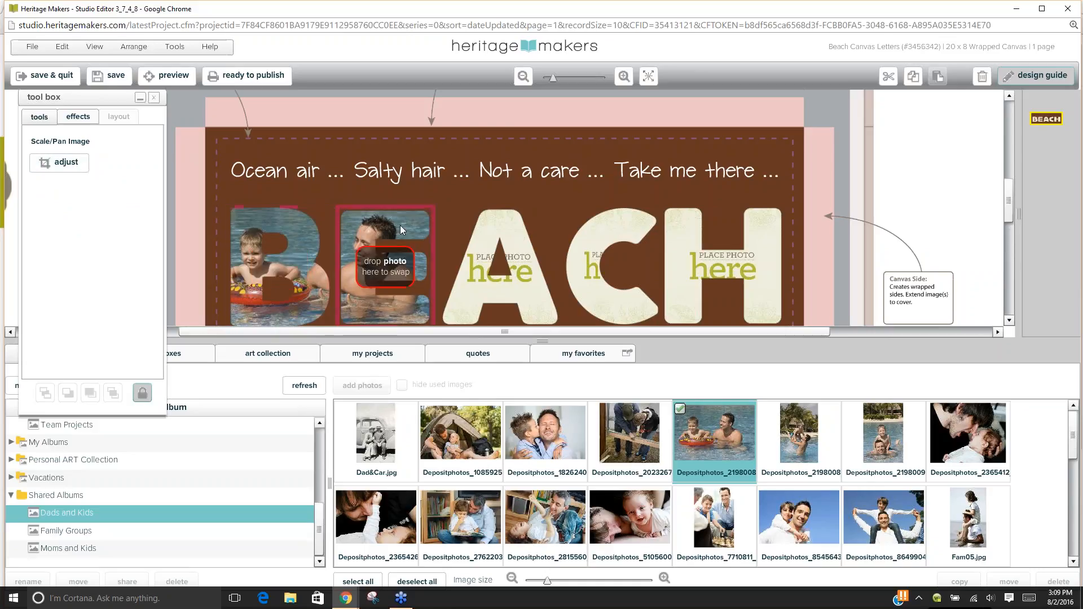
pyautogui.click(59, 163)
pyautogui.click(67, 167)
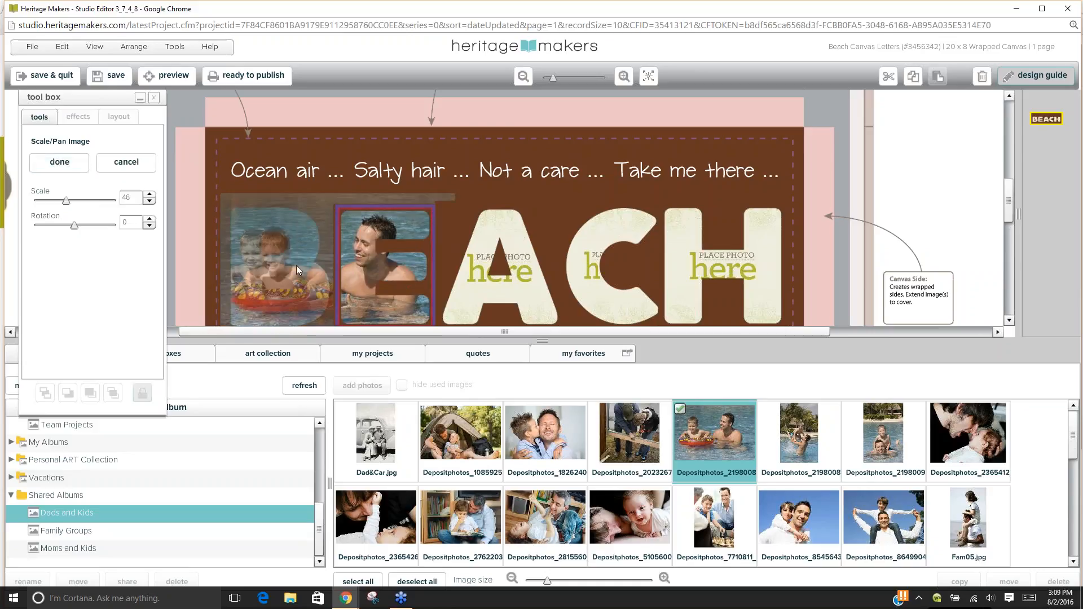
# Set the photo in the letter B to scale 46 and shift it slightly so the boy fits the letter, then deselect it.
pyautogui.click(297, 230)
pyautogui.click(61, 162)
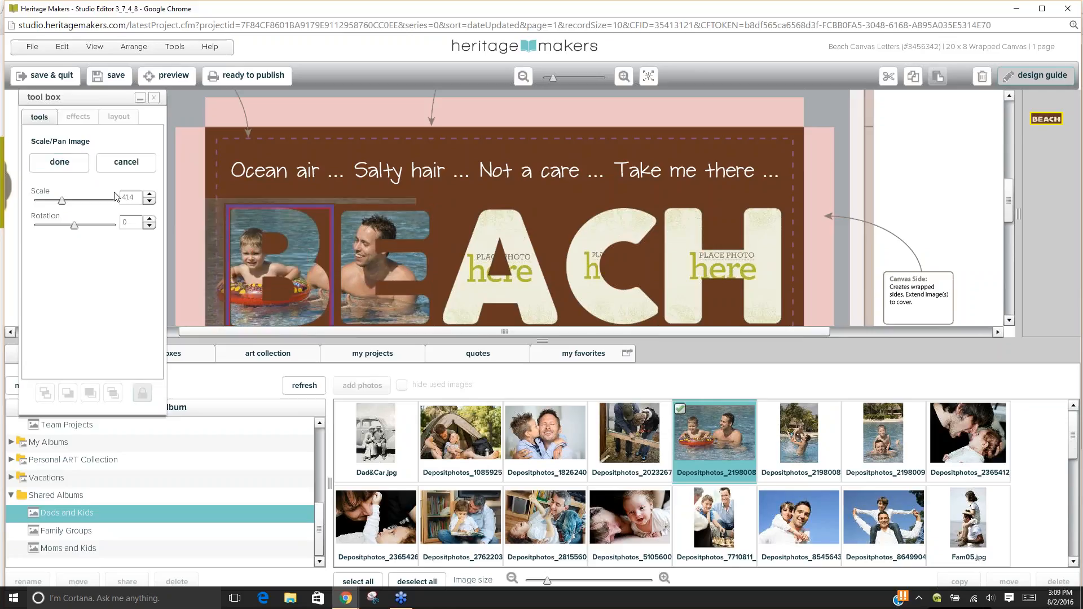
pyautogui.click(150, 194)
pyautogui.click(149, 194)
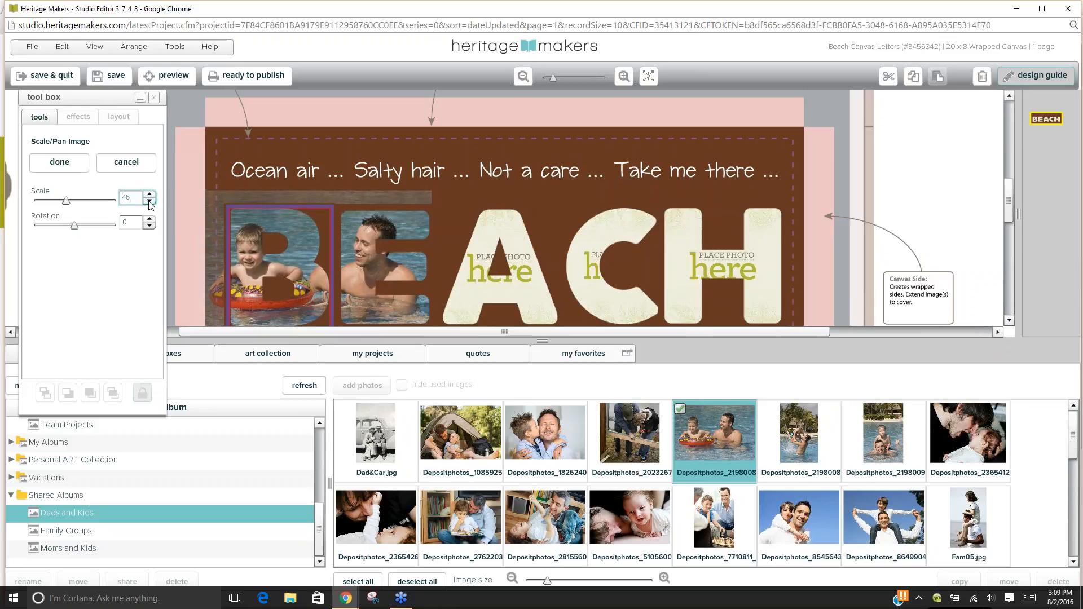
pyautogui.moveTo(276, 260); pyautogui.dragTo(289, 262)
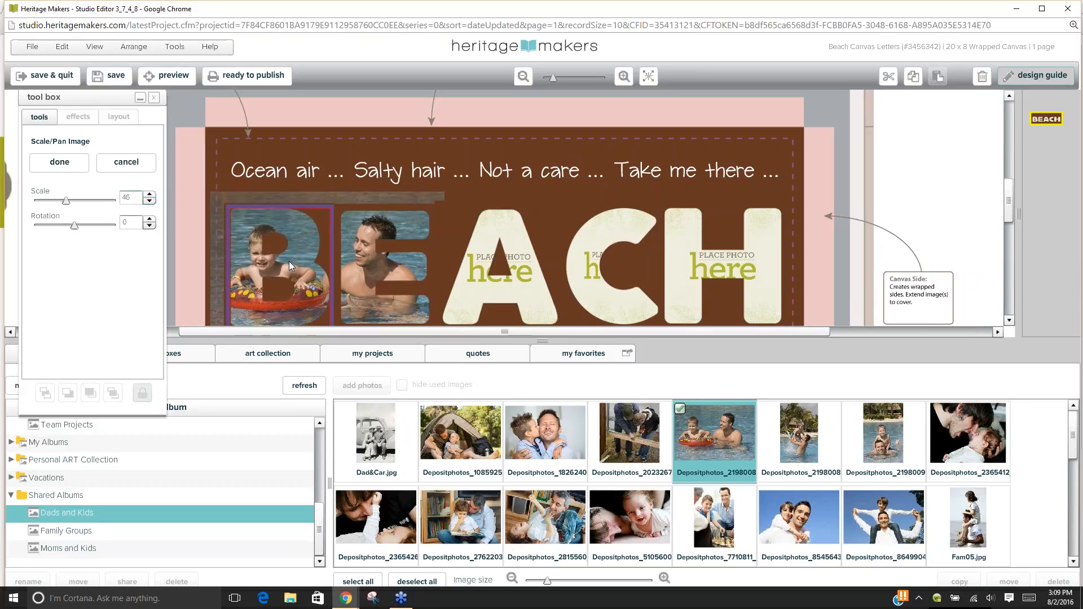
pyautogui.click(59, 163)
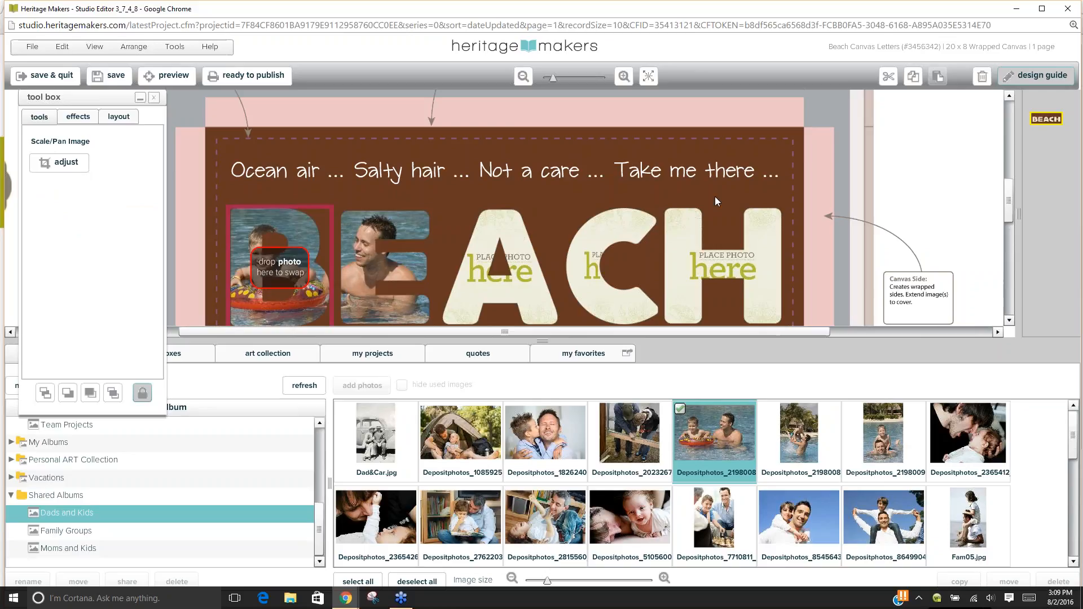
pyautogui.click(883, 217)
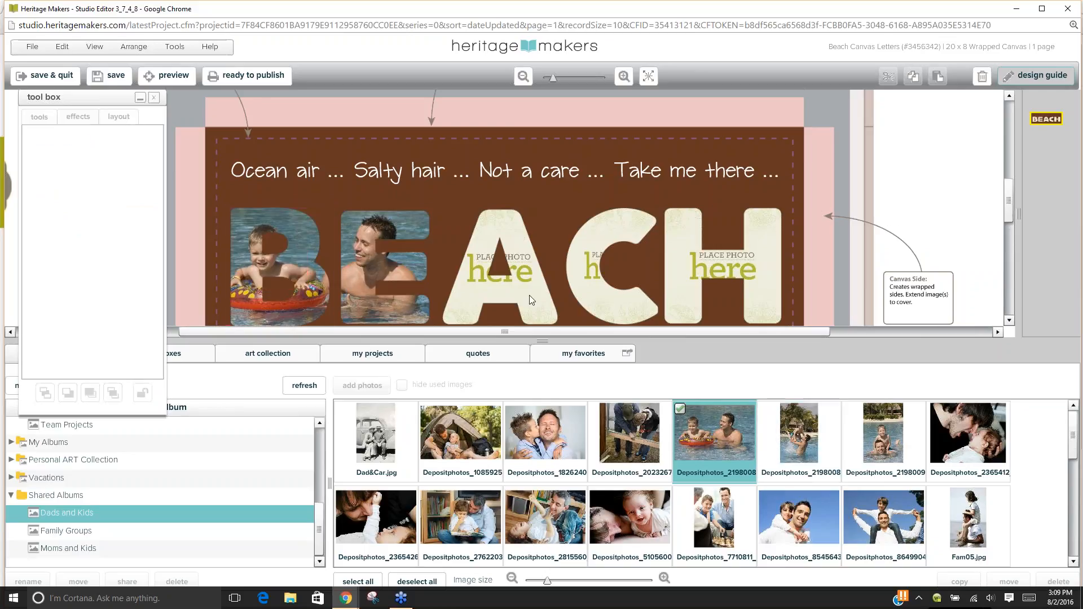
# Try the pool photo of the boy on the man's shoulders in the letter C, scaled to 40.4 and panned onto the pair.
pyautogui.click(603, 300)
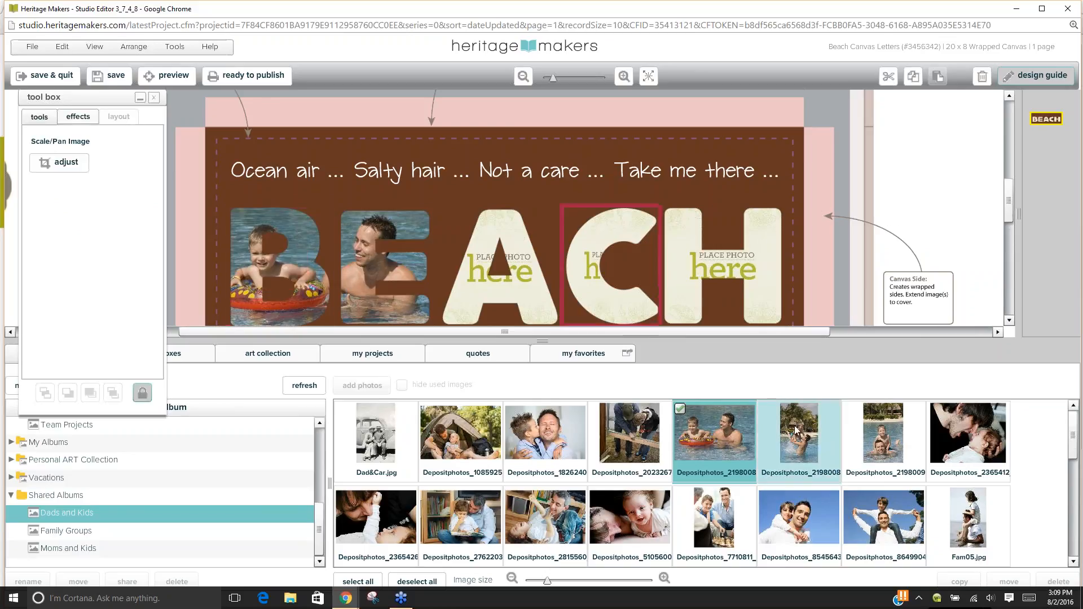
pyautogui.moveTo(799, 434); pyautogui.dragTo(598, 273)
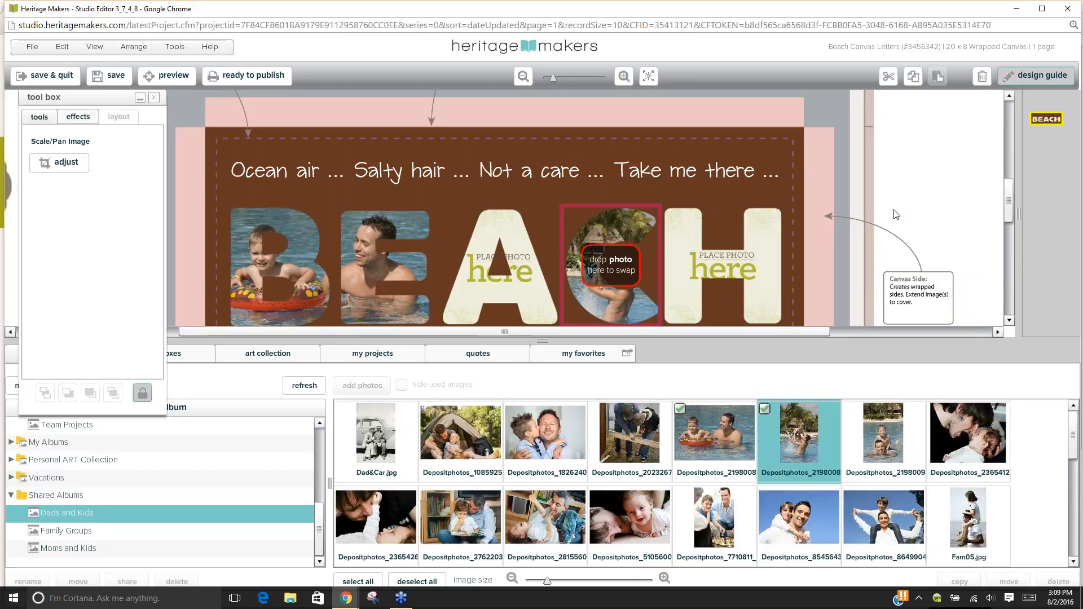
pyautogui.click(60, 163)
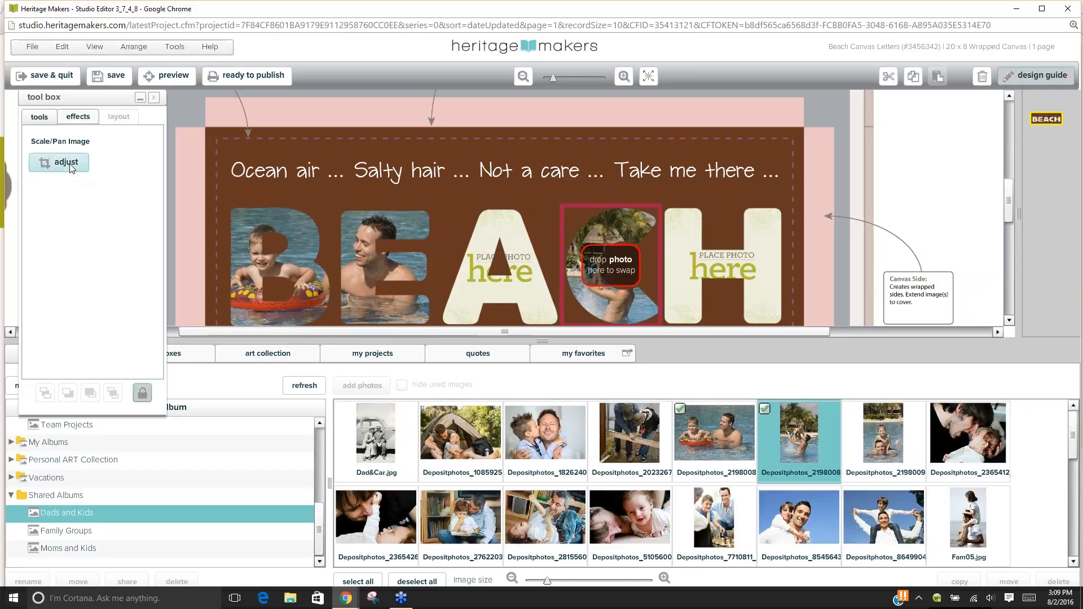
pyautogui.moveTo(605, 296); pyautogui.dragTo(598, 293)
pyautogui.moveTo(52, 202); pyautogui.dragTo(65, 210)
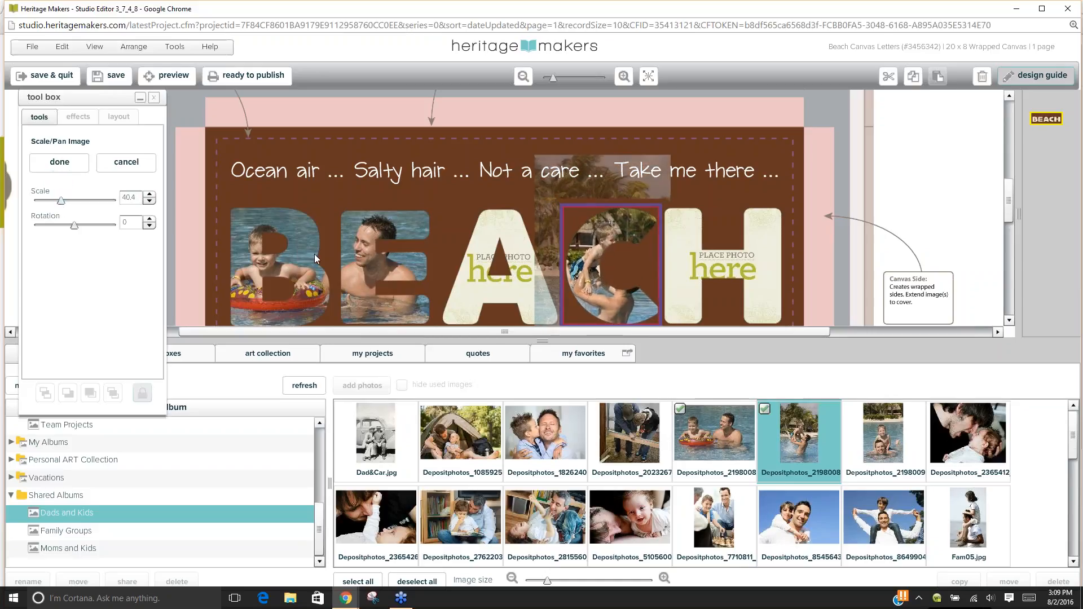
pyautogui.moveTo(589, 289); pyautogui.dragTo(584, 289)
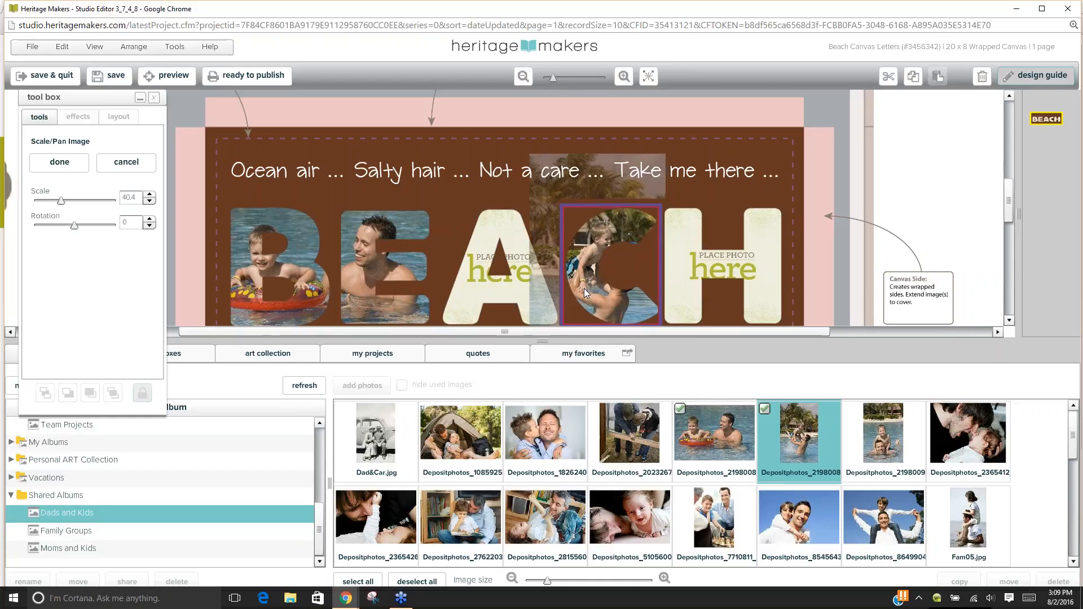
pyautogui.moveTo(585, 288)
pyautogui.mouseDown()
pyautogui.moveTo(650, 290)
pyautogui.moveTo(597, 303)
pyautogui.mouseUp()
pyautogui.click(75, 166)
# Replace the photo in the letter C with the neighbouring upright pool photo, Depositphotos_2198009.
pyautogui.moveTo(890, 452); pyautogui.dragTo(620, 285)
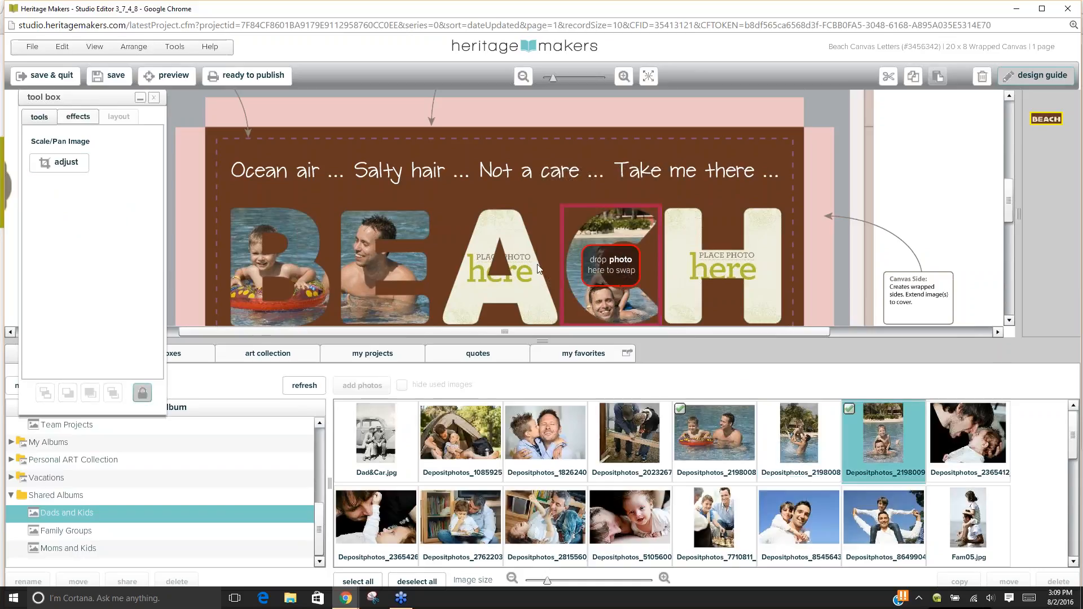
# Scale the photo in the letter C to 25.8, pan it so the boy and man fit the letter, and deselect it.
pyautogui.click(86, 167)
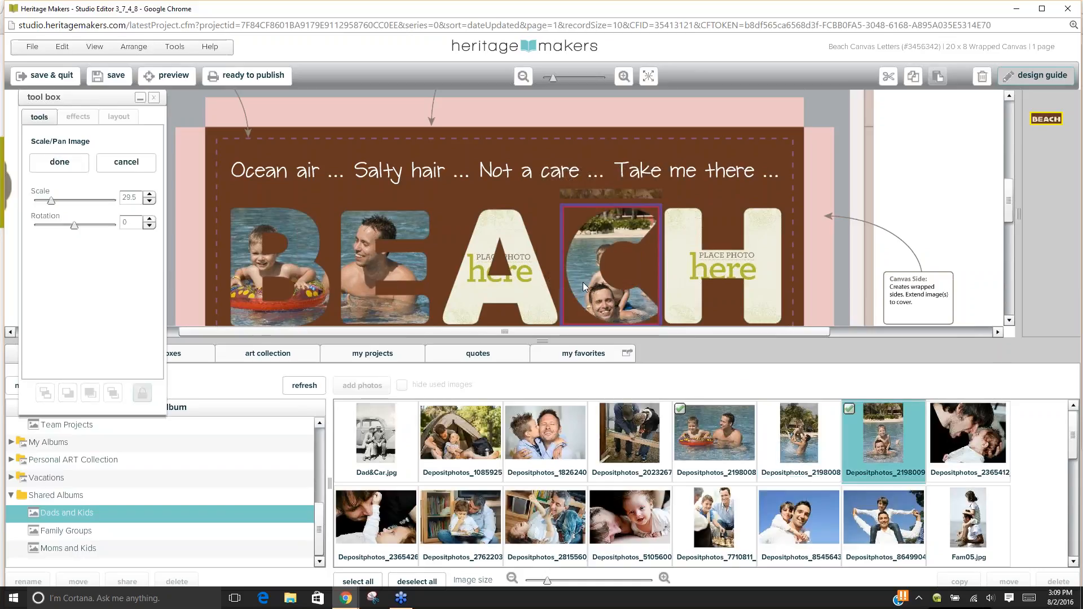
pyautogui.moveTo(51, 201); pyautogui.dragTo(48, 201)
pyautogui.moveTo(591, 272)
pyautogui.mouseDown()
pyautogui.moveTo(581, 269)
pyautogui.moveTo(611, 272)
pyautogui.mouseUp()
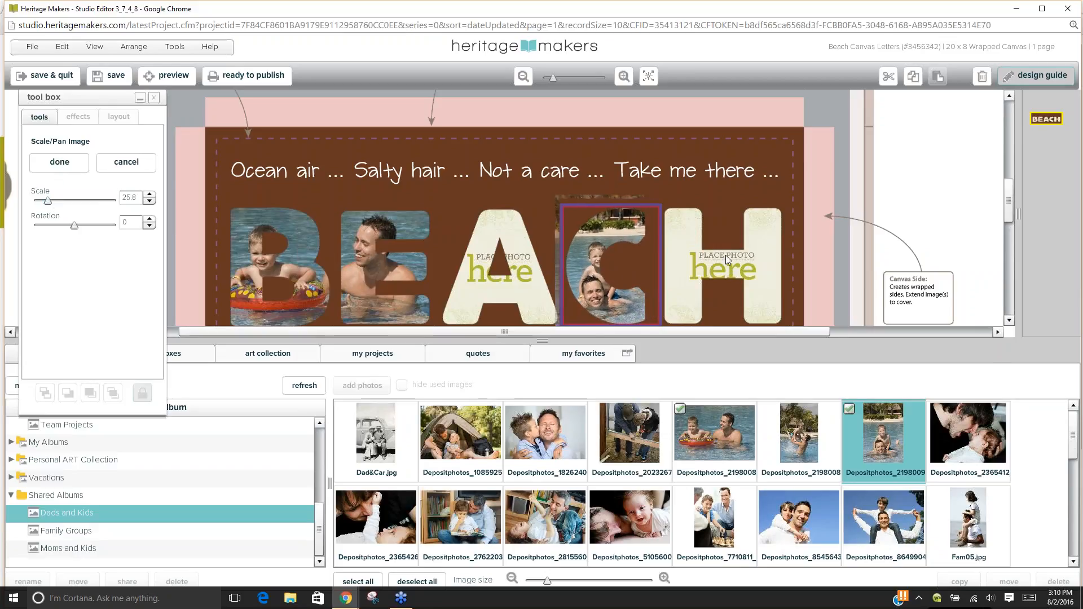
pyautogui.click(884, 250)
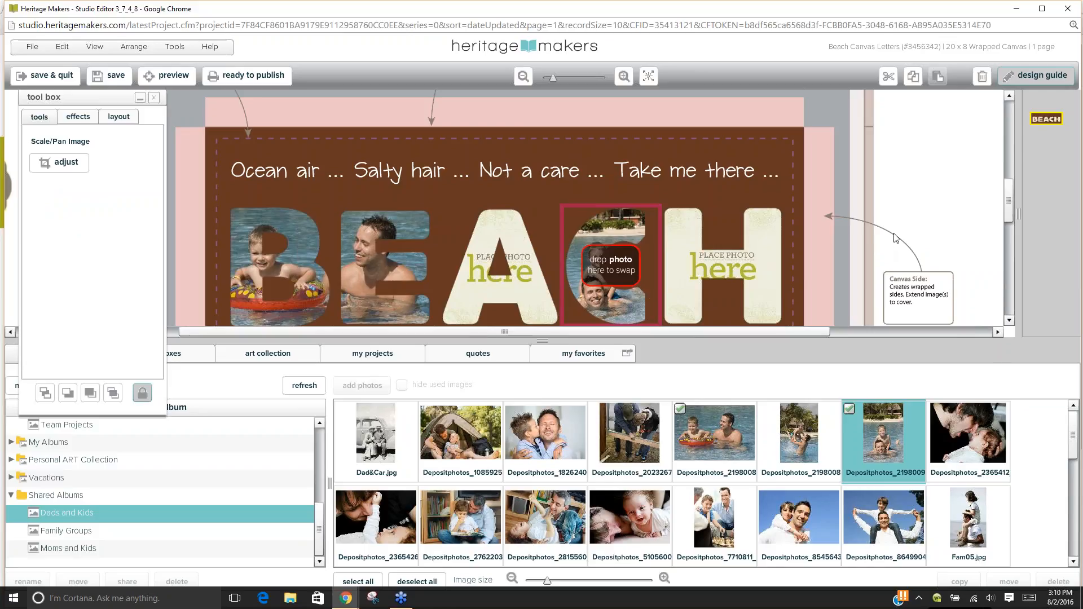
pyautogui.click(898, 209)
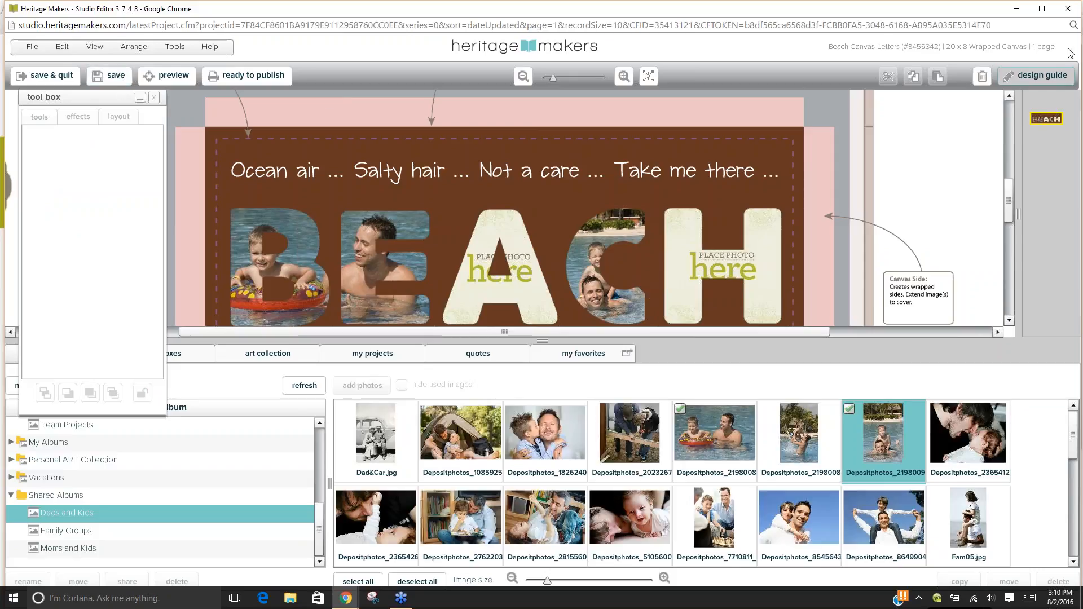
# Close the Beach Canvas Letters editor and open the in-progress Vacation Photo Collage project for editing, dismissing the introduction.
pyautogui.click(1067, 10)
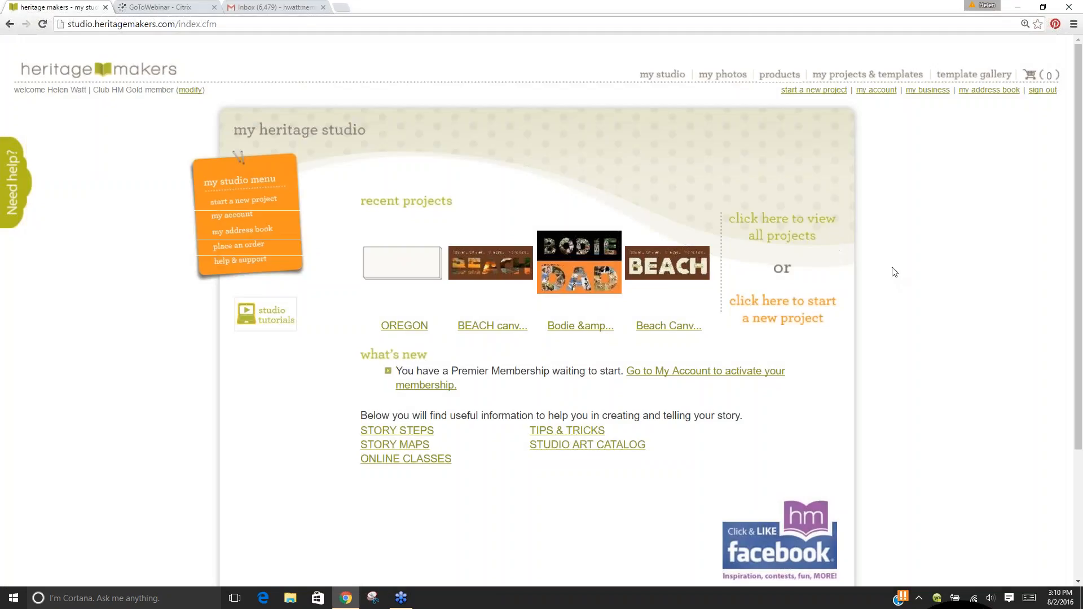
pyautogui.click(869, 74)
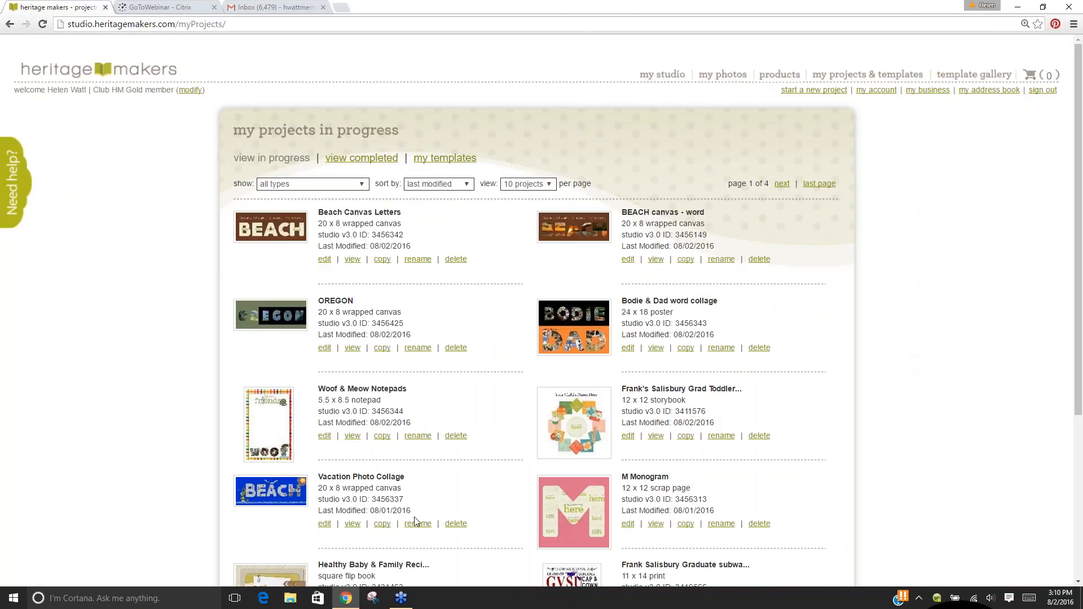
pyautogui.click(324, 524)
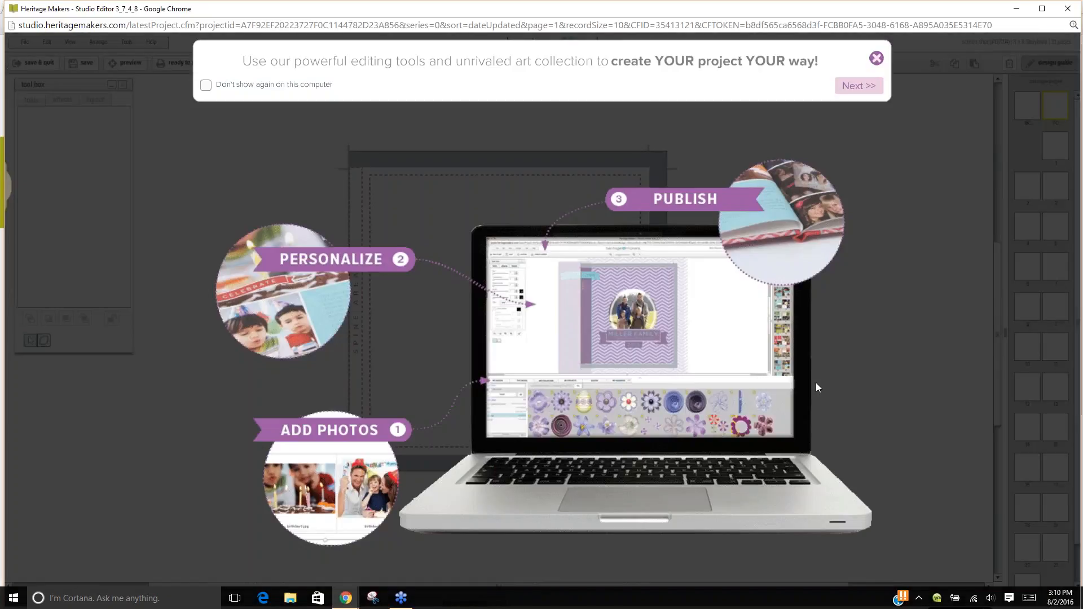
pyautogui.click(877, 59)
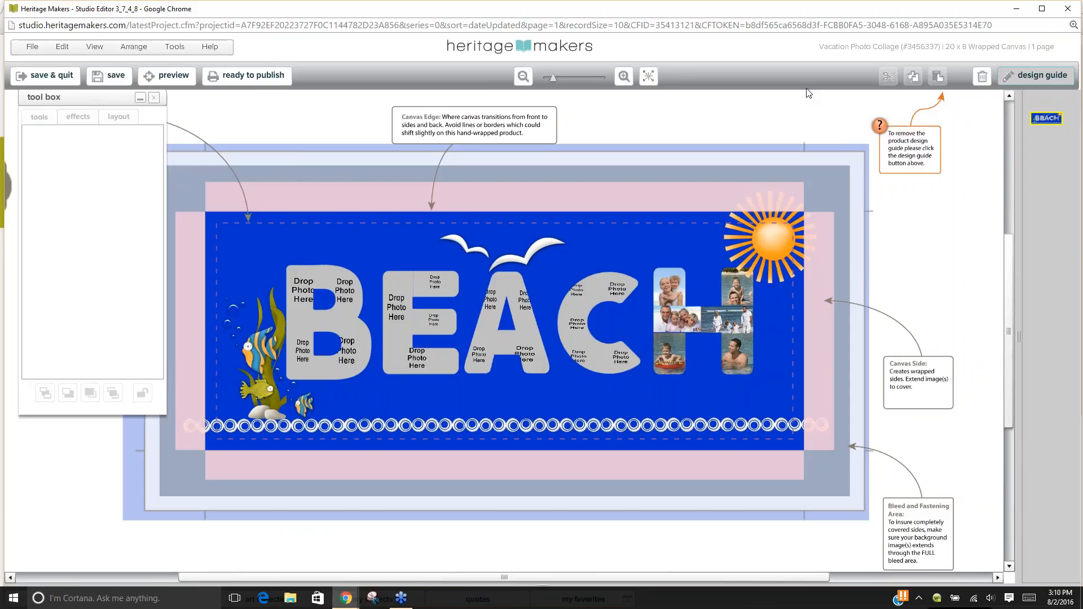
# Examine the individual photo slots that make up the letter C, one after another.
pyautogui.click(620, 79)
pyautogui.click(621, 79)
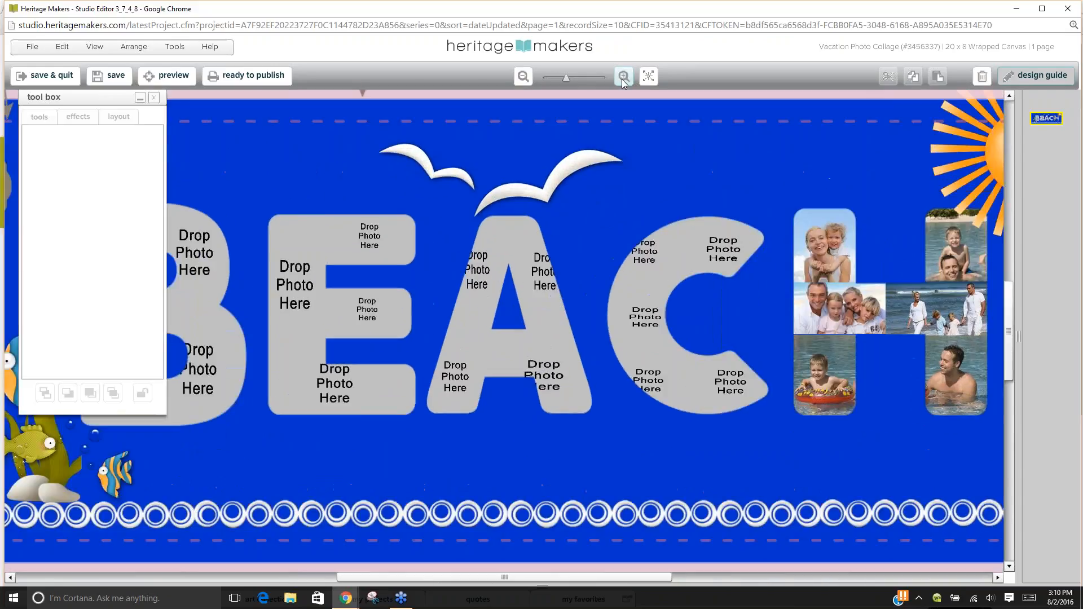
pyautogui.click(817, 232)
pyautogui.click(734, 247)
pyautogui.click(651, 265)
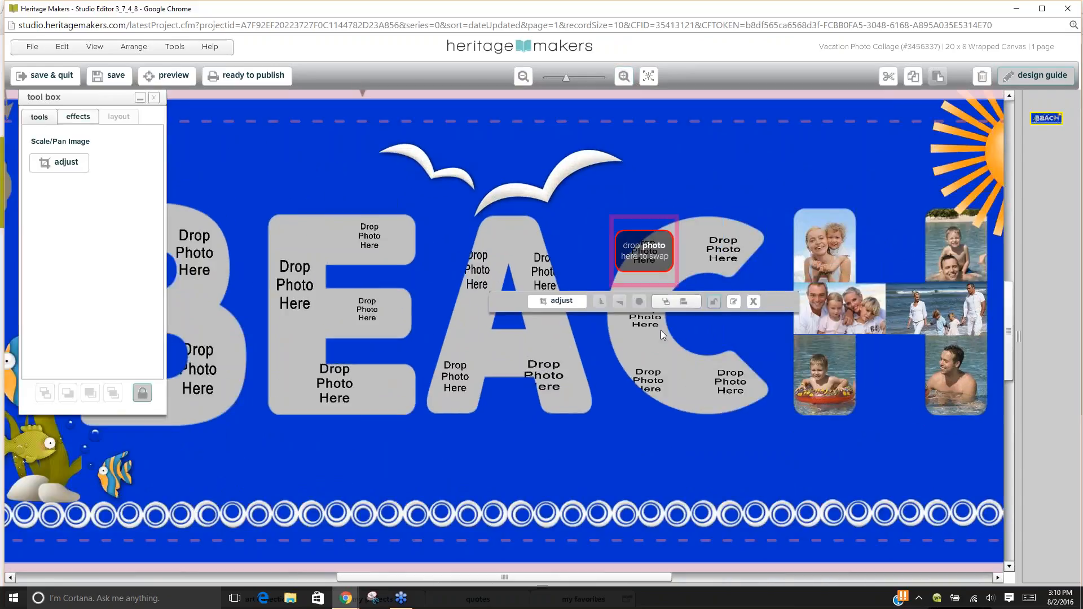
pyautogui.click(641, 333)
pyautogui.click(662, 384)
pyautogui.click(733, 395)
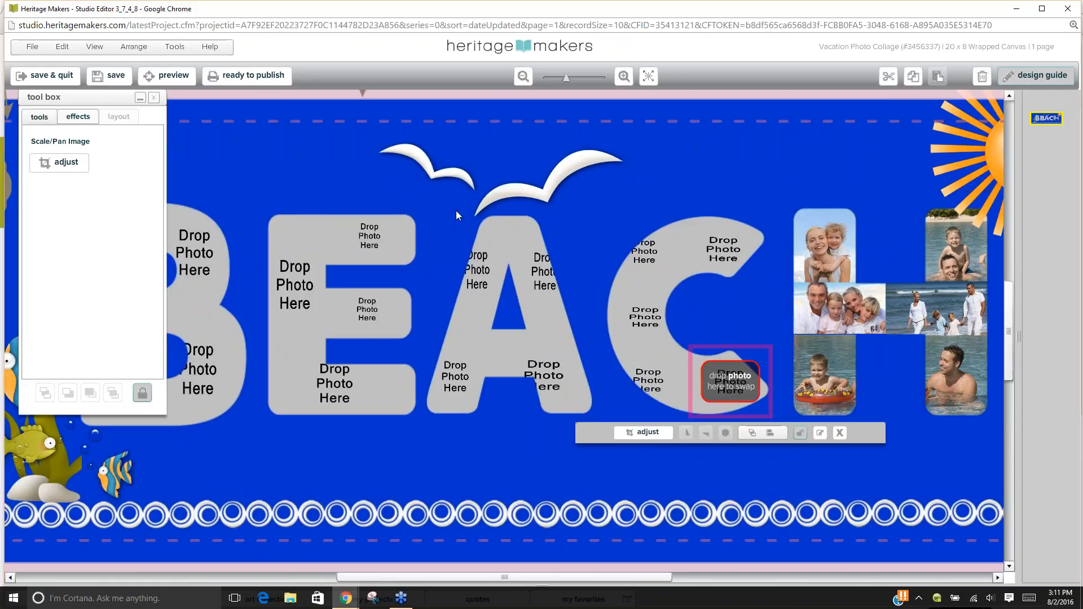
# Show the photo library and display the Moms and Kids album from the shared albums.
pyautogui.click(1042, 9)
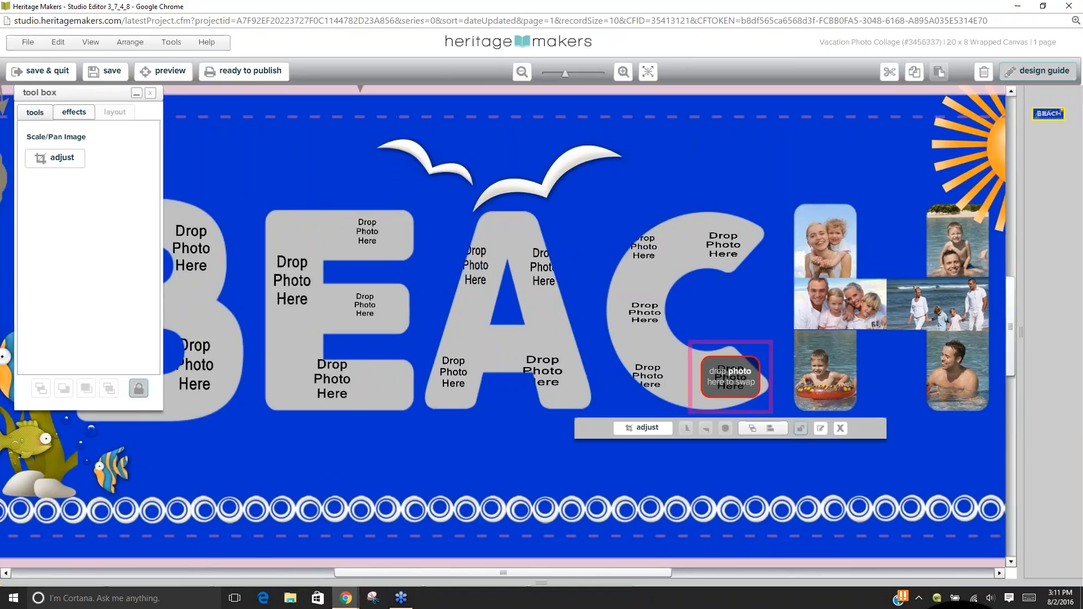
pyautogui.click(1043, 7)
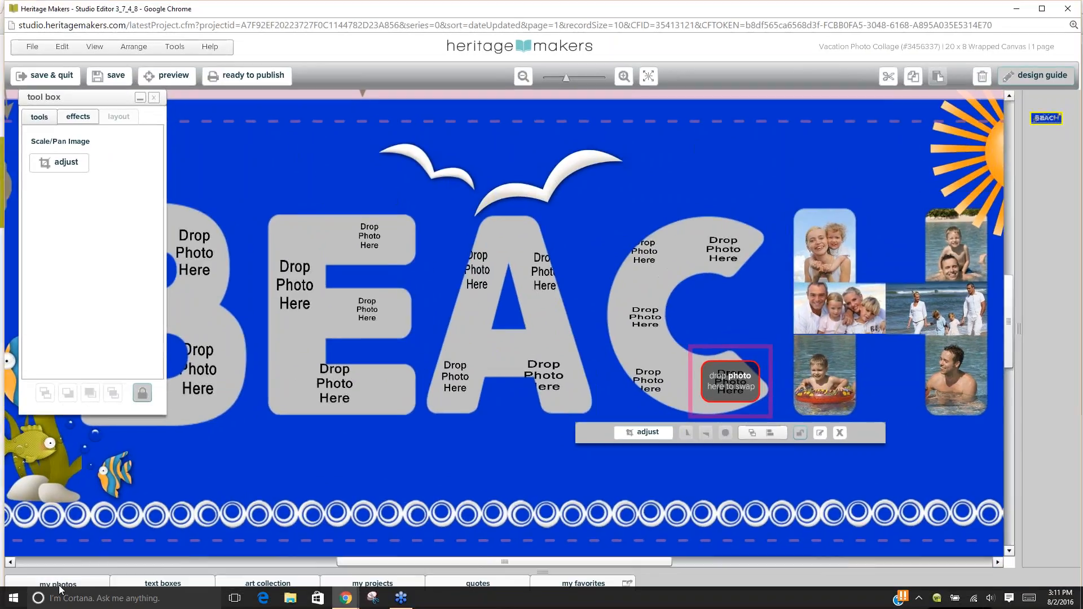
pyautogui.click(60, 587)
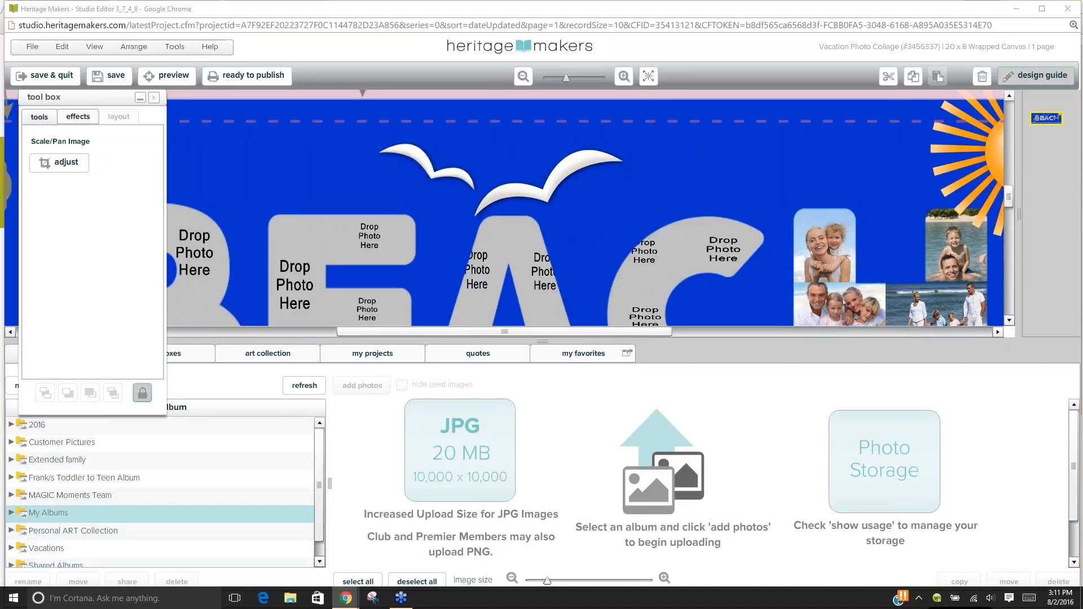
pyautogui.scroll(-1, 319, 523)
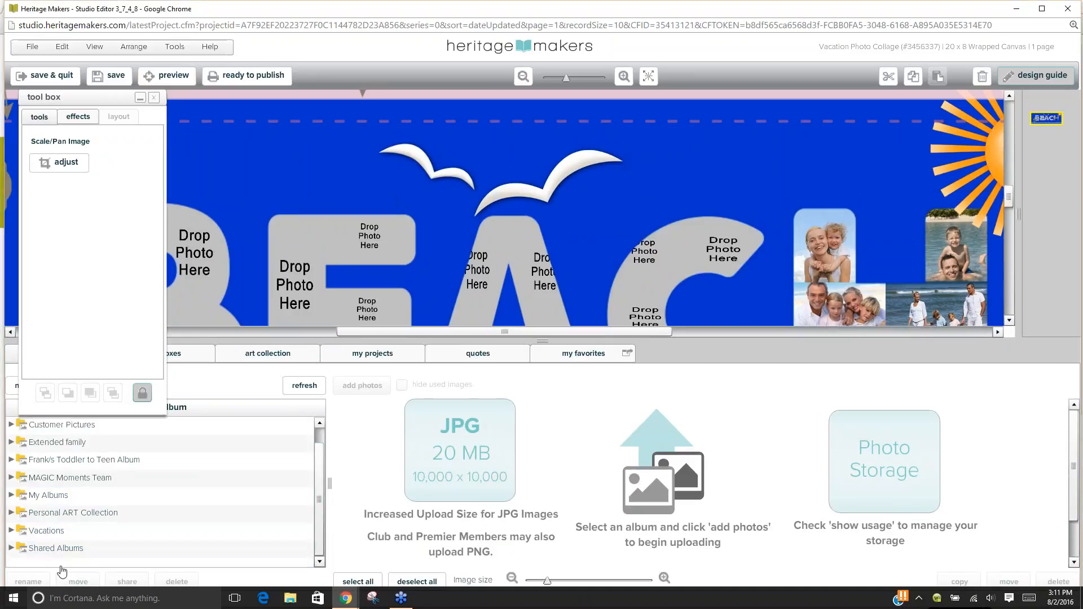
pyautogui.click(11, 549)
pyautogui.scroll(-2, 324, 557)
pyautogui.scroll(-1, 324, 557)
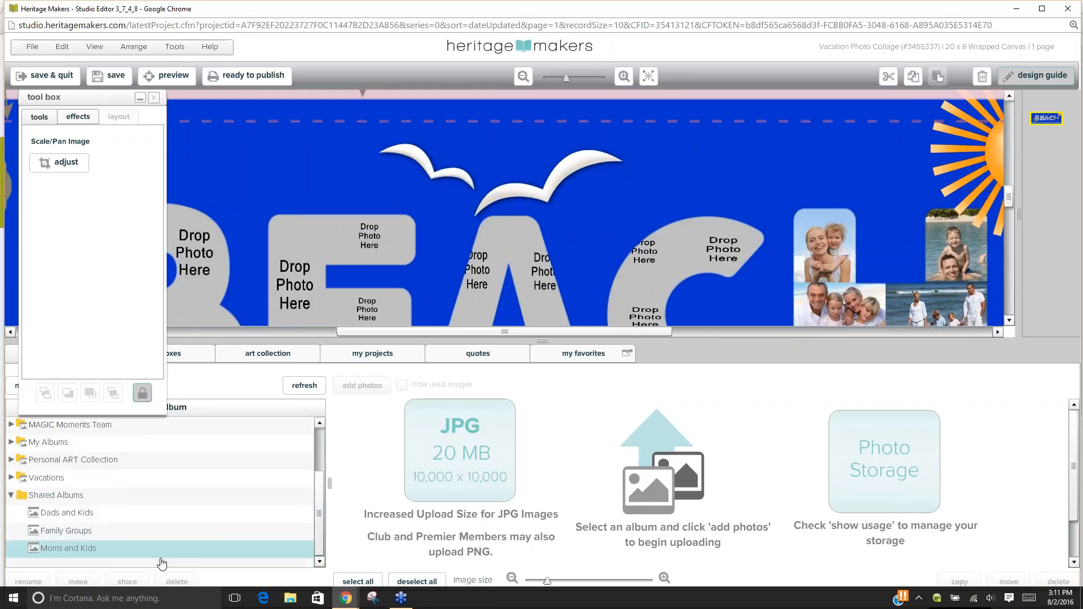
pyautogui.click(80, 546)
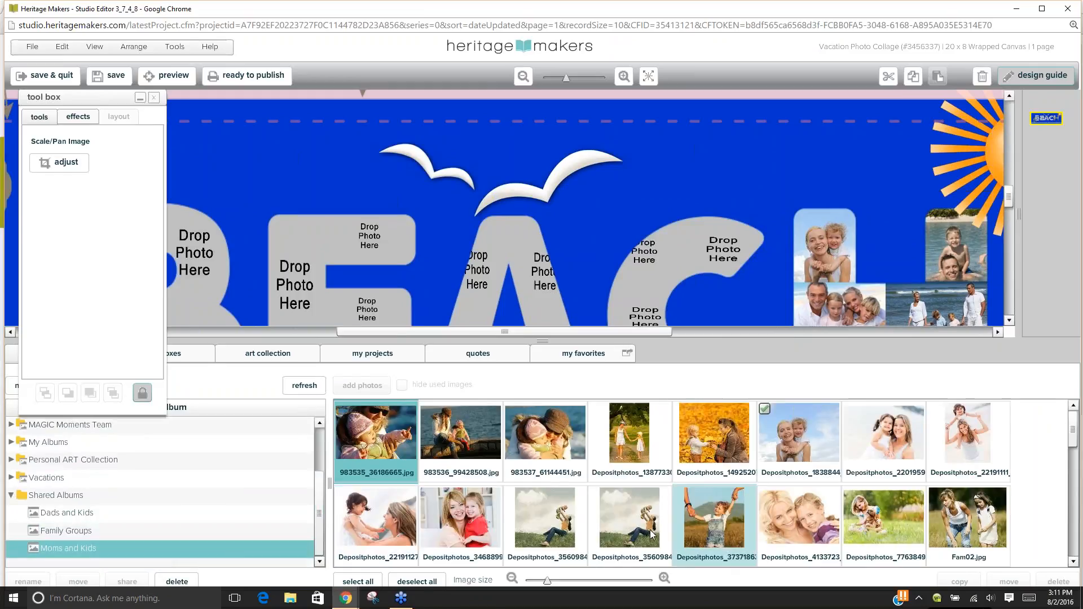
# Place the photo Fam09.jpg in the tall upright slot of the letter E.
pyautogui.click(1074, 563)
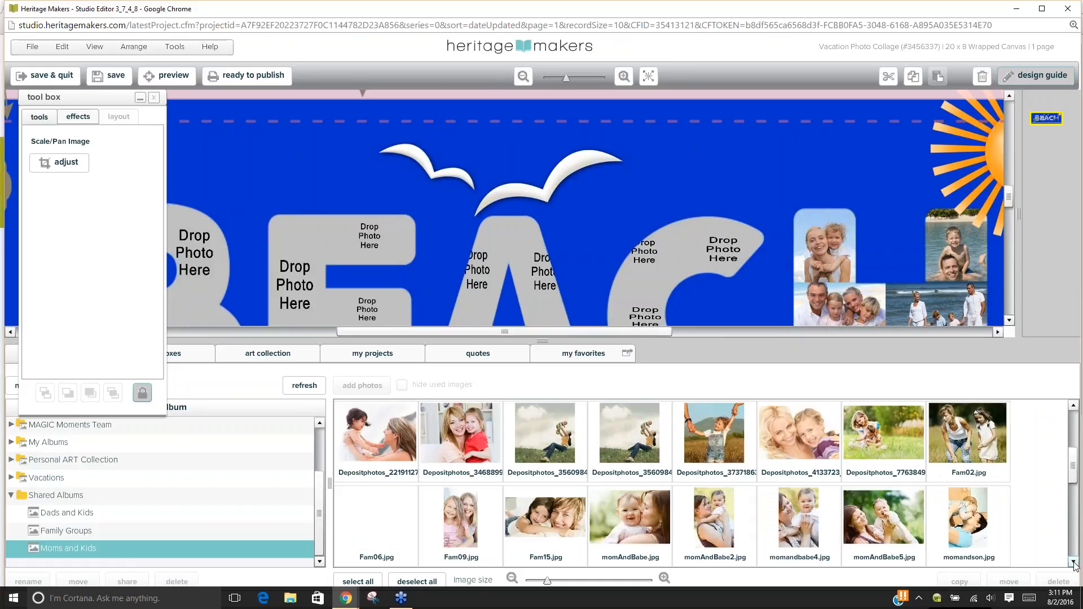
pyautogui.click(1074, 562)
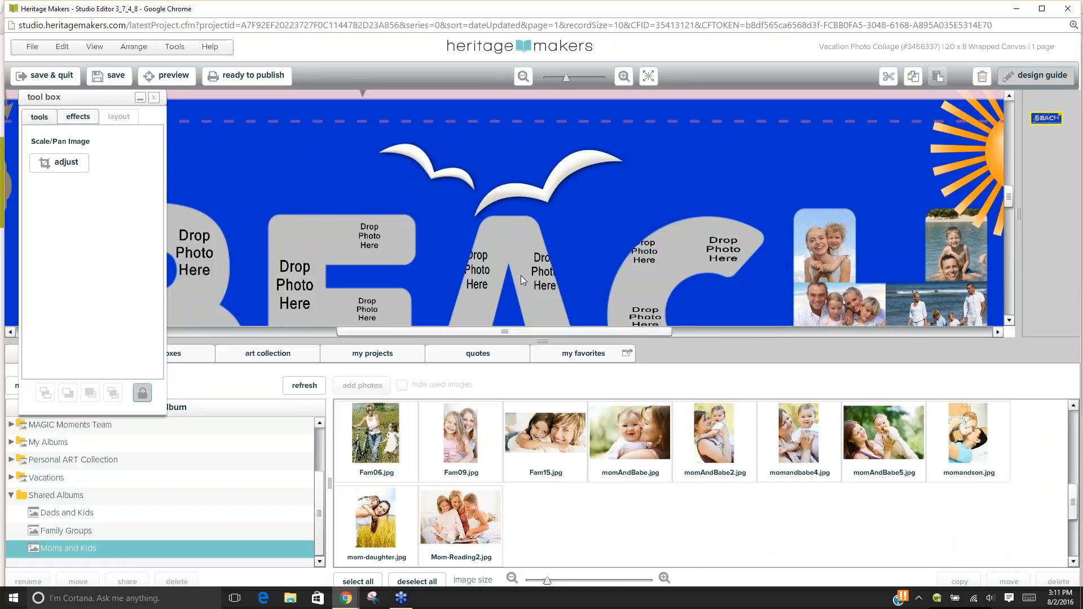
pyautogui.click(286, 283)
pyautogui.click(471, 441)
pyautogui.moveTo(471, 441); pyautogui.dragTo(307, 293)
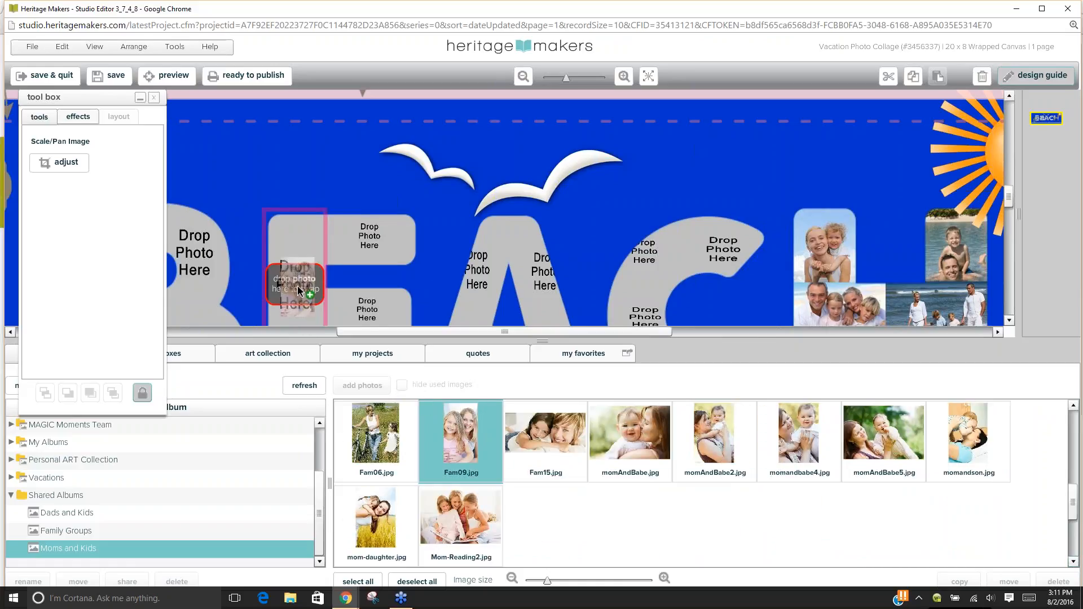
# Reduce the new photo in the letter E to its minimum scale and finish the adjustment.
pyautogui.click(62, 163)
pyautogui.click(149, 202)
pyautogui.click(149, 201)
pyautogui.click(149, 201)
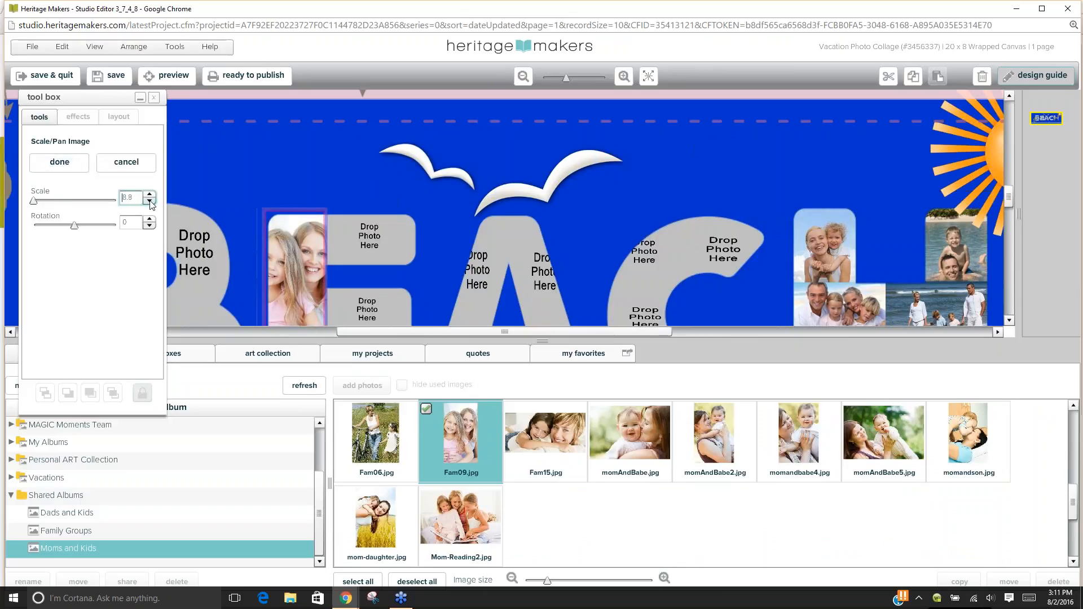
pyautogui.click(357, 184)
pyautogui.click(474, 226)
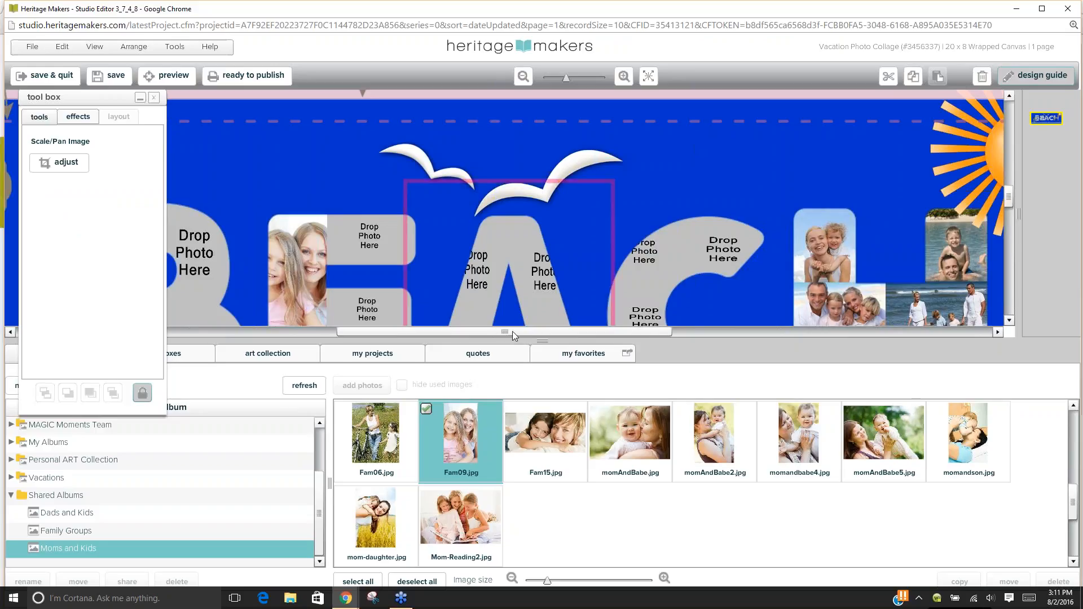
# Collapse the photo library, save the Vacation Photo Collage and close its editor.
pyautogui.click(543, 340)
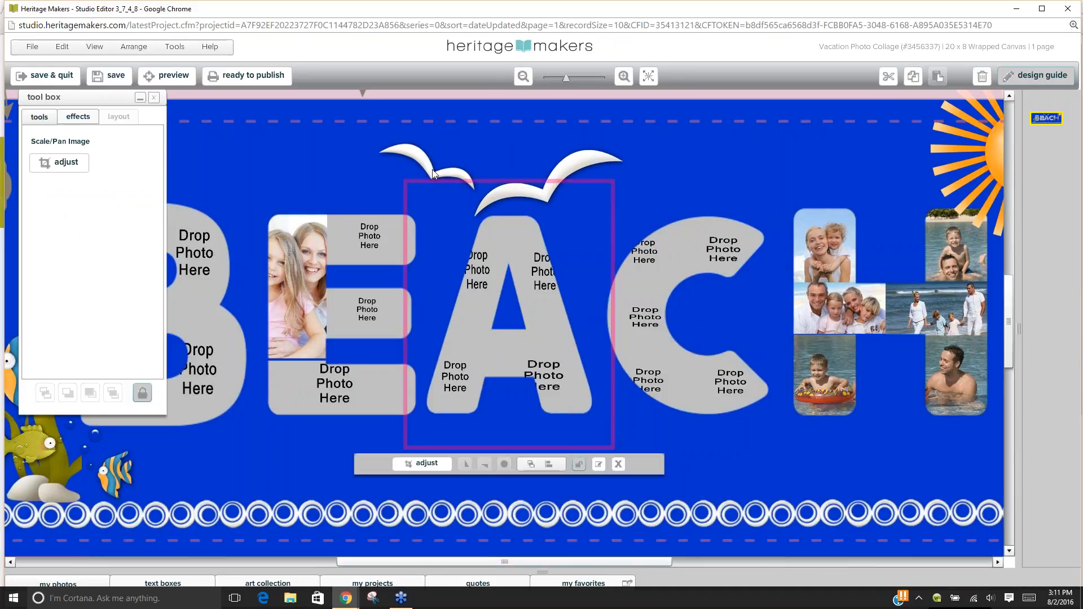
pyautogui.click(113, 75)
pyautogui.click(1068, 9)
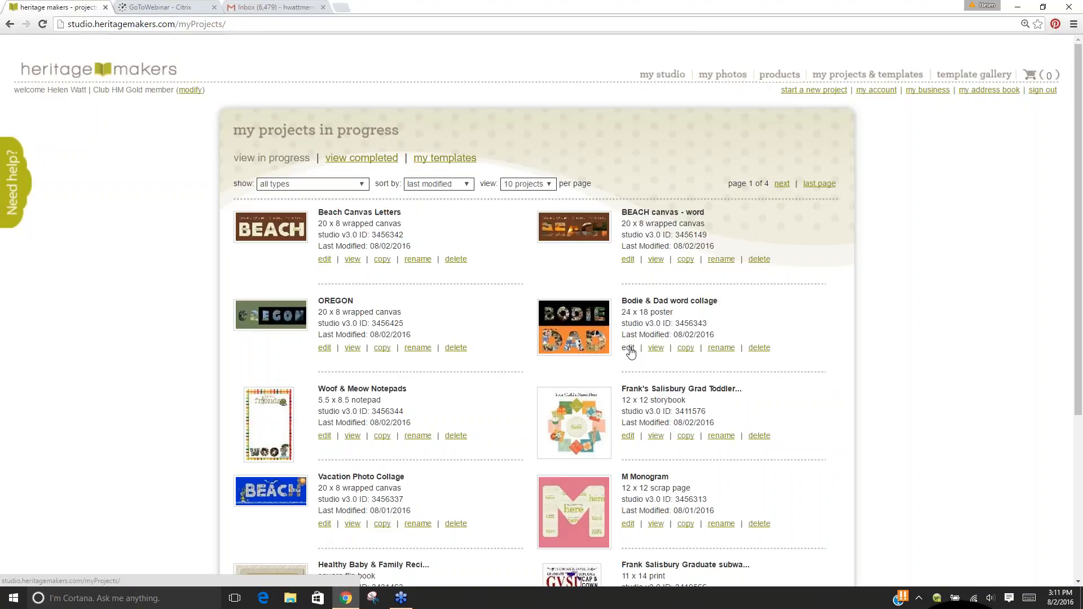
# Open the Bodie & Dad word collage project for editing, dismiss the introduction and fit the editor window to the screen.
pyautogui.click(630, 350)
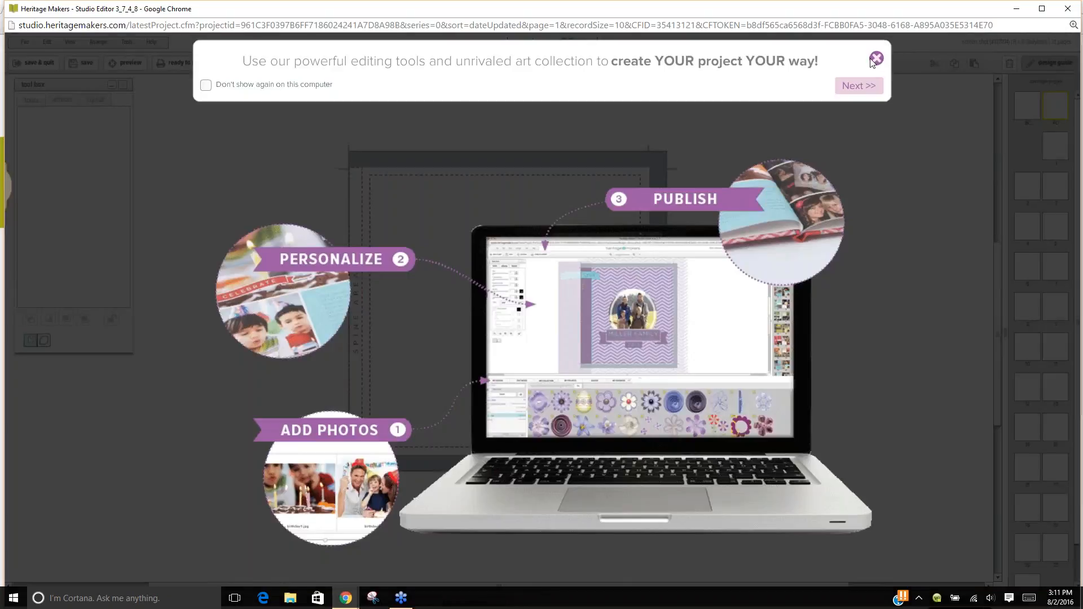
pyautogui.click(875, 56)
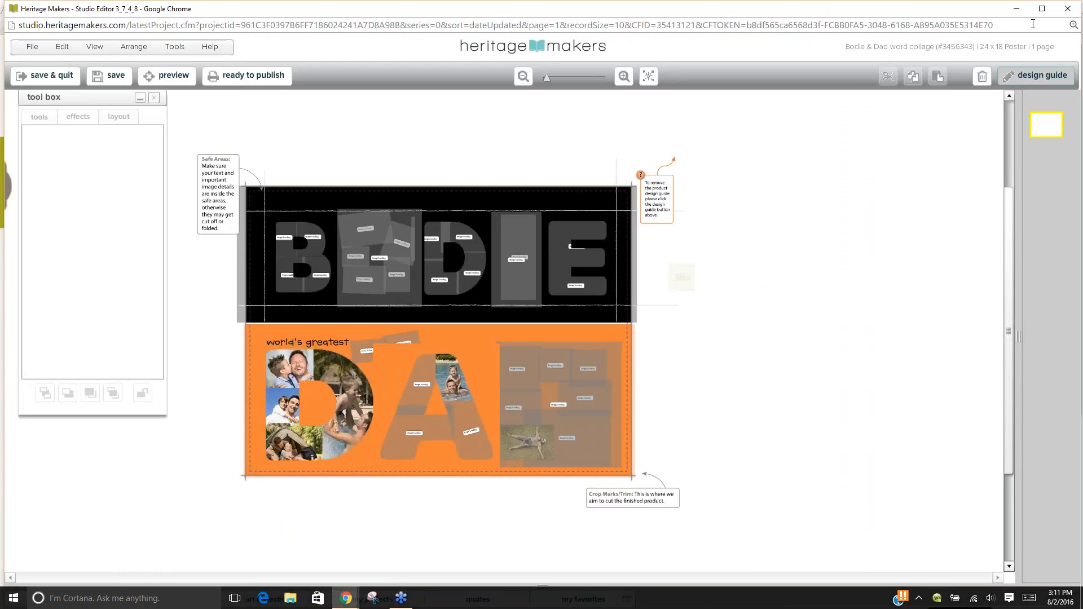
pyautogui.click(1043, 11)
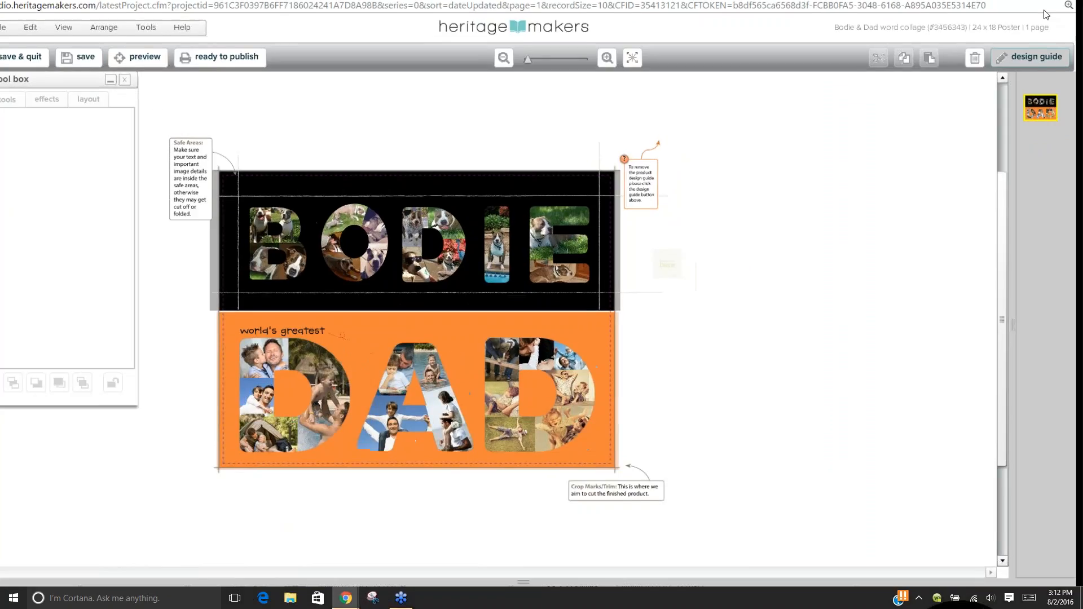
pyautogui.click(1044, 8)
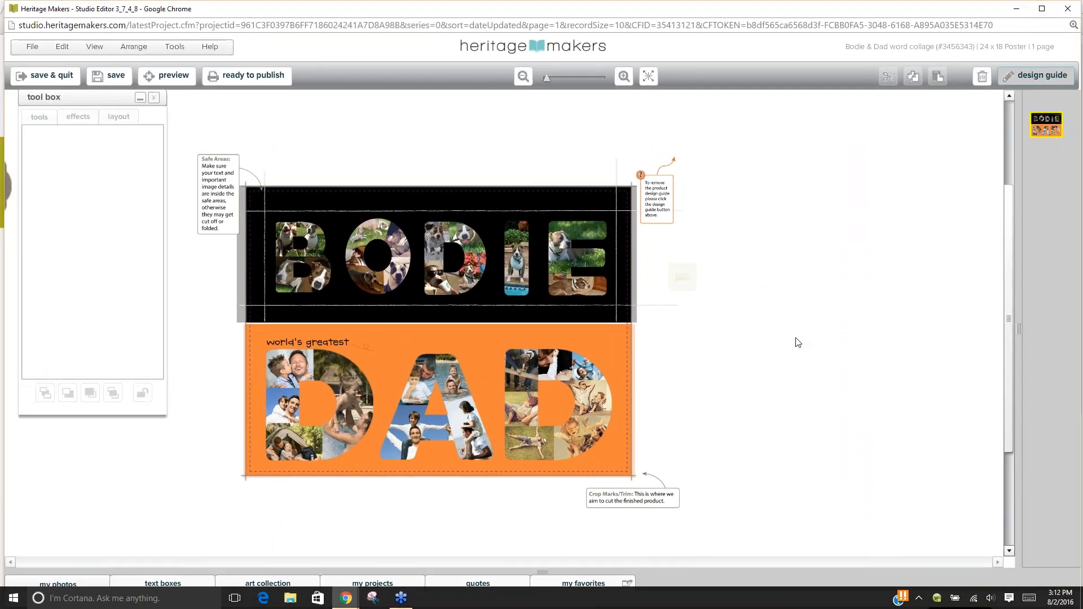
# Hide the product design guide and display the ruler grid in red over the poster.
pyautogui.click(1047, 79)
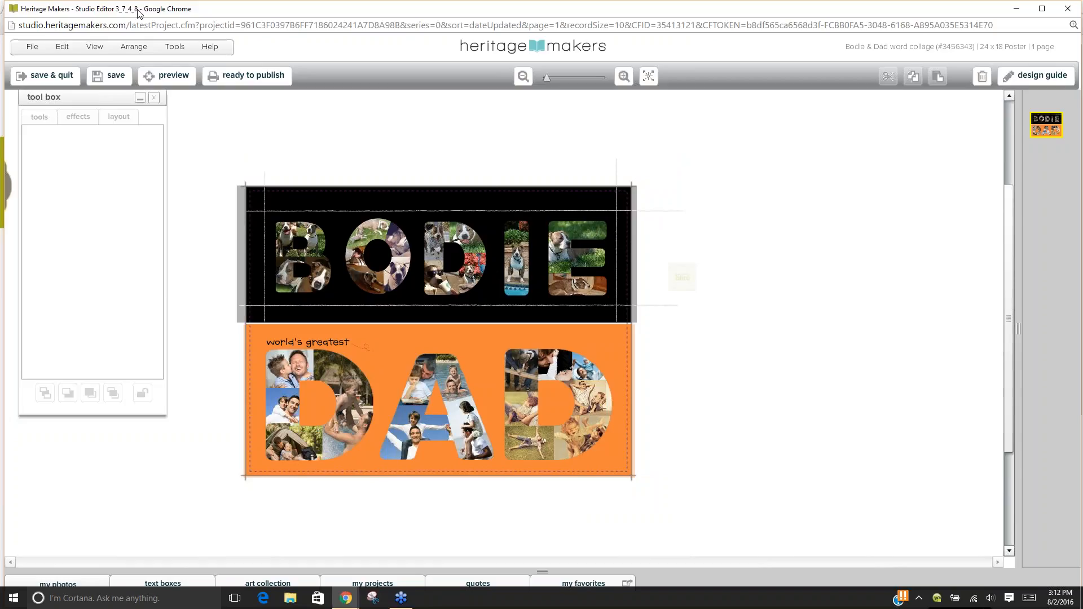
pyautogui.click(91, 48)
pyautogui.moveTo(128, 125)
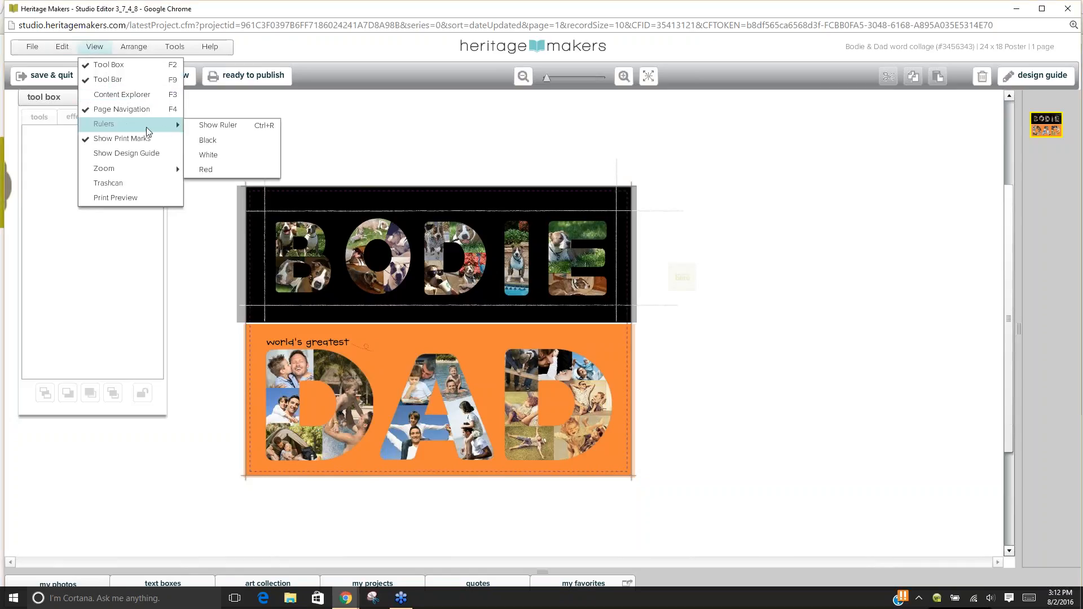
pyautogui.click(215, 171)
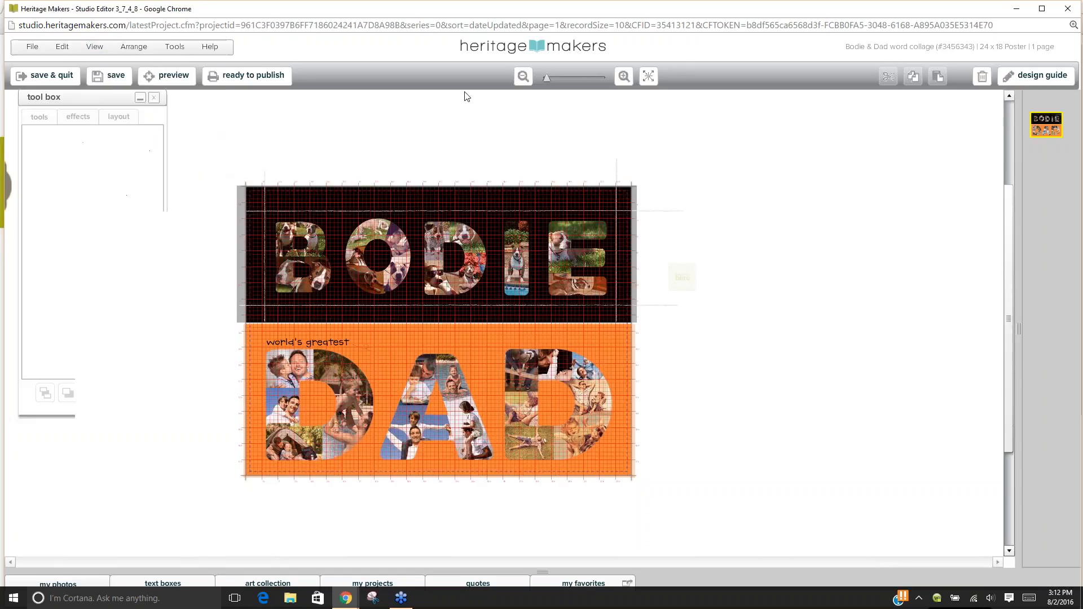
# Minimize the tool box and view the BODIE and DAD letters against the grid, close up and as a whole.
pyautogui.click(624, 77)
pyautogui.click(624, 77)
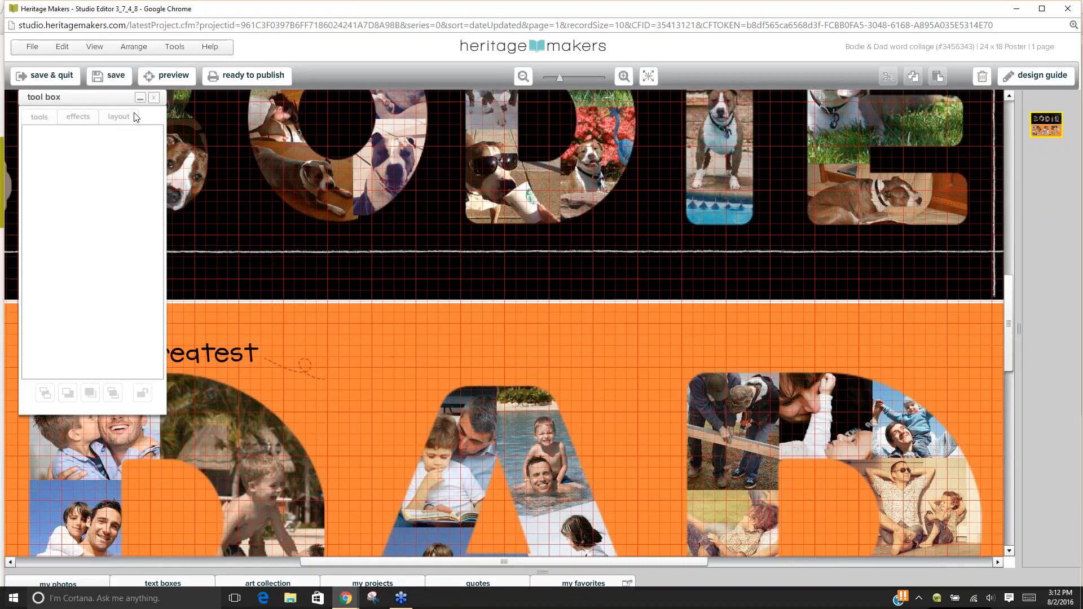
pyautogui.click(142, 97)
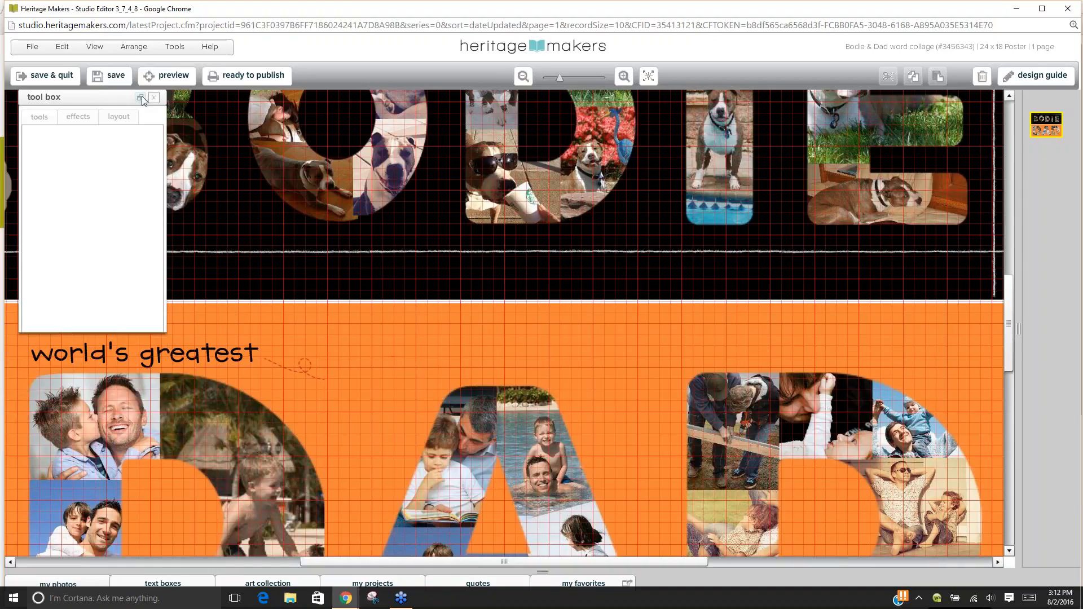
pyautogui.click(523, 76)
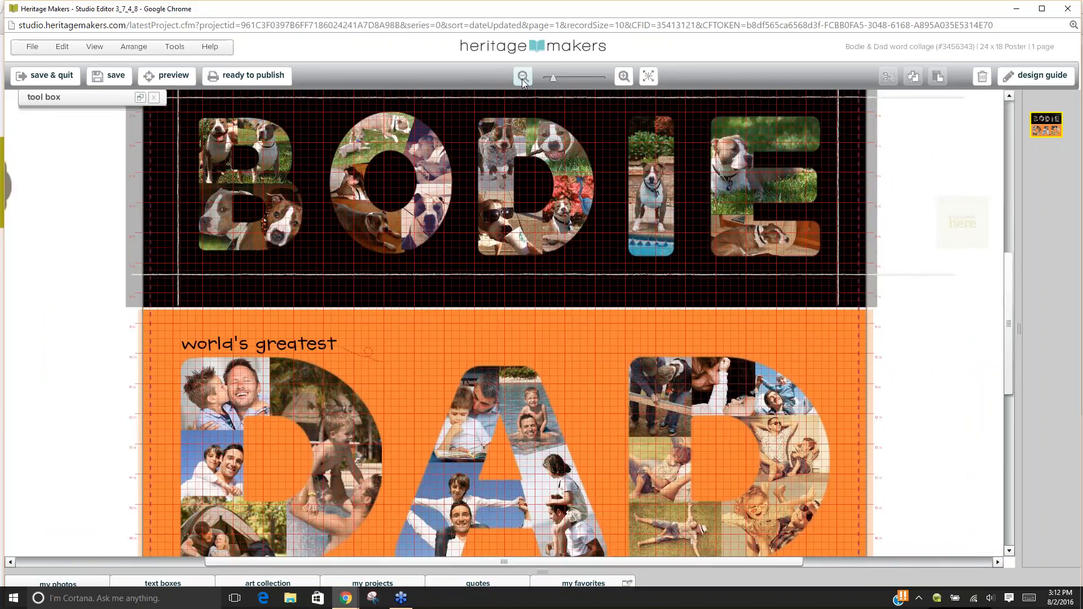
pyautogui.click(523, 76)
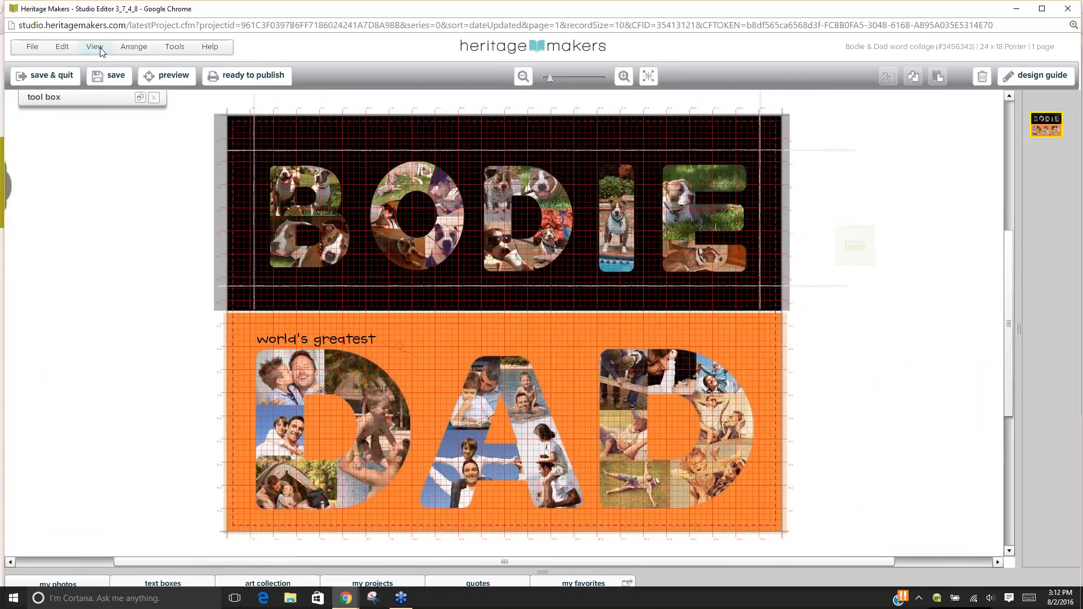
# Hide the ruler grid over the poster and close the Bodie & Dad word collage editor.
pyautogui.click(99, 49)
pyautogui.moveTo(170, 124)
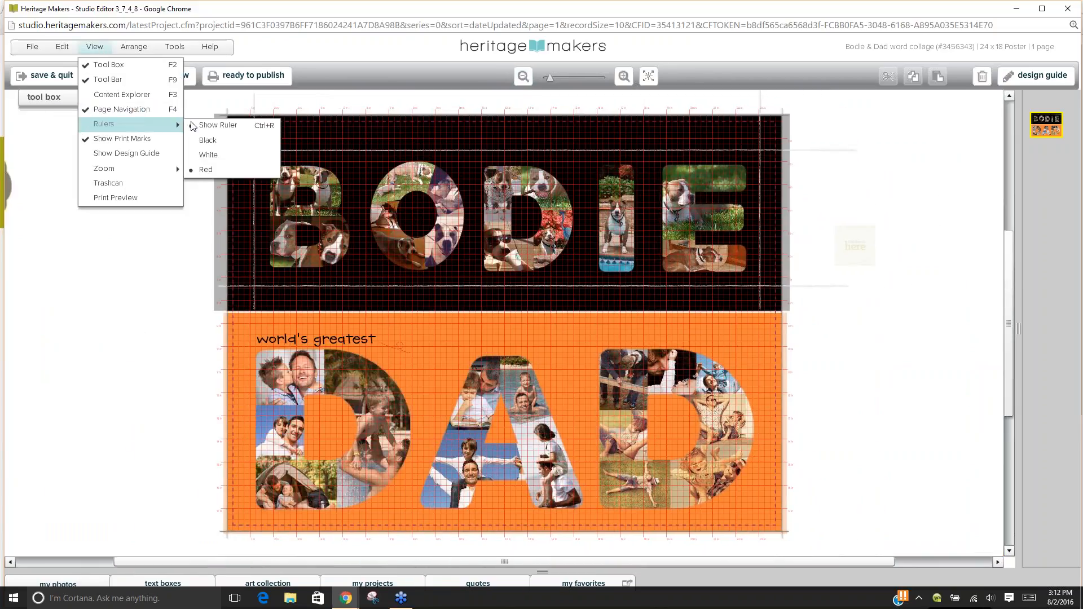
pyautogui.click(214, 124)
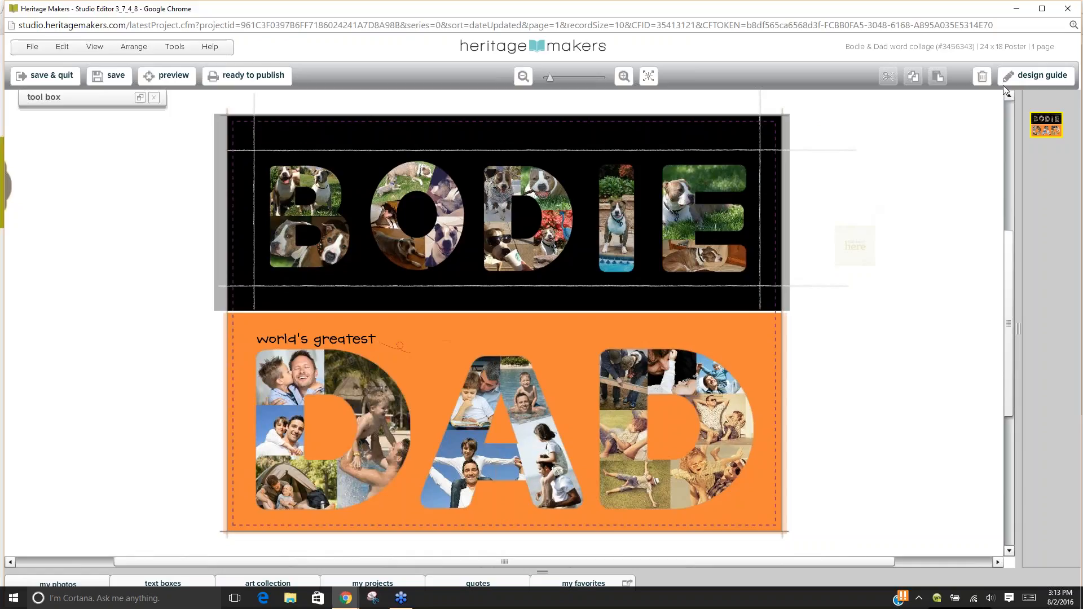
pyautogui.click(1064, 11)
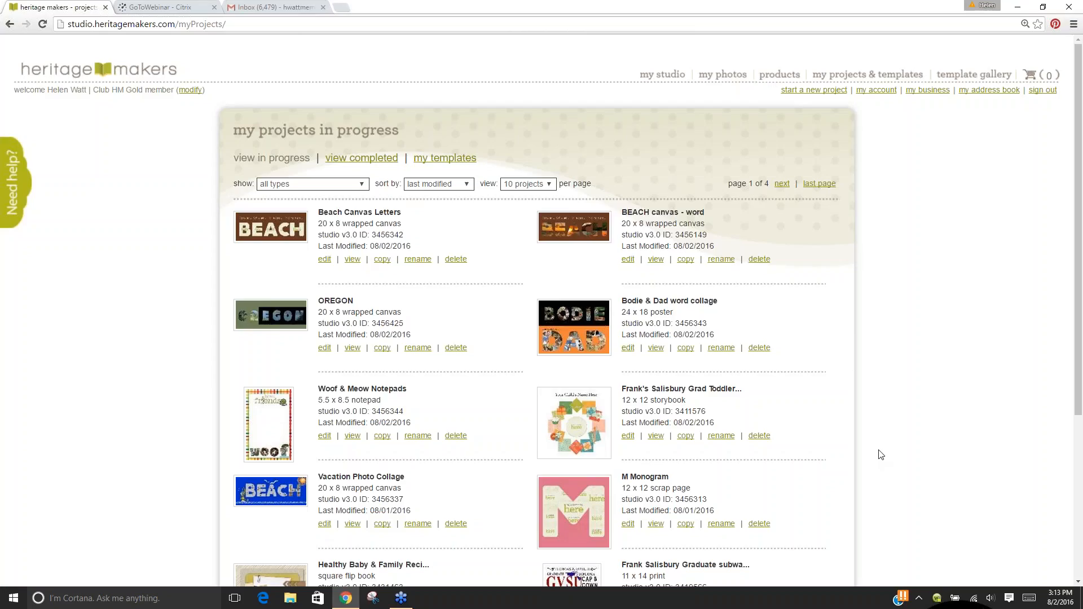
# Open the M Monogram project for editing, dismiss the introduction and display page 1.
pyautogui.scroll(-2, 879, 453)
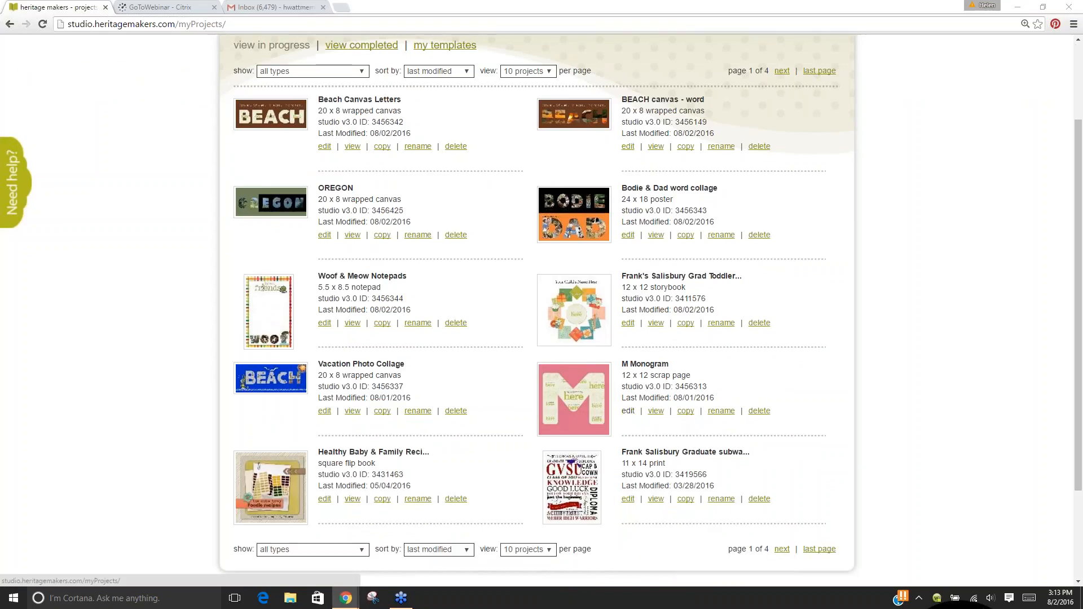
pyautogui.click(628, 411)
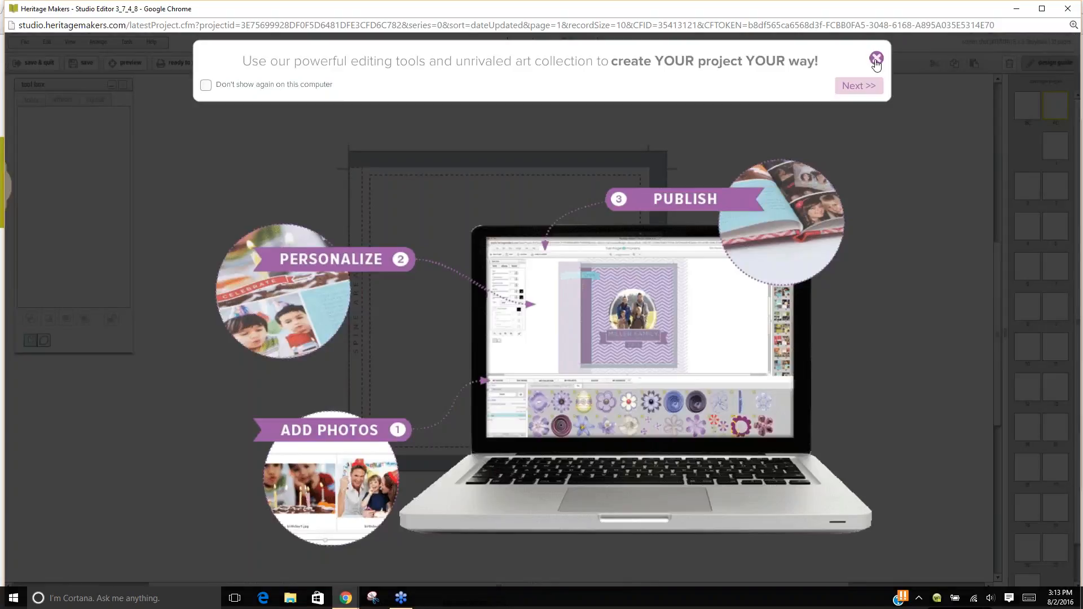
pyautogui.click(877, 58)
pyautogui.click(1047, 126)
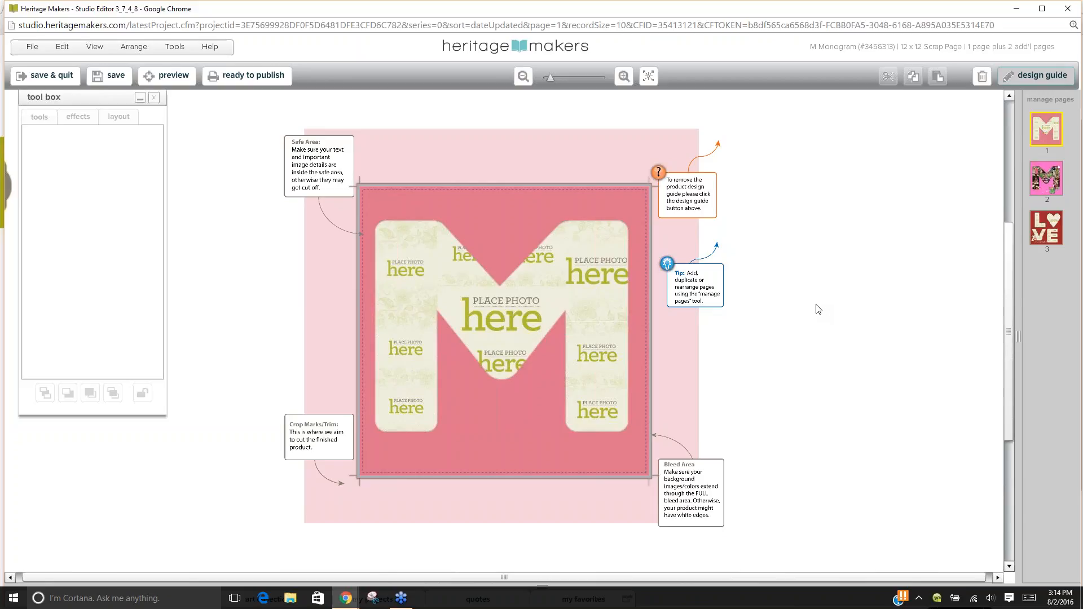
# Hide the product design guide and enlarge the blank M on page 1.
pyautogui.click(1037, 77)
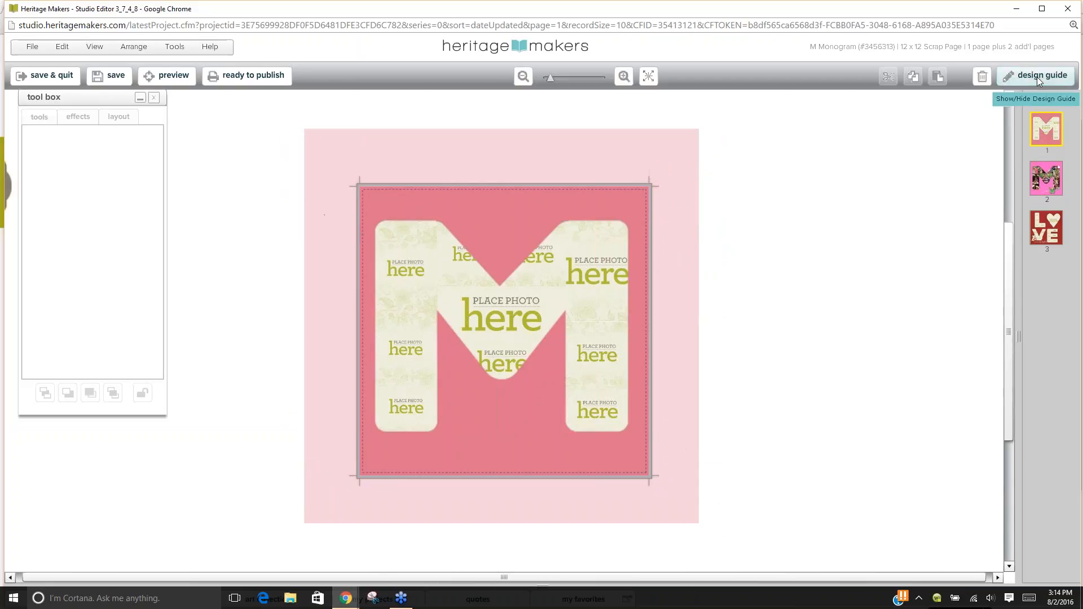
pyautogui.click(624, 76)
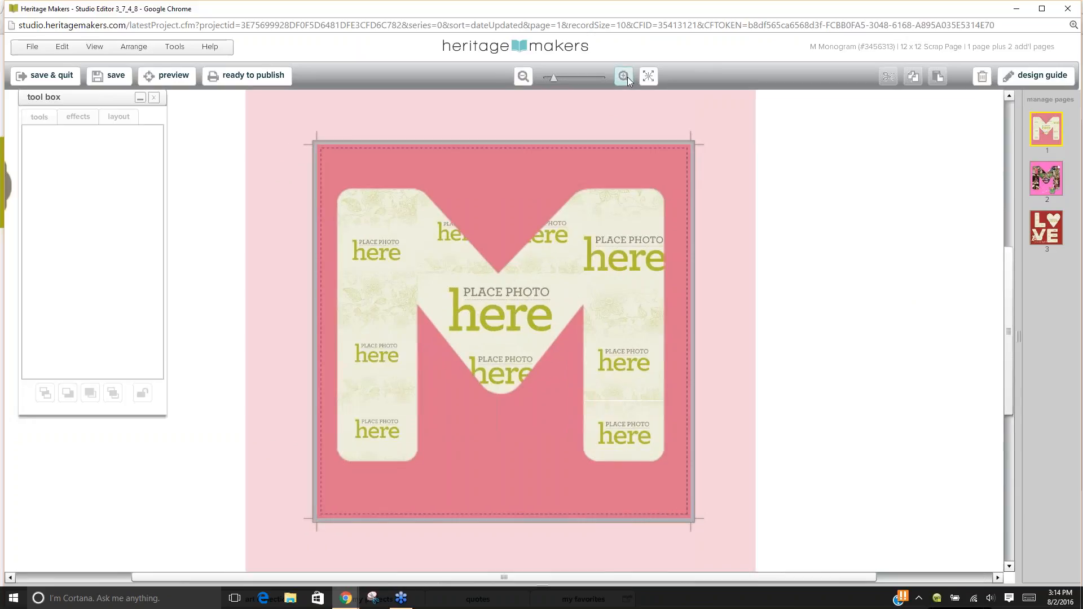
pyautogui.click(624, 76)
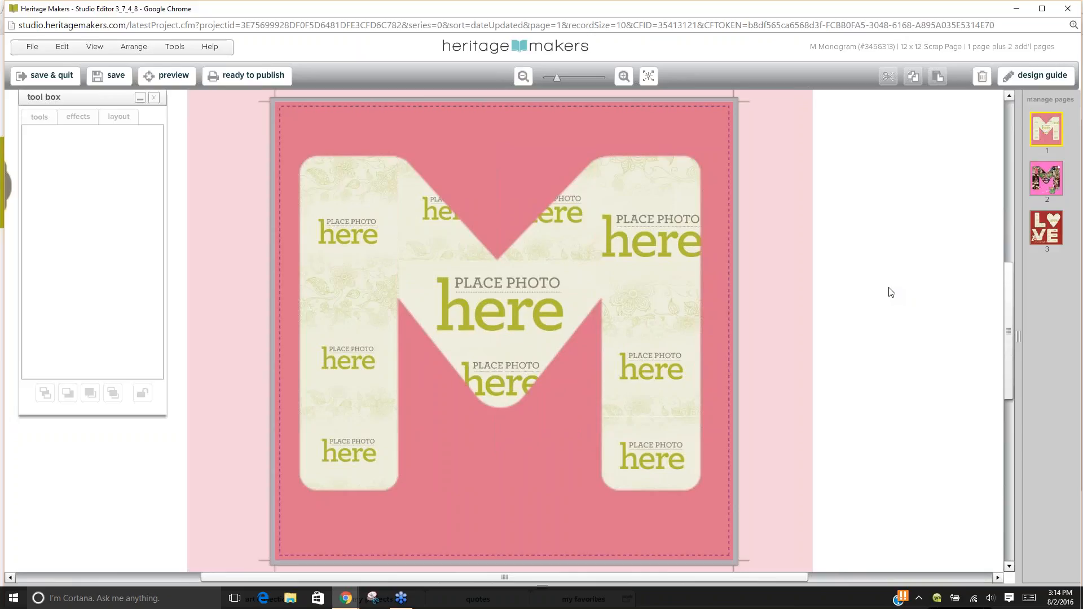
# Select the photo placeholders across the middle and upper part of the M in turn to examine how the letter is divided.
pyautogui.click(384, 231)
pyautogui.click(423, 223)
pyautogui.click(486, 313)
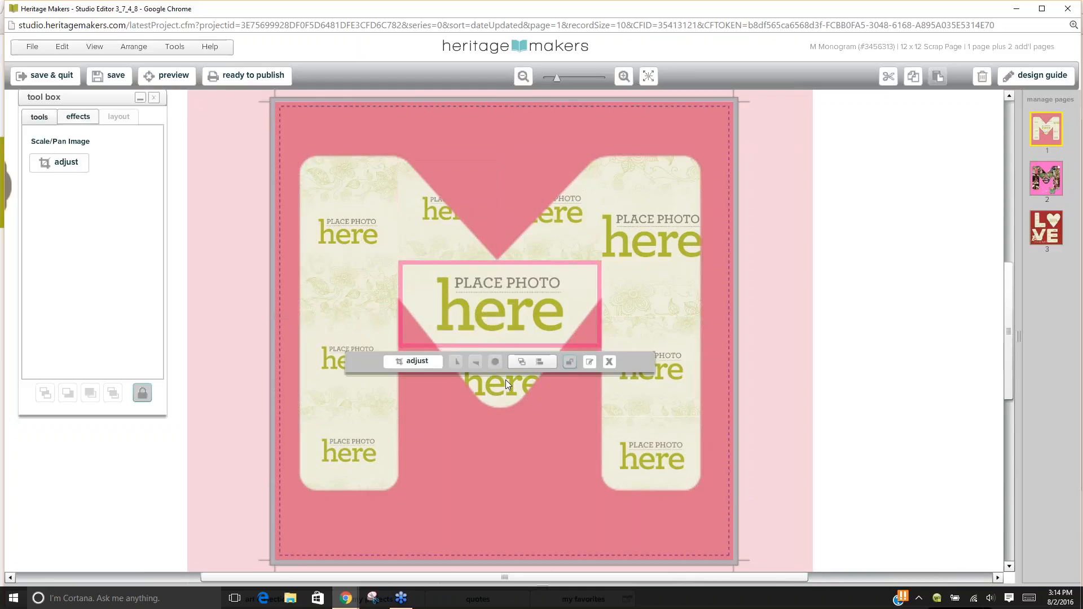
pyautogui.click(505, 383)
pyautogui.click(582, 229)
pyautogui.click(652, 224)
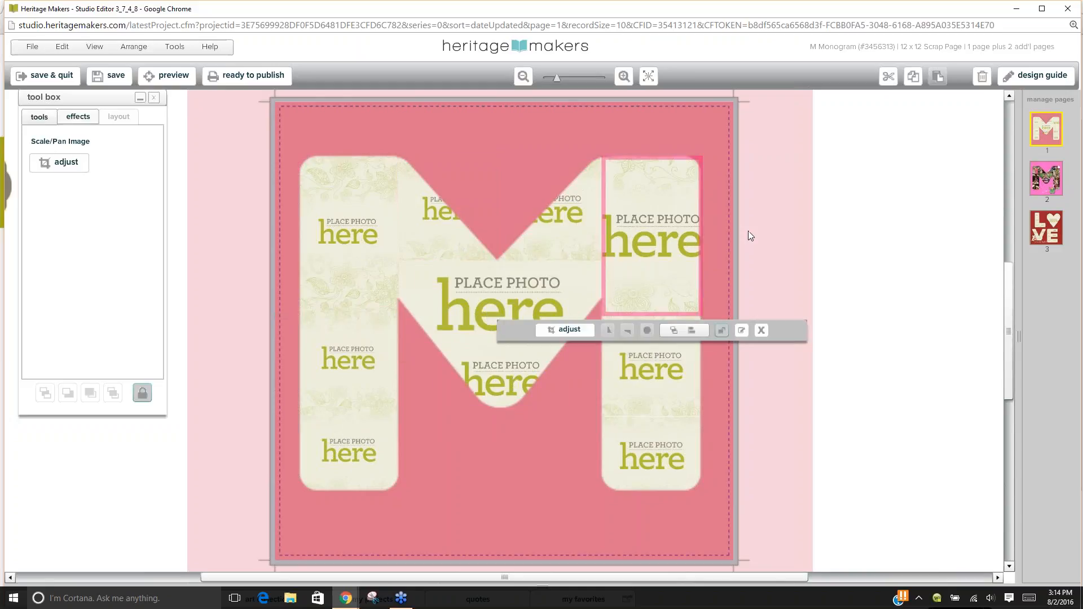
# Display page 2 of the monogram and select the upper and lower sections of the M's central photo in turn.
pyautogui.click(1041, 188)
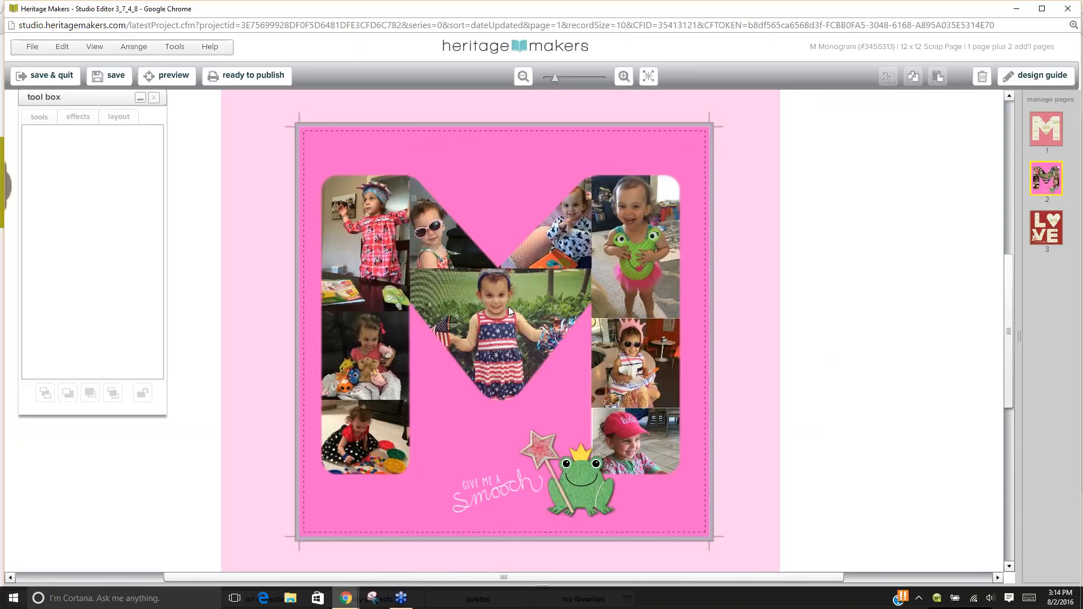
pyautogui.click(510, 306)
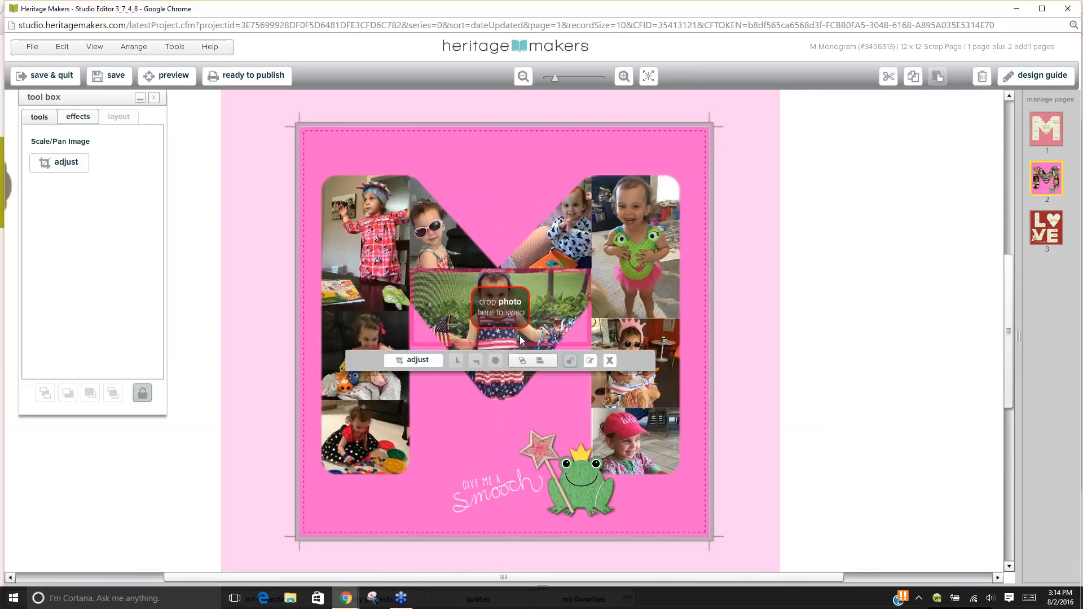
pyautogui.click(506, 379)
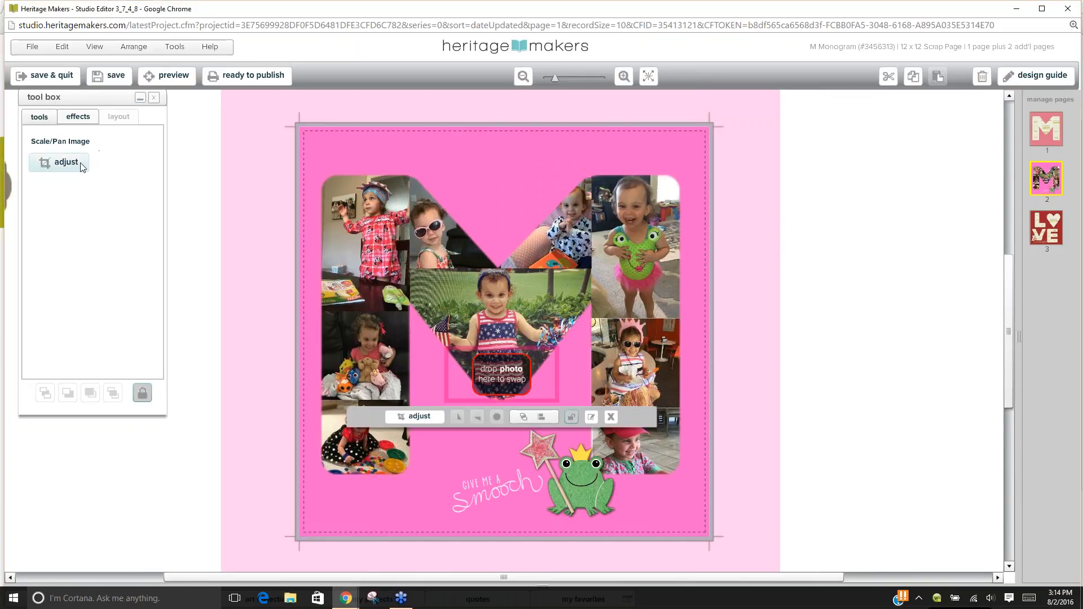
# Adjust the lower central photo section, shrinking its scale to 21.1 and enlarging it again to 52.4, and deselect it.
pyautogui.click(59, 163)
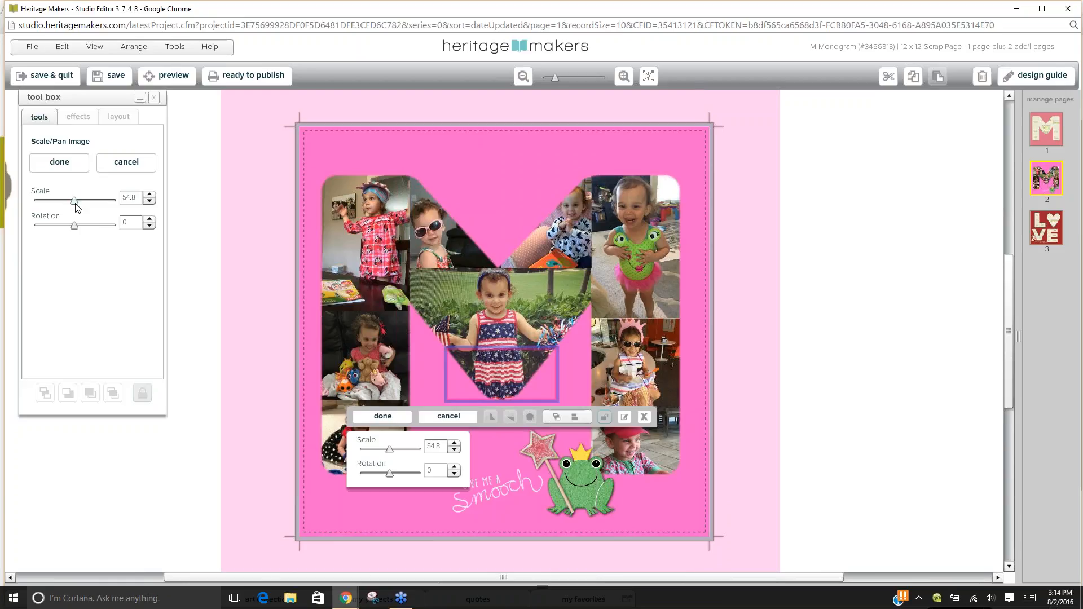
pyautogui.moveTo(74, 205)
pyautogui.moveTo(74, 205); pyautogui.dragTo(45, 205)
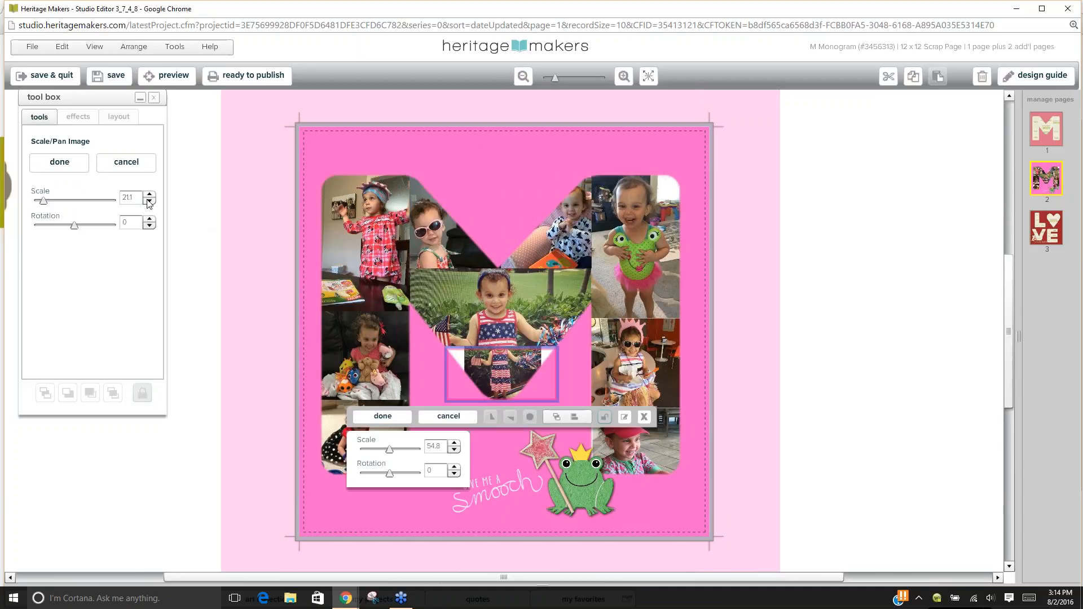
pyautogui.moveTo(44, 204); pyautogui.dragTo(72, 199)
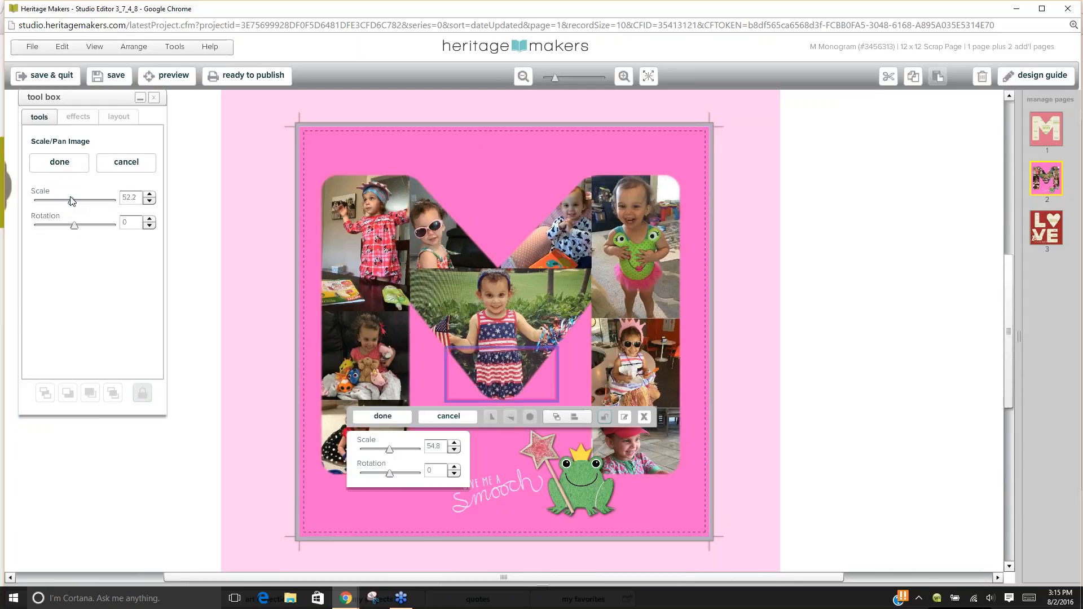
pyautogui.click(150, 195)
pyautogui.click(150, 195)
pyautogui.click(853, 386)
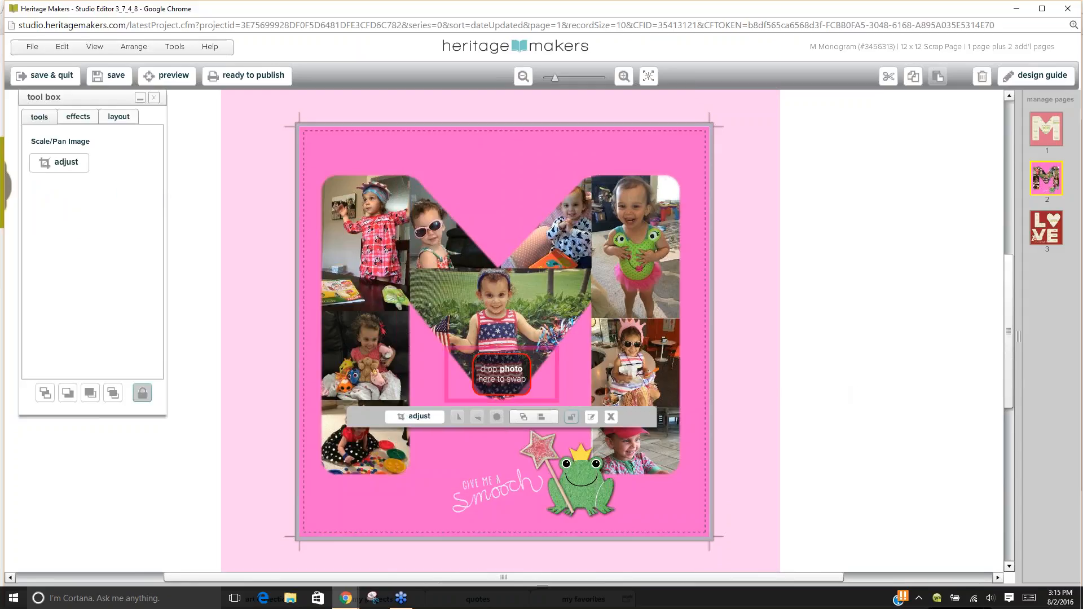
pyautogui.click(788, 393)
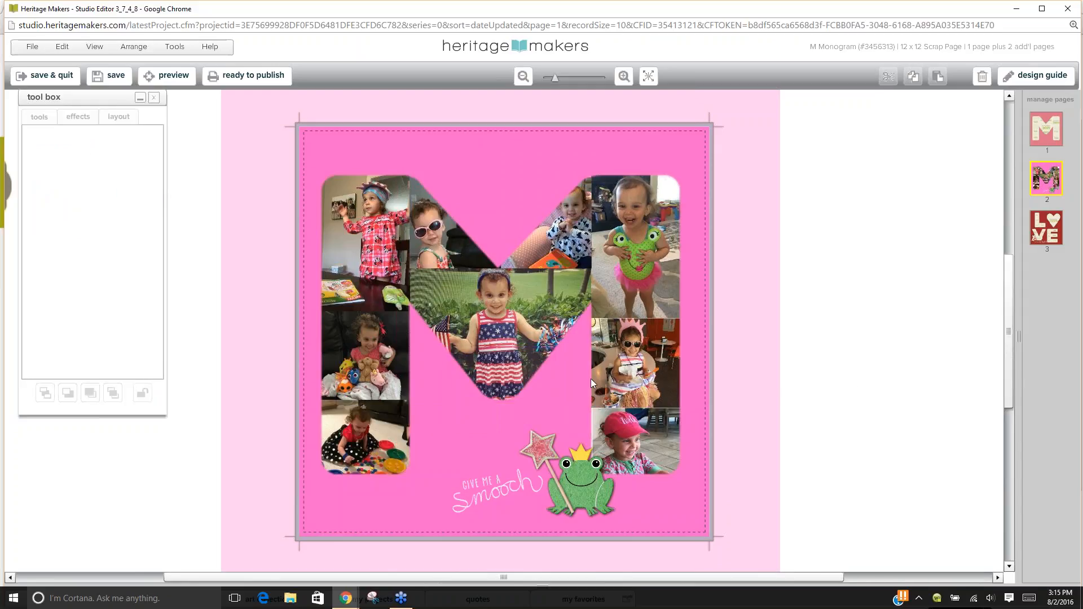
# Set the scale of the lower central photo section to 52.2 and deselect it.
pyautogui.click(504, 365)
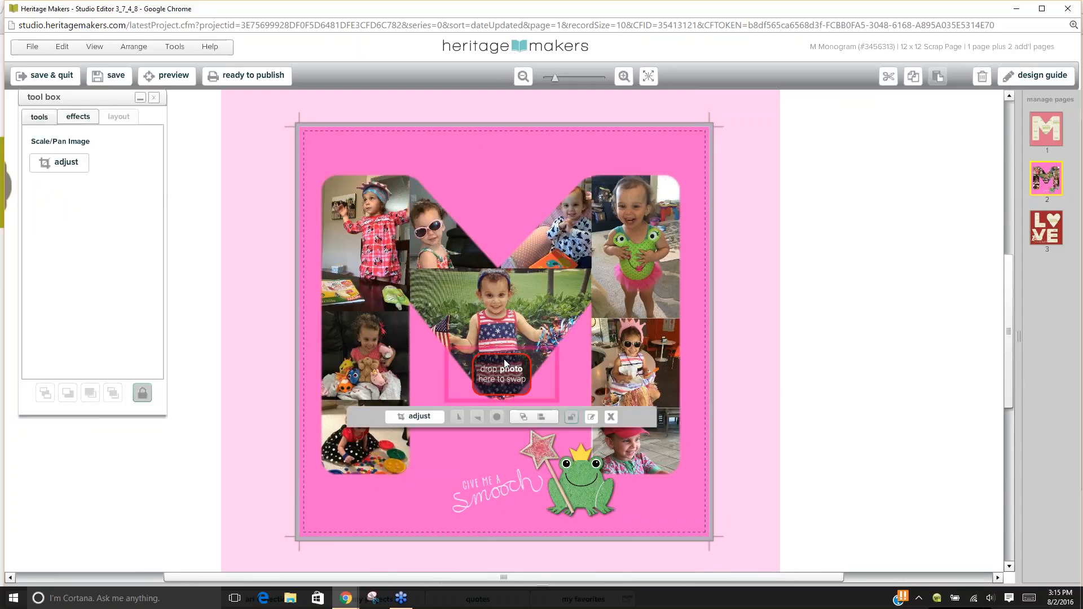
pyautogui.click(66, 164)
pyautogui.click(149, 201)
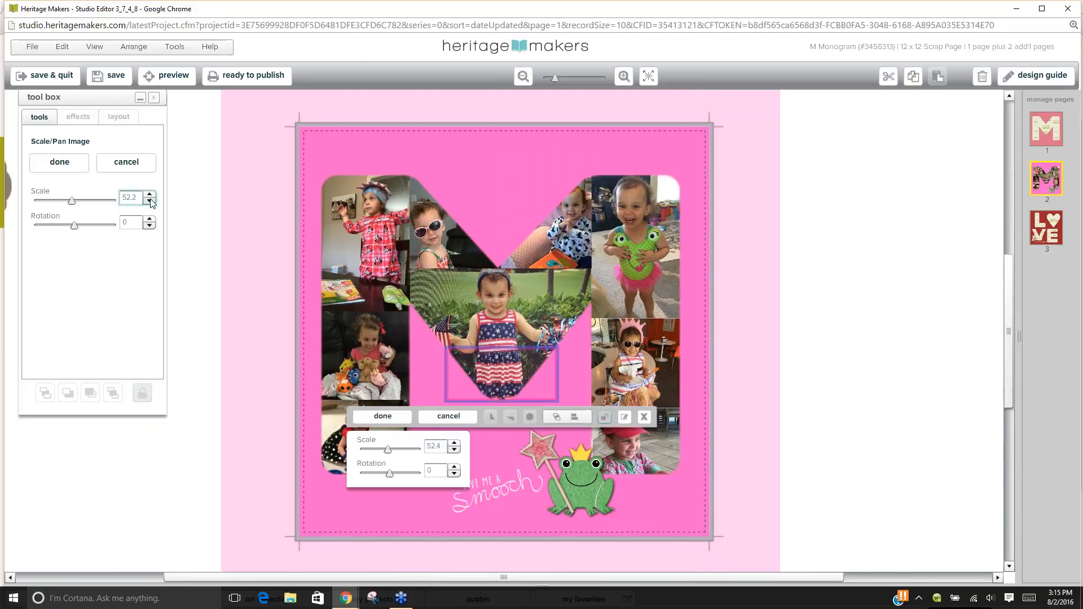
pyautogui.click(150, 202)
pyautogui.click(860, 453)
pyautogui.click(830, 369)
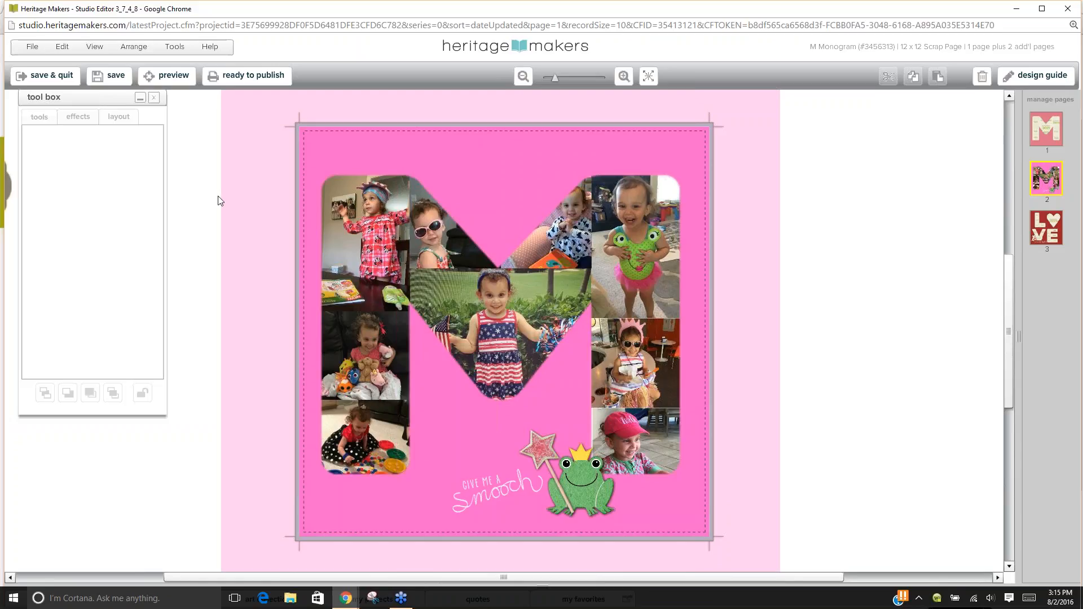
# Check the scale setting of the upper central photo section, minimize the tool box and deselect the photo.
pyautogui.click(139, 98)
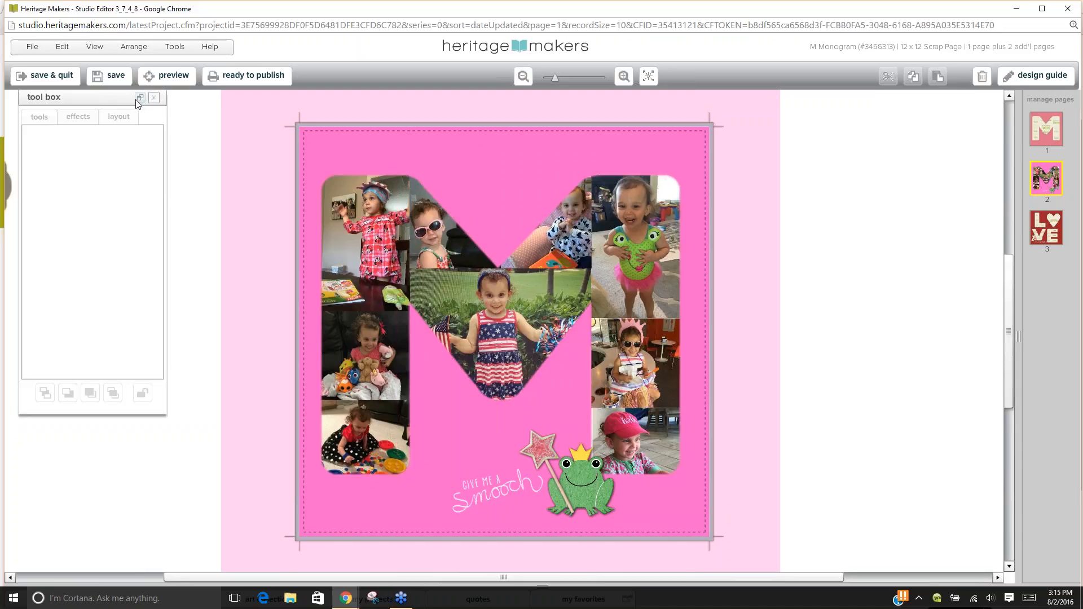
pyautogui.click(438, 279)
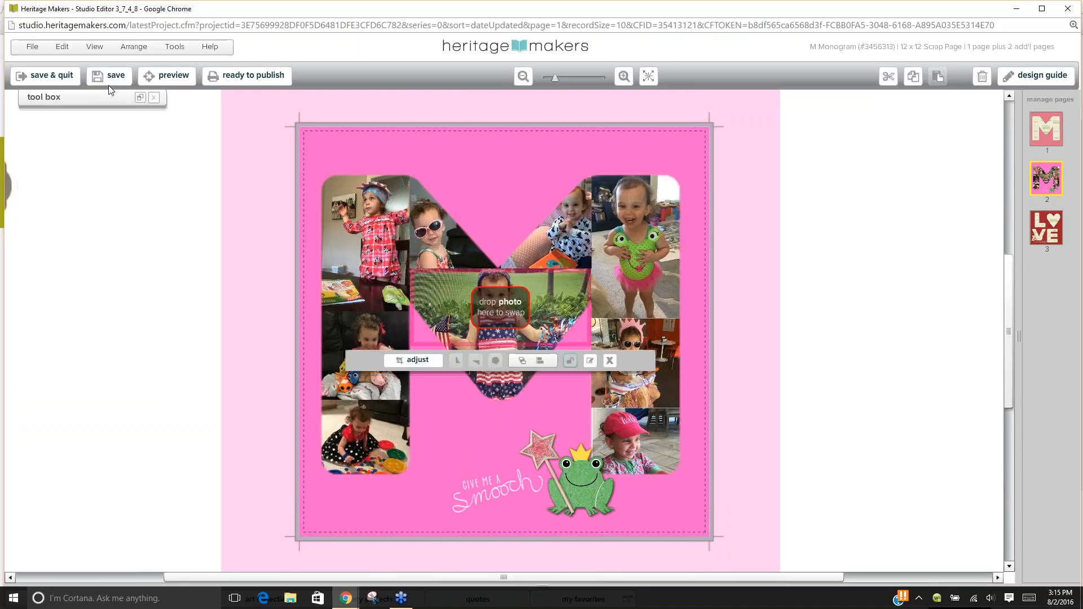
pyautogui.click(141, 98)
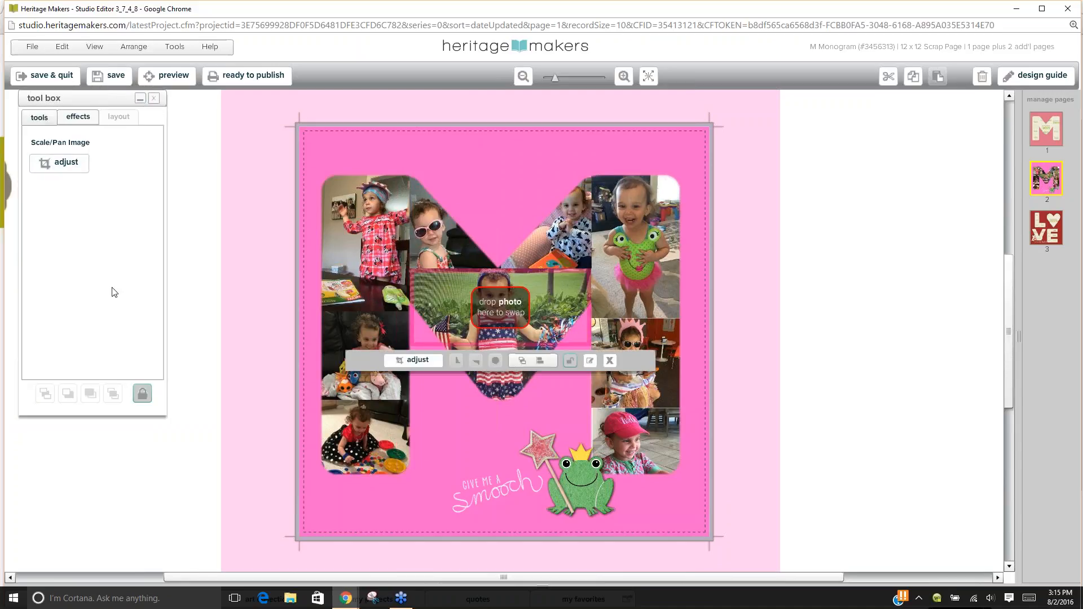
pyautogui.click(64, 165)
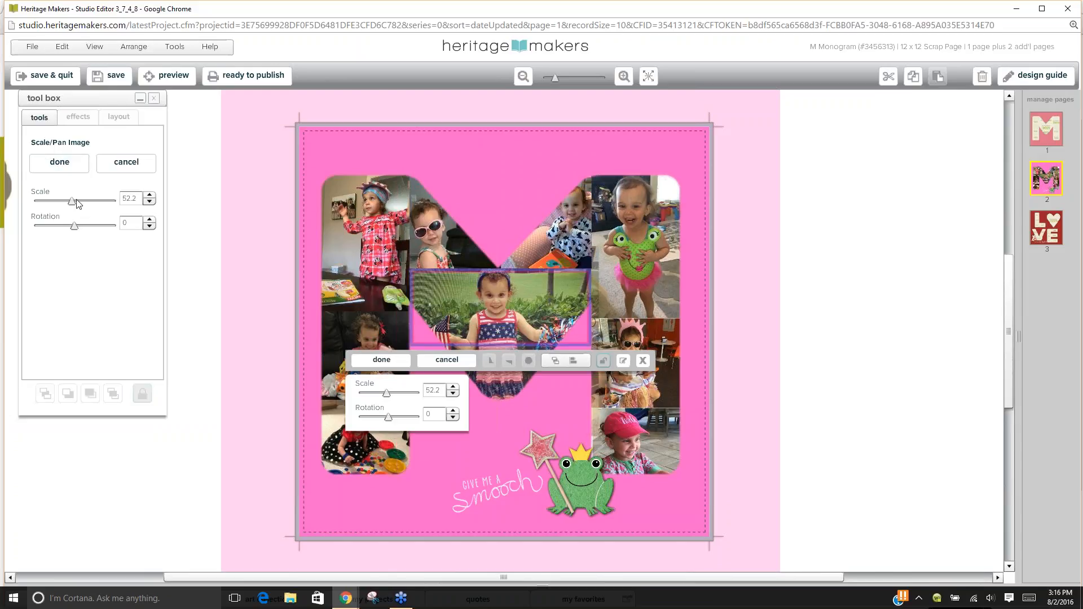
pyautogui.click(141, 98)
pyautogui.click(743, 305)
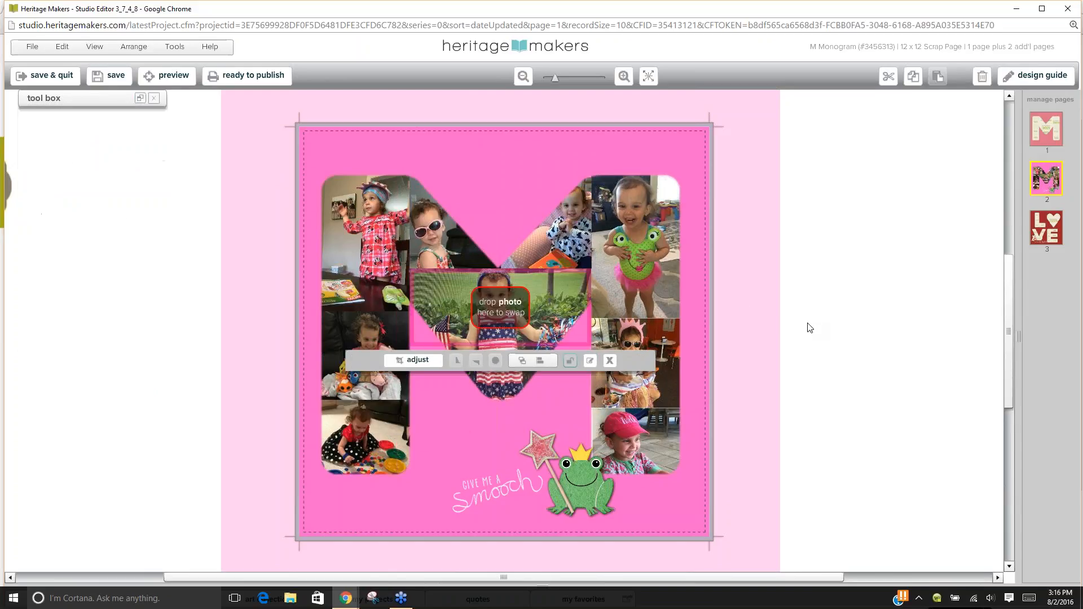
pyautogui.click(740, 359)
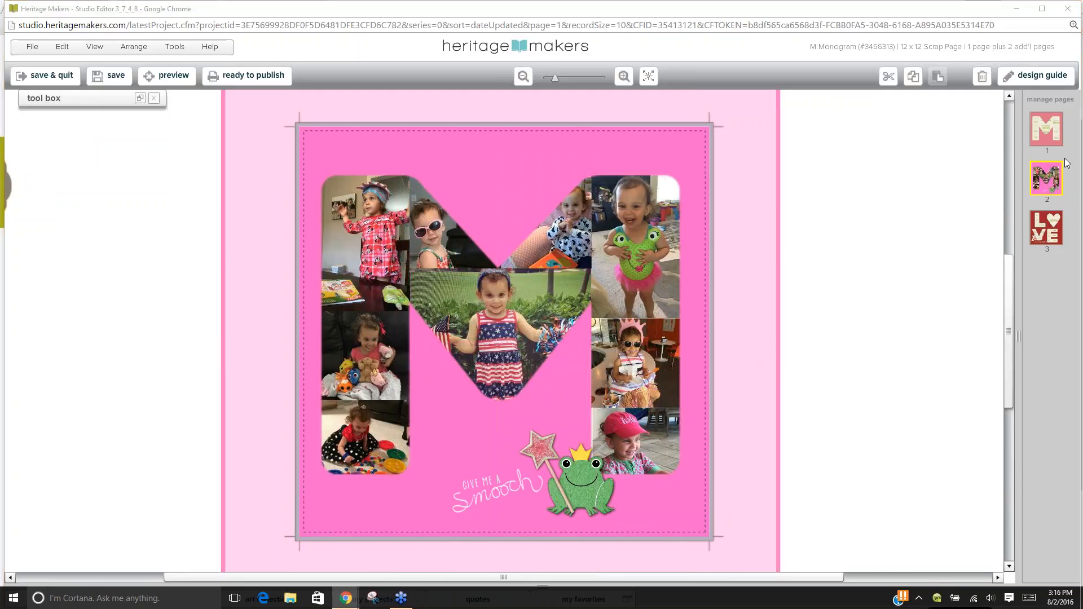
# Display page 3 with the LOVE design and fit the editor window to the screen.
pyautogui.click(1047, 227)
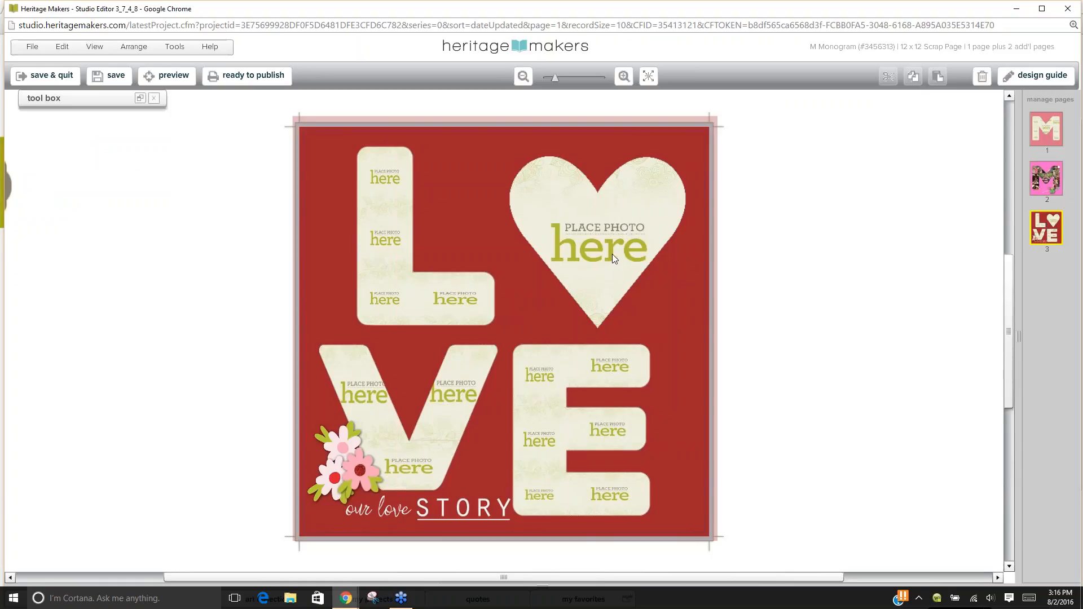
pyautogui.click(1043, 9)
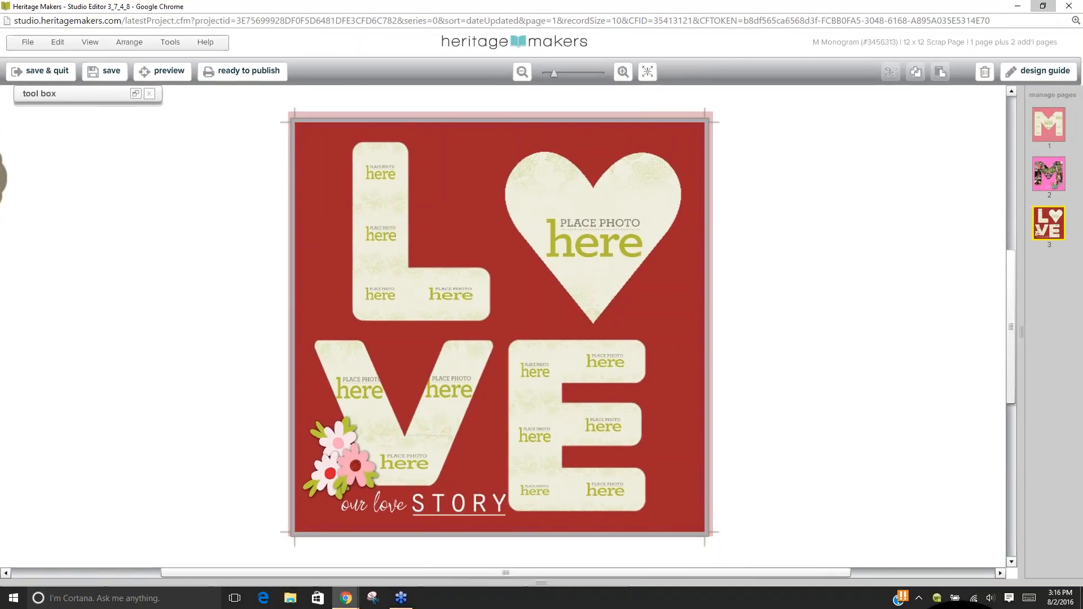
pyautogui.click(1043, 5)
# Search the art collection for "masks".
pyautogui.click(269, 584)
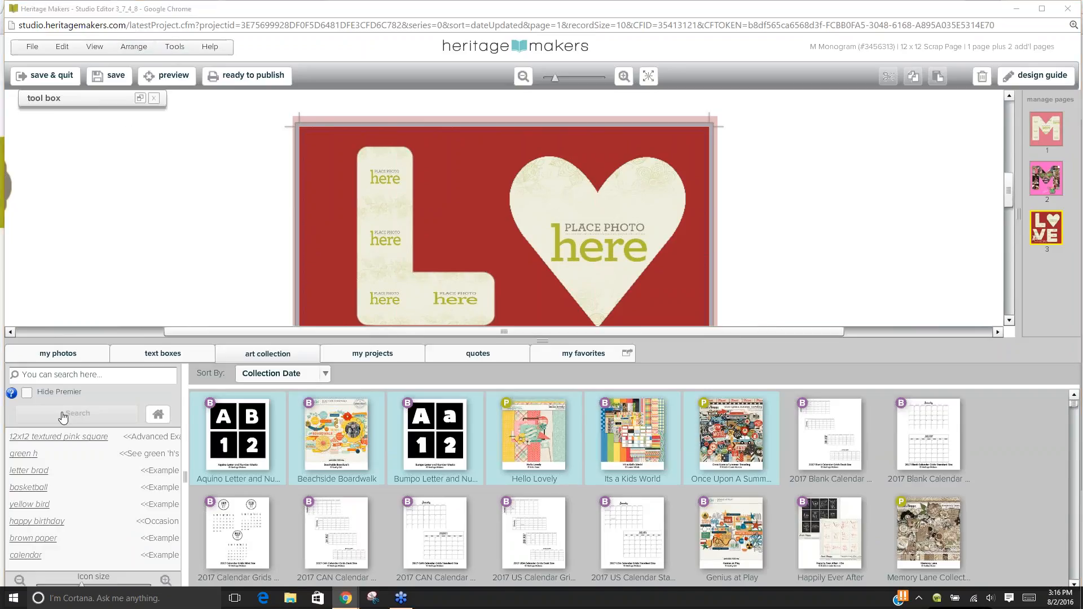
pyautogui.click(76, 376)
pyautogui.write('masks')
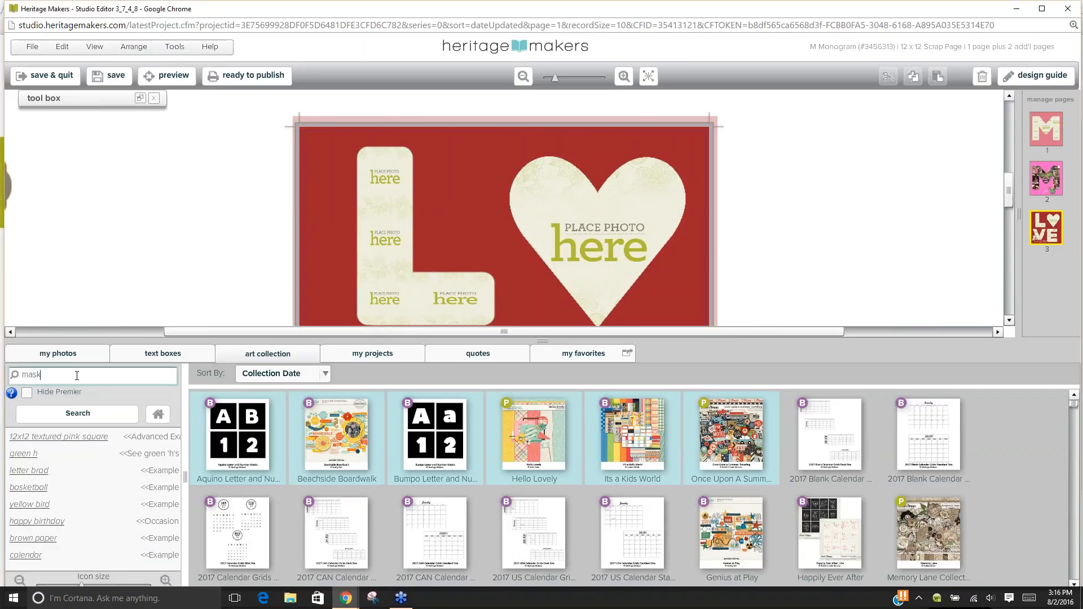
pyautogui.press('Return')
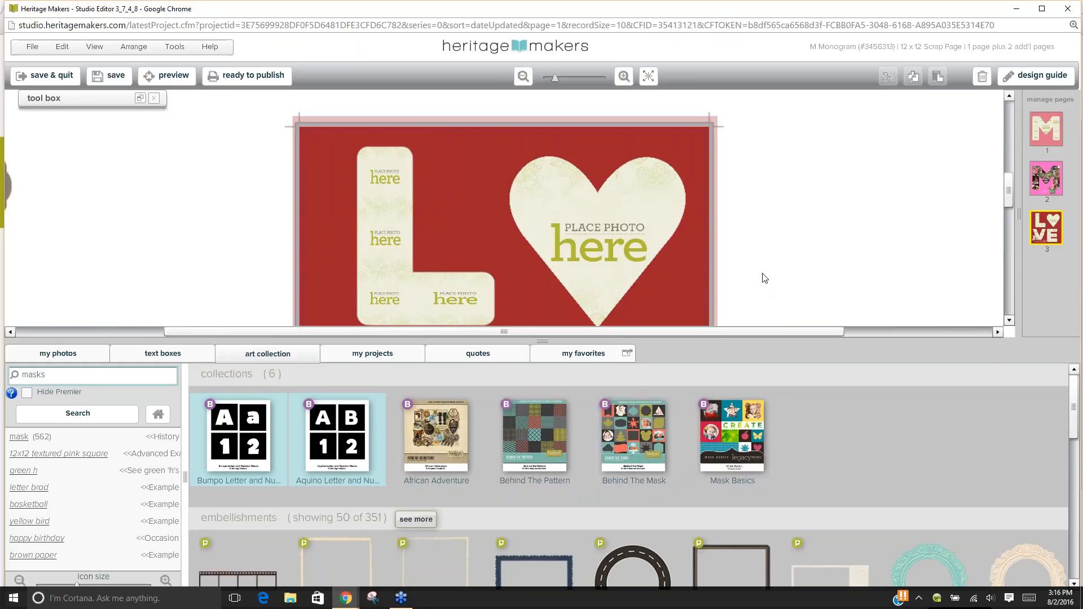
# Open the Mask Basics collection to view its mask shapes and alphabet.
pyautogui.scroll(-2, 764, 276)
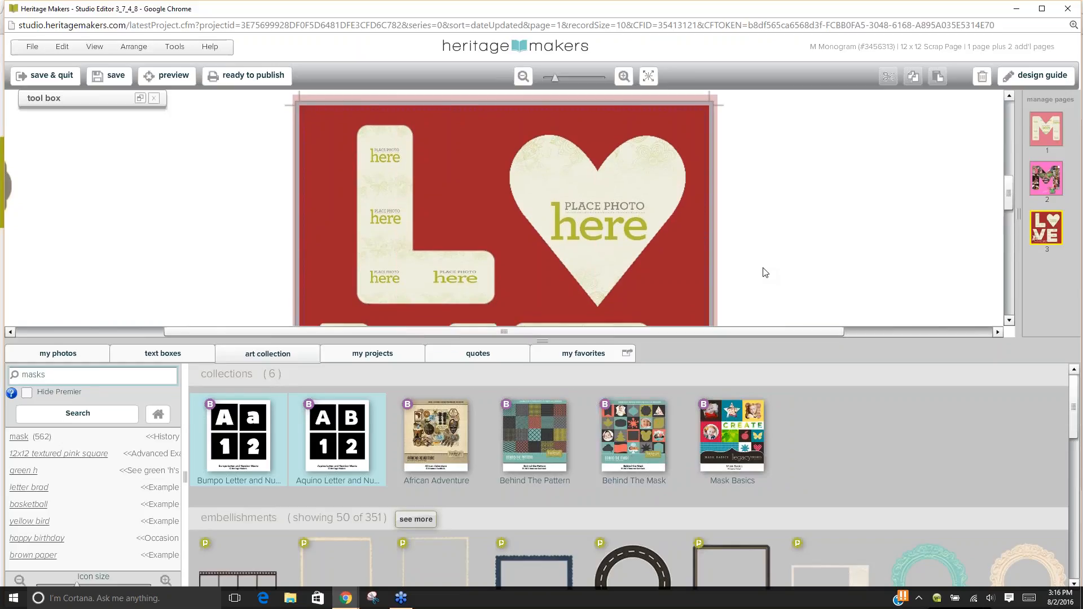
pyautogui.click(740, 441)
pyautogui.click(575, 439)
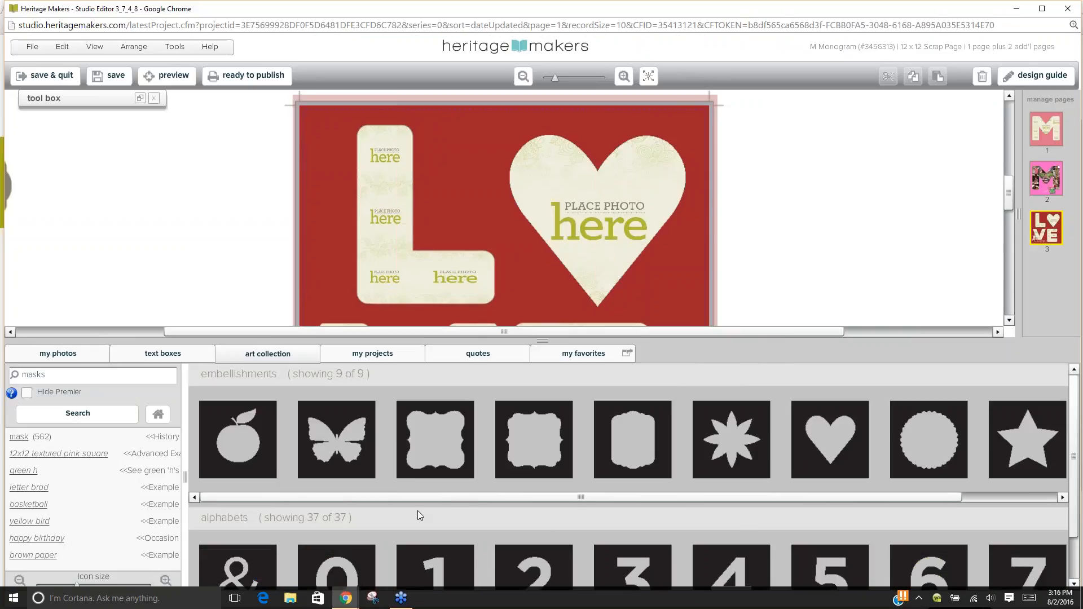
# Browse the remaining mask embellishments in the Mask Basics collection and hide the art collection to see the full LOVE page.
pyautogui.moveTo(455, 497); pyautogui.dragTo(628, 496)
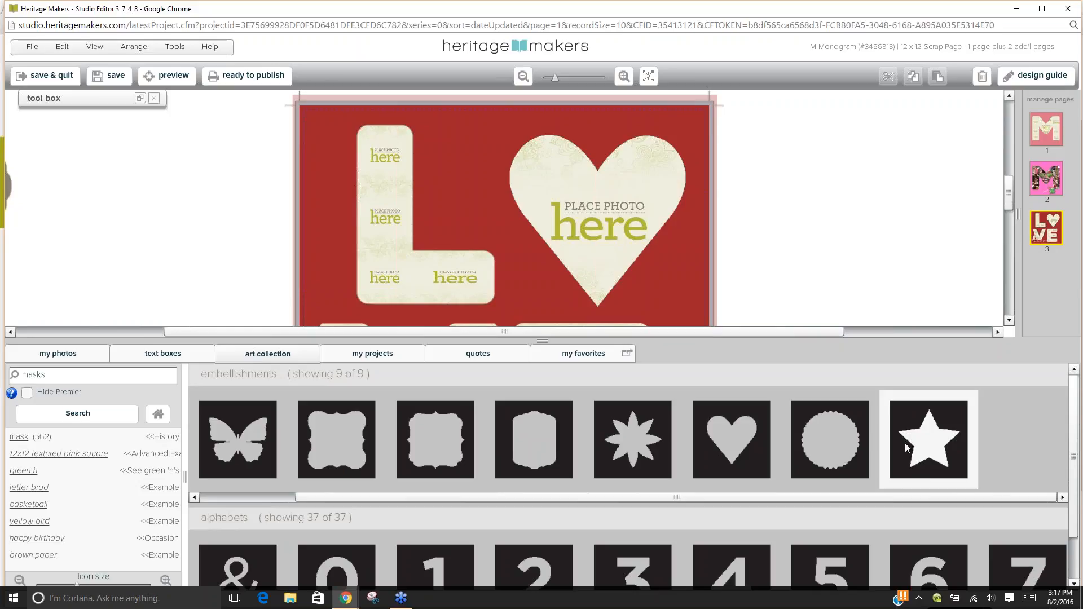
pyautogui.click(548, 341)
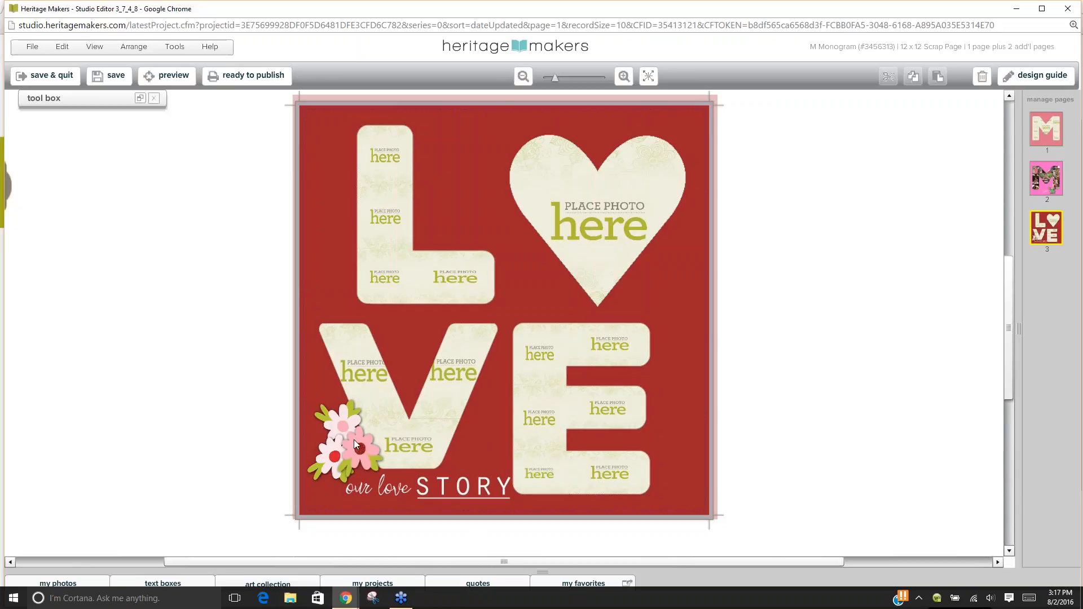
# Set the fill color of the mask behind the letter L to the pink sampled from the flower on the page.
pyautogui.click(455, 188)
pyautogui.click(139, 100)
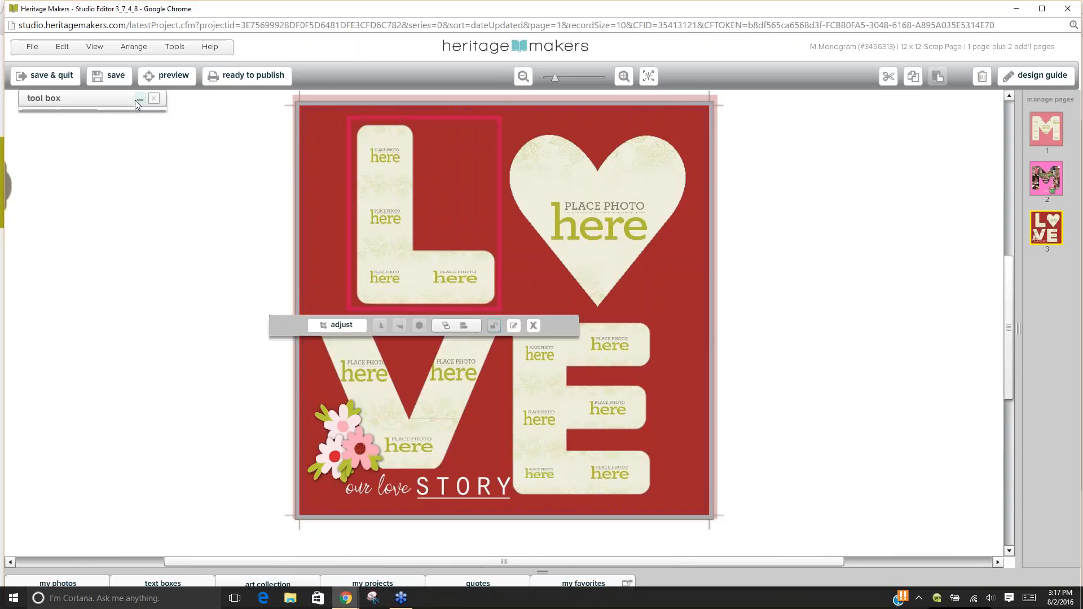
pyautogui.click(79, 116)
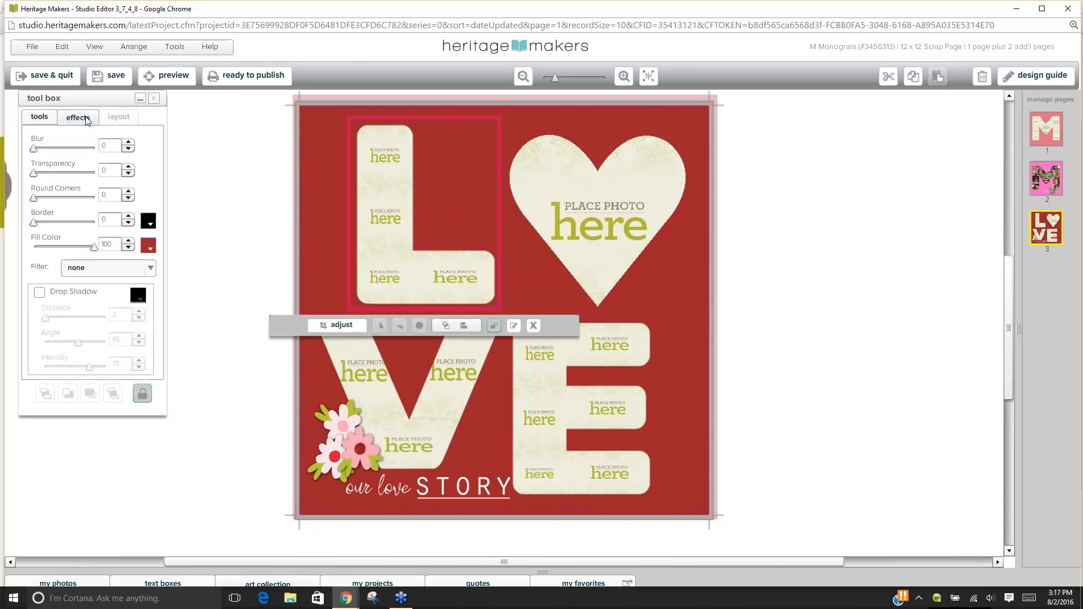
pyautogui.click(150, 248)
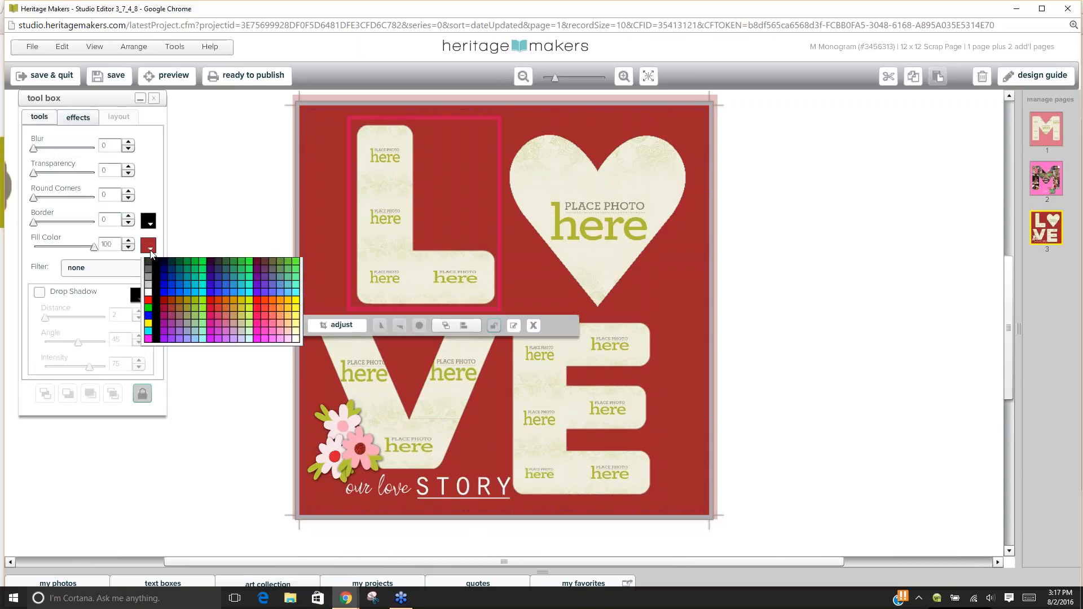
pyautogui.click(373, 449)
# Fill the red page background with the same pink sampled from the area around the L and save the project.
pyautogui.click(333, 257)
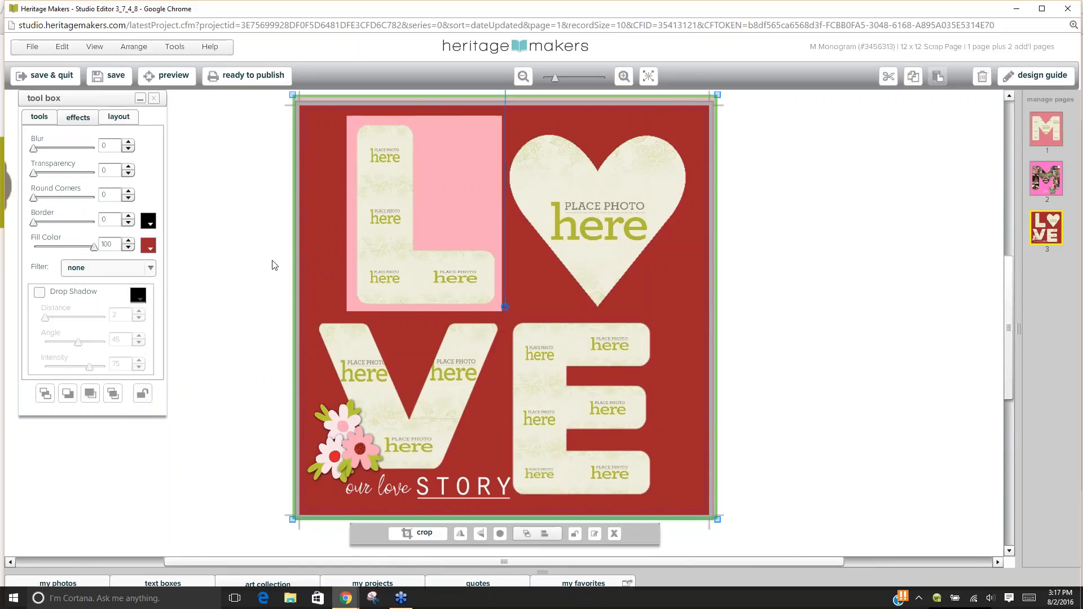
pyautogui.click(147, 250)
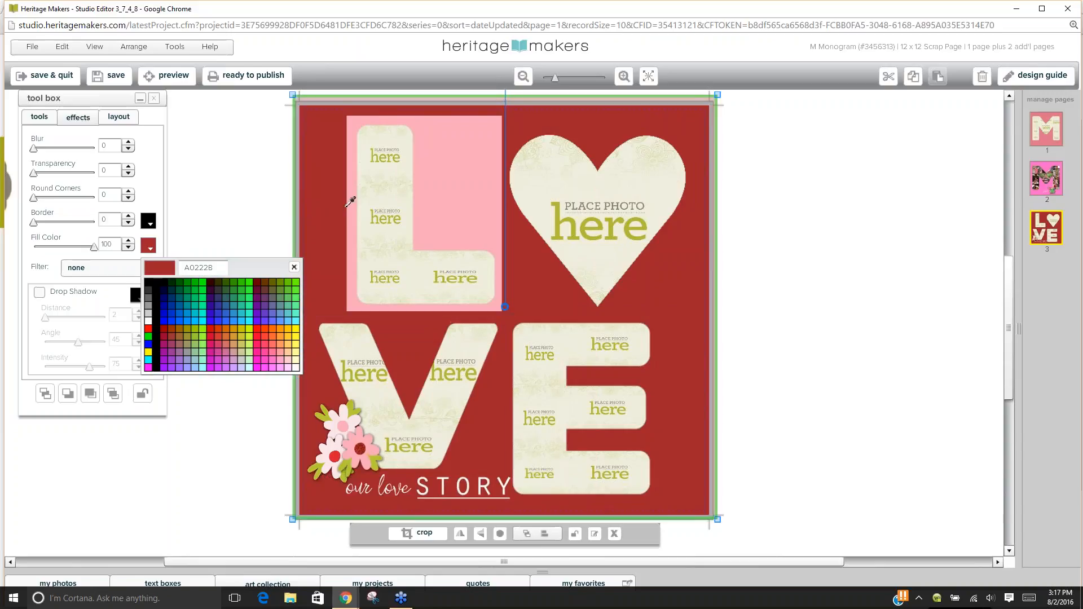
pyautogui.click(449, 195)
pyautogui.click(230, 295)
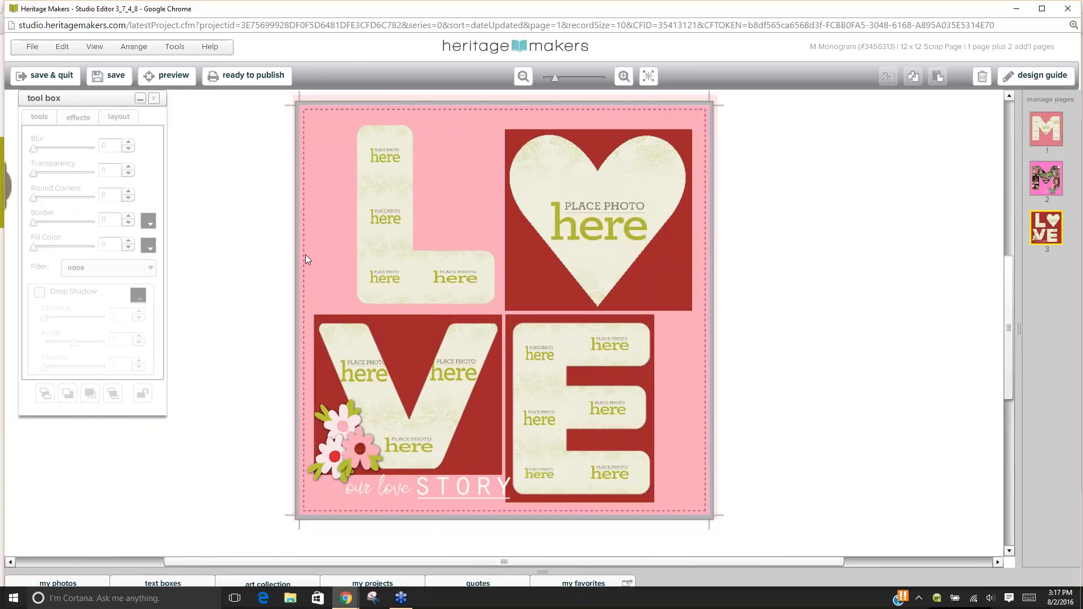
pyautogui.click(115, 77)
# Fill the photo spot in the corner of the L with the green sampled from the flower's leaf.
pyautogui.click(384, 282)
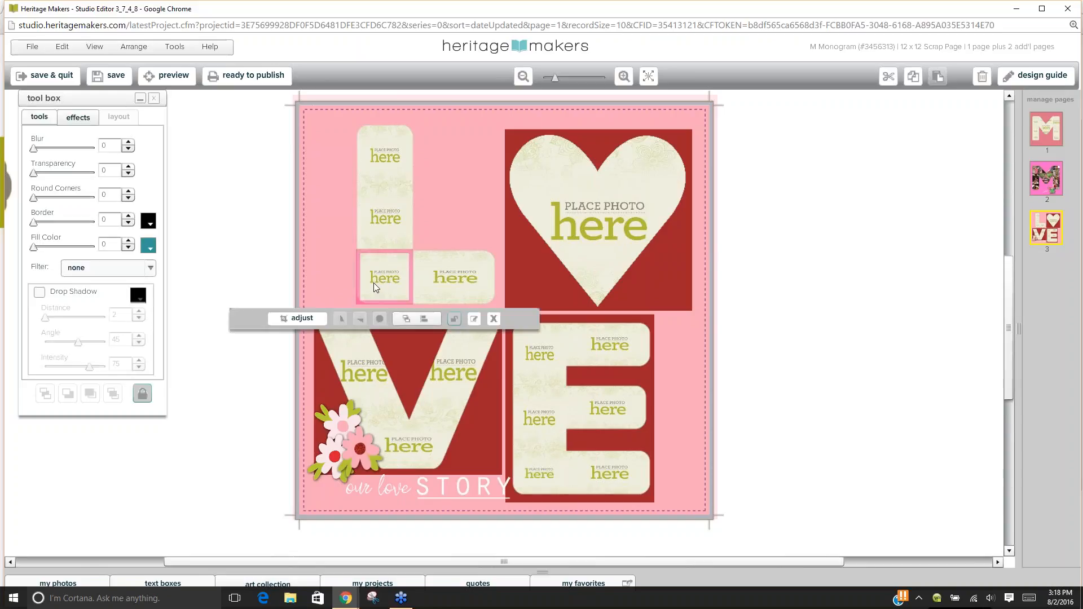
pyautogui.click(148, 246)
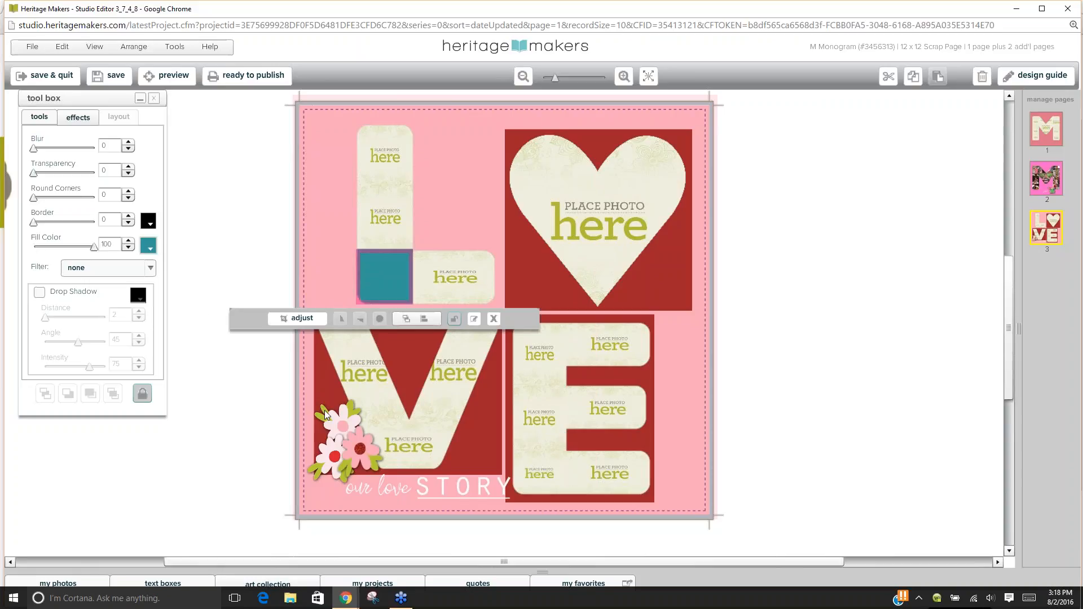
pyautogui.click(151, 252)
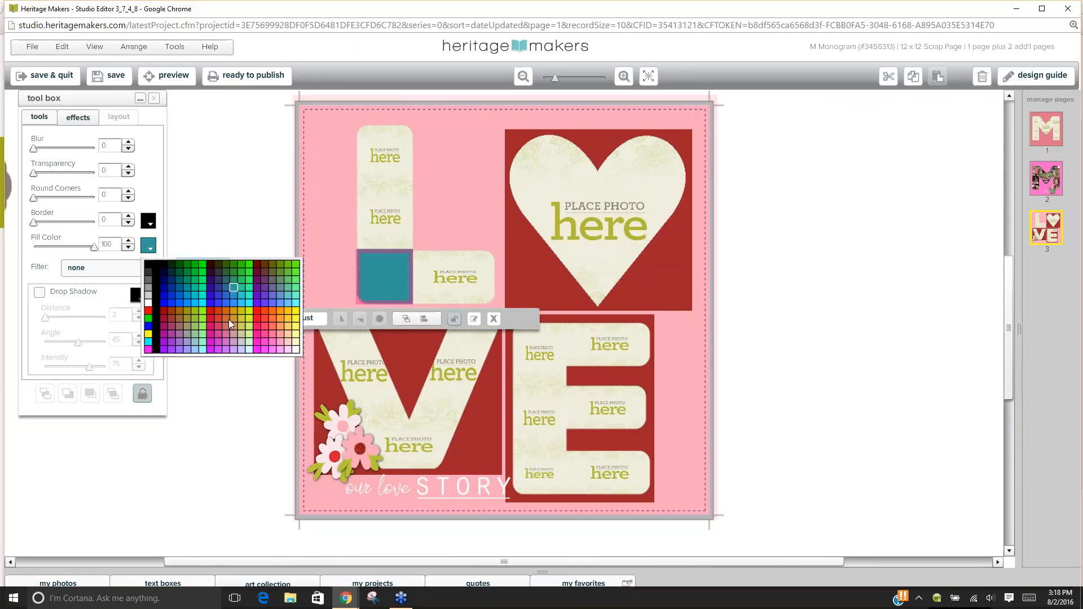
pyautogui.click(352, 399)
pyautogui.click(336, 280)
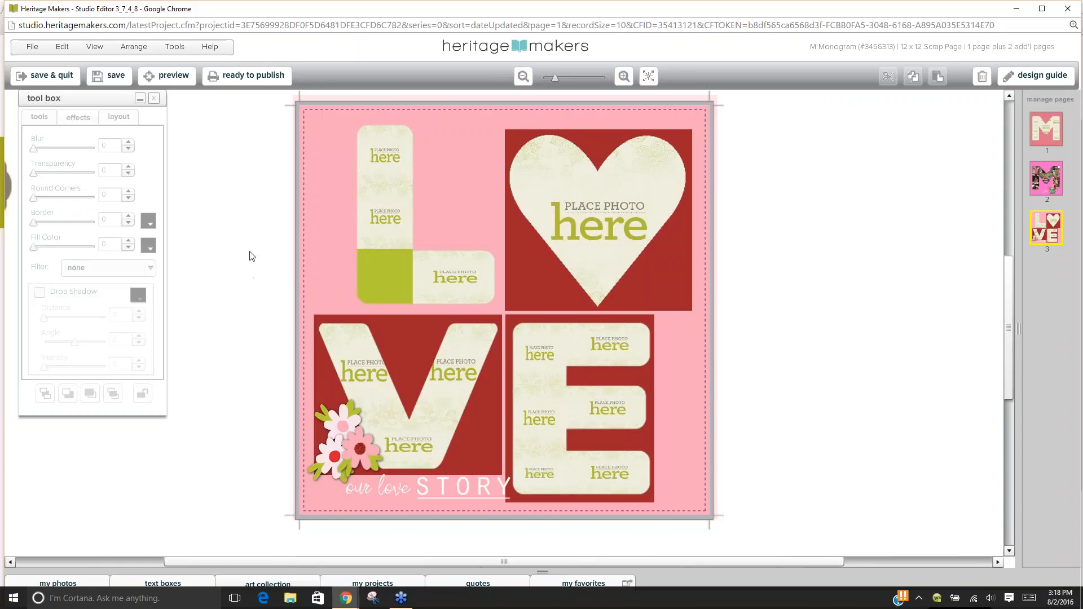
# Minimize the tool box and close the M Monogram project, leaving without saving the remaining changes.
pyautogui.click(140, 99)
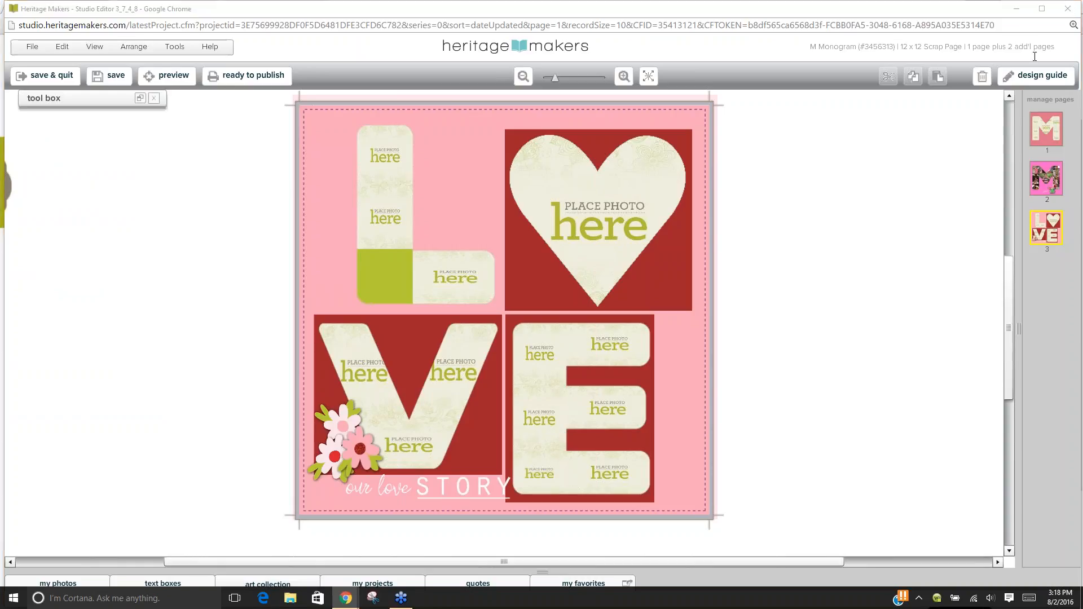
pyautogui.click(1069, 8)
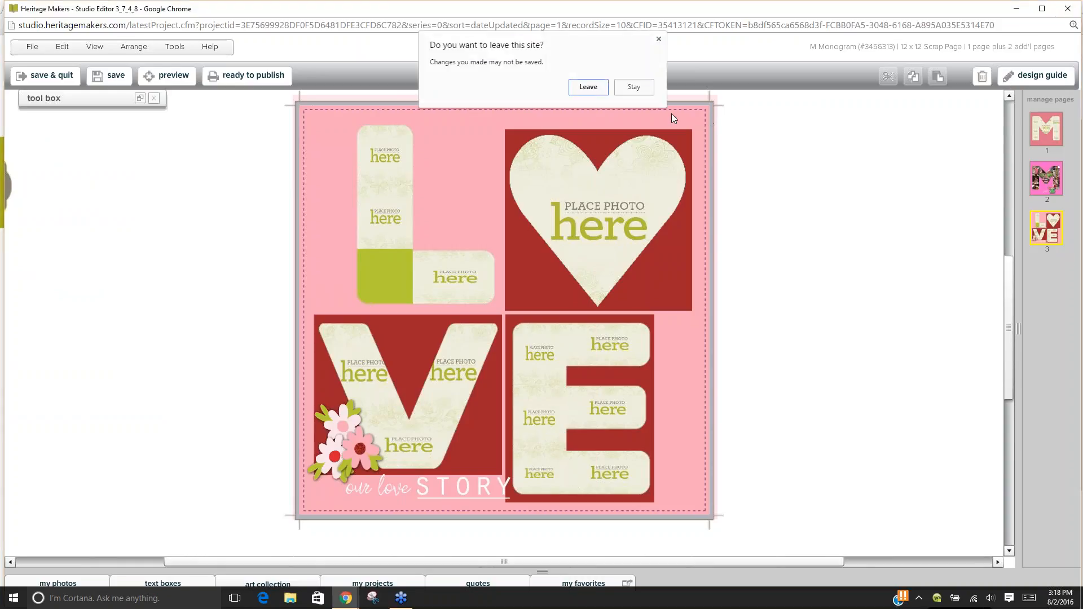
pyautogui.click(588, 87)
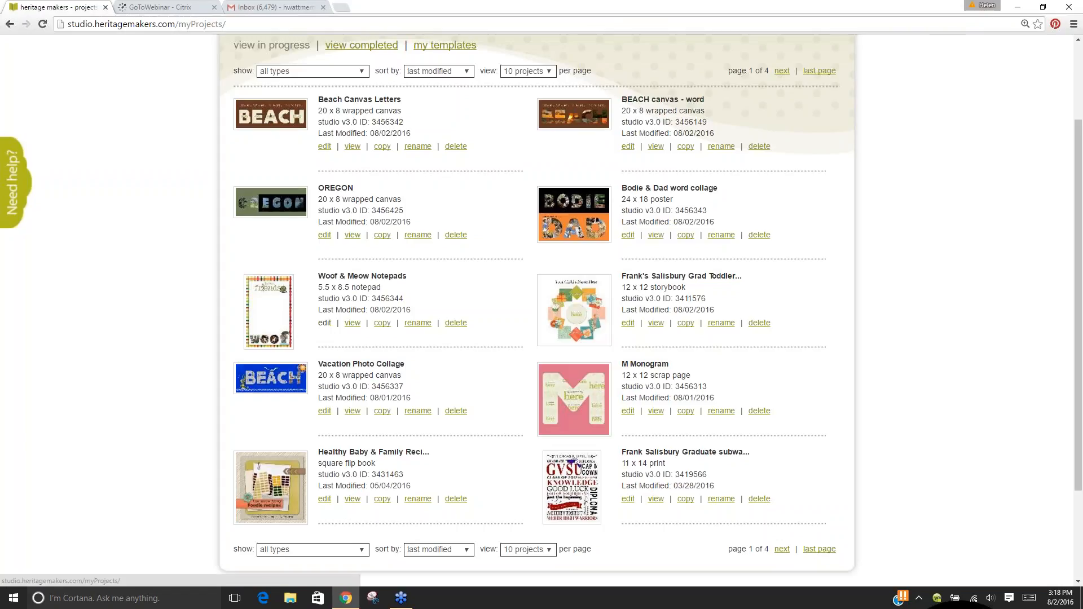
# Open the Woof & Meow Notepads project for editing and display page 1 enlarged, without the design guide.
pyautogui.click(325, 323)
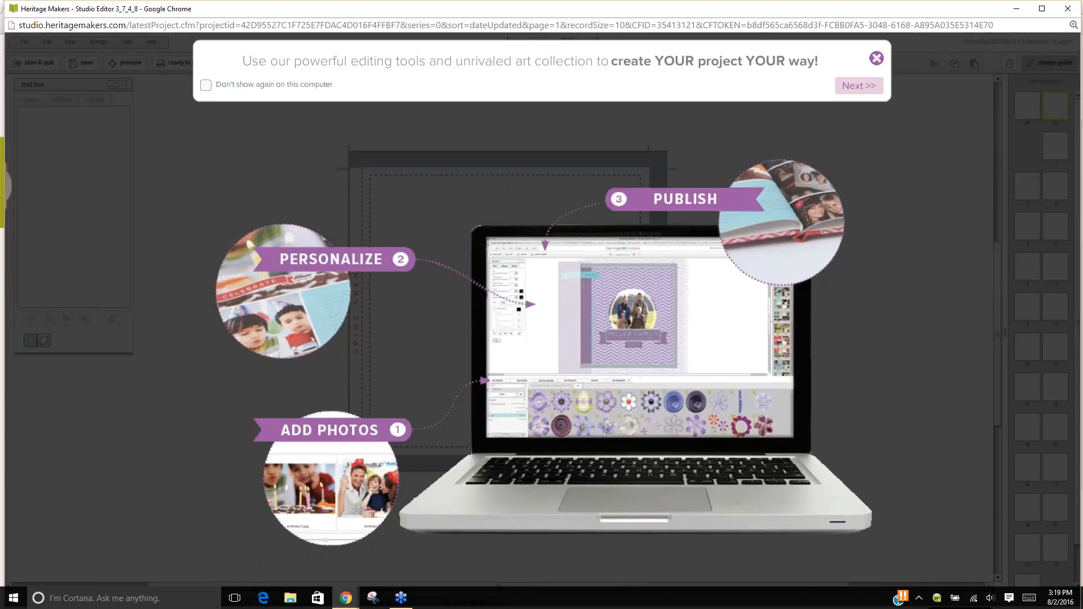
pyautogui.click(877, 58)
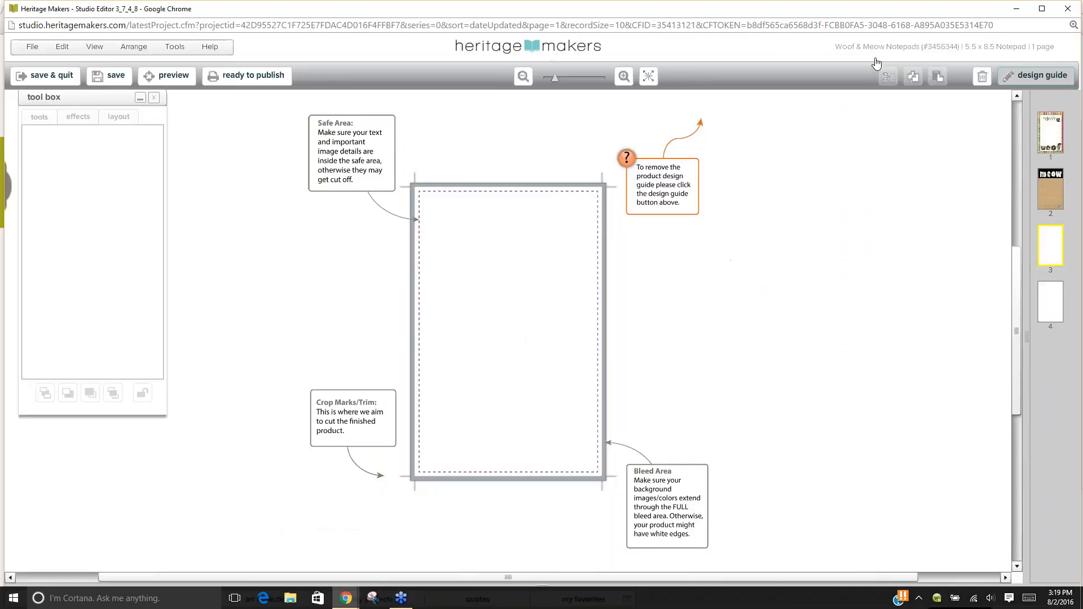
pyautogui.click(1057, 138)
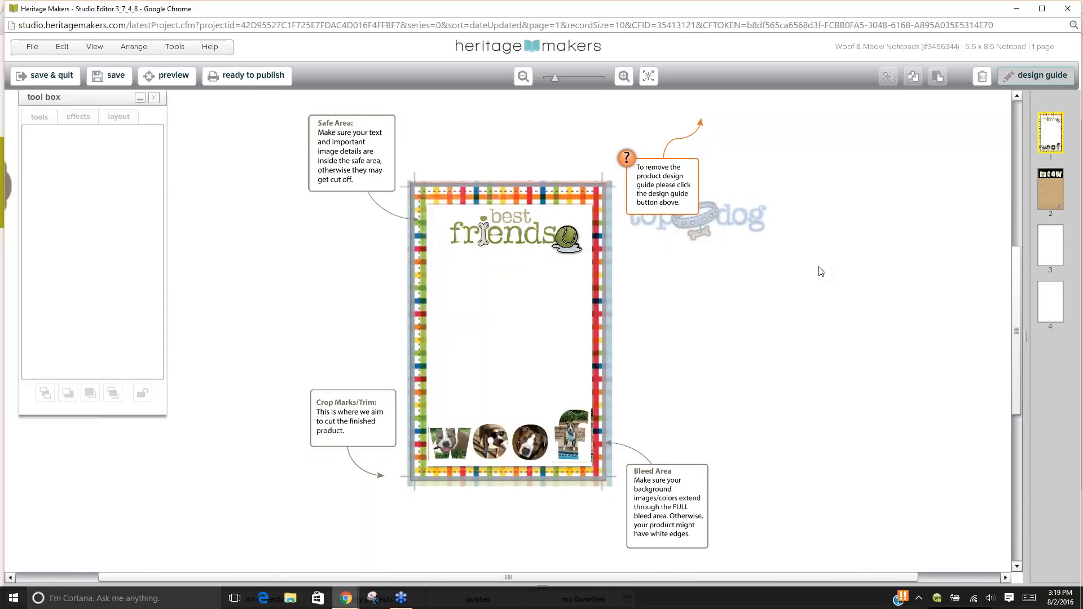
pyautogui.click(1037, 76)
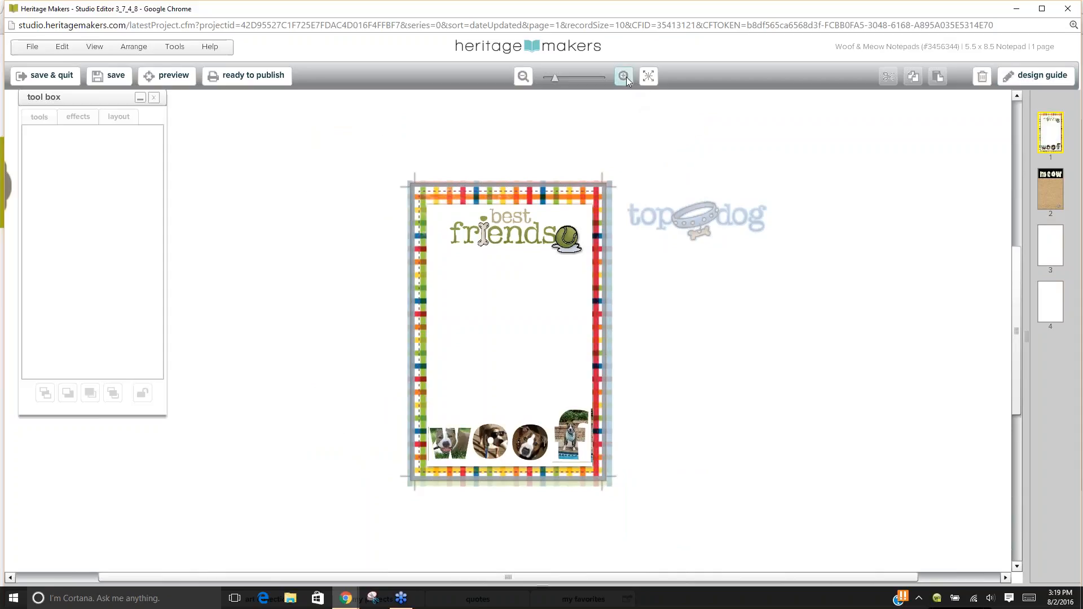
pyautogui.click(624, 77)
pyautogui.click(624, 76)
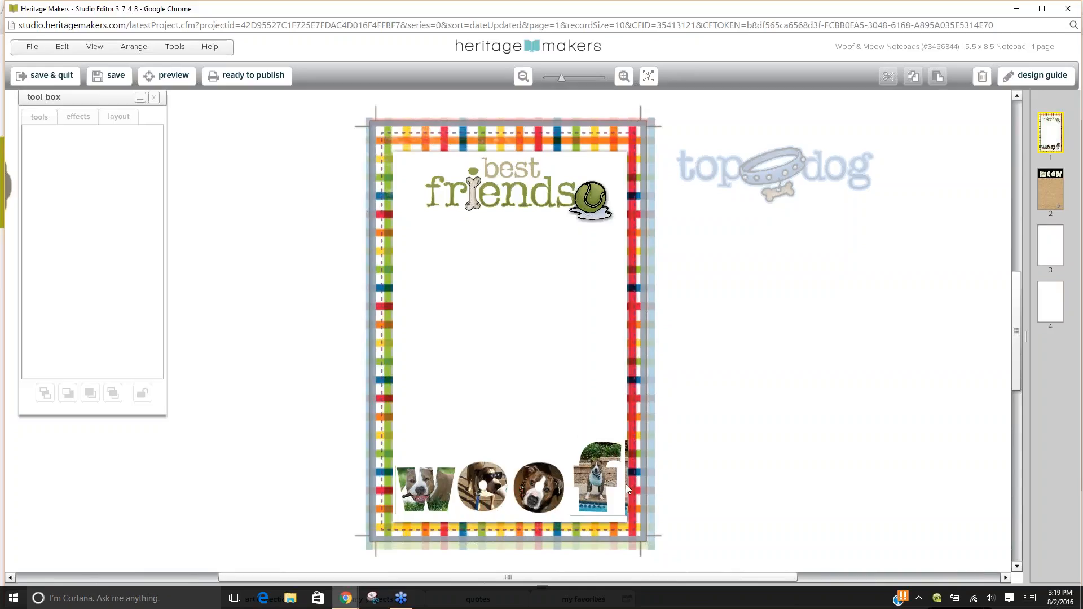
# Unlock the photo in the letter f of "woof" and crop a thin strip off its right edge.
pyautogui.click(597, 480)
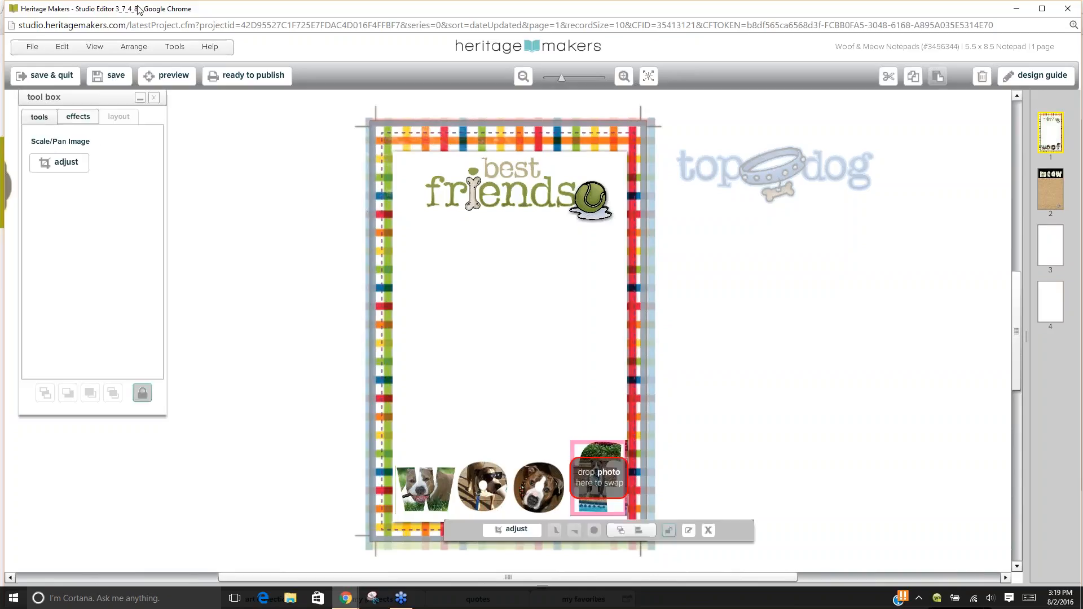
pyautogui.click(73, 164)
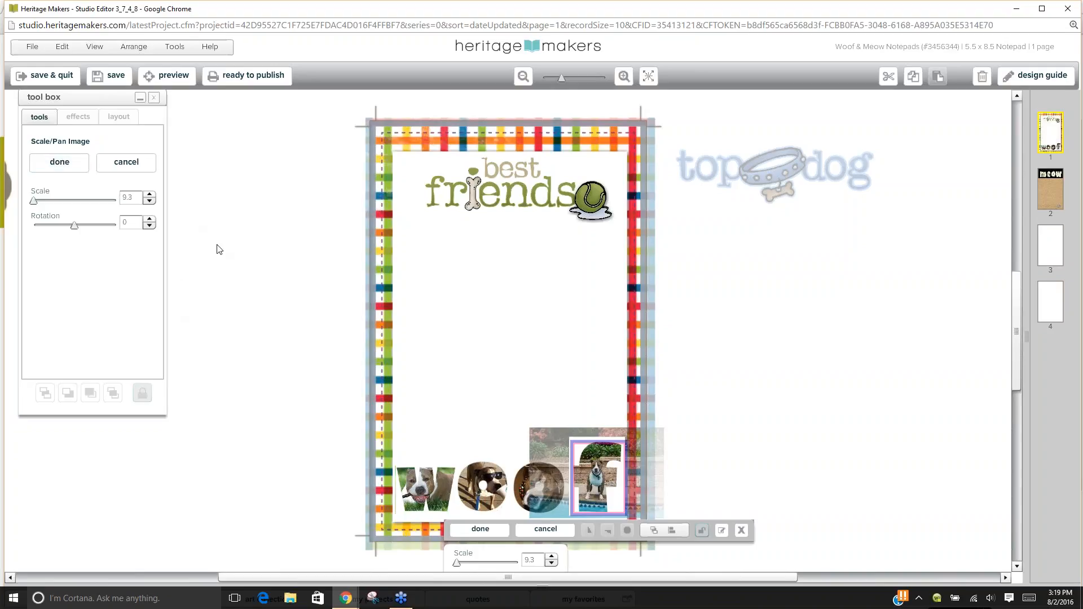
pyautogui.click(121, 163)
pyautogui.click(143, 393)
pyautogui.click(59, 162)
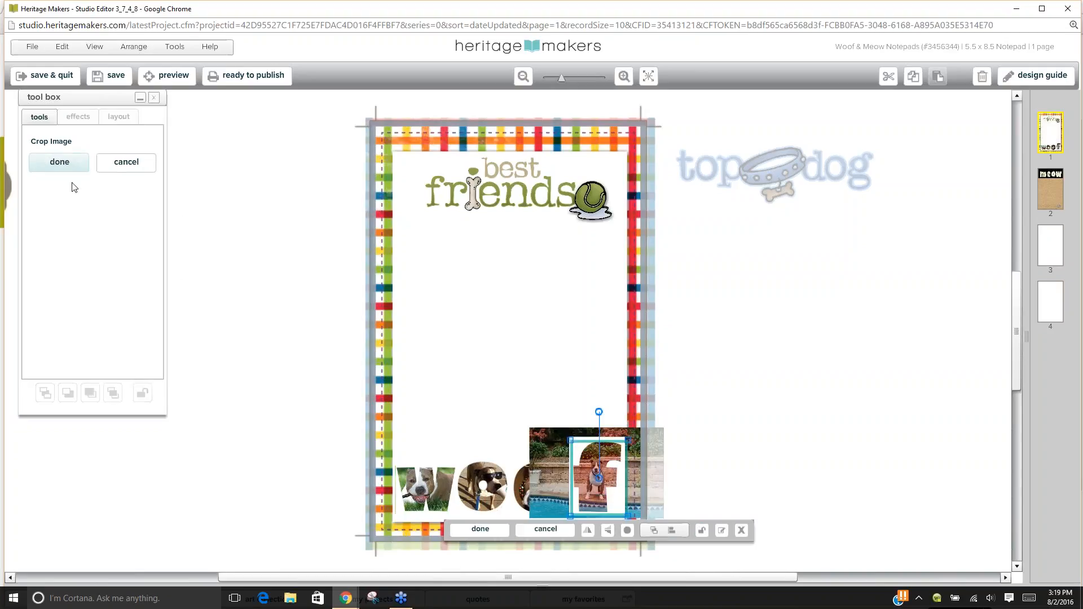
pyautogui.moveTo(627, 484); pyautogui.dragTo(622, 484)
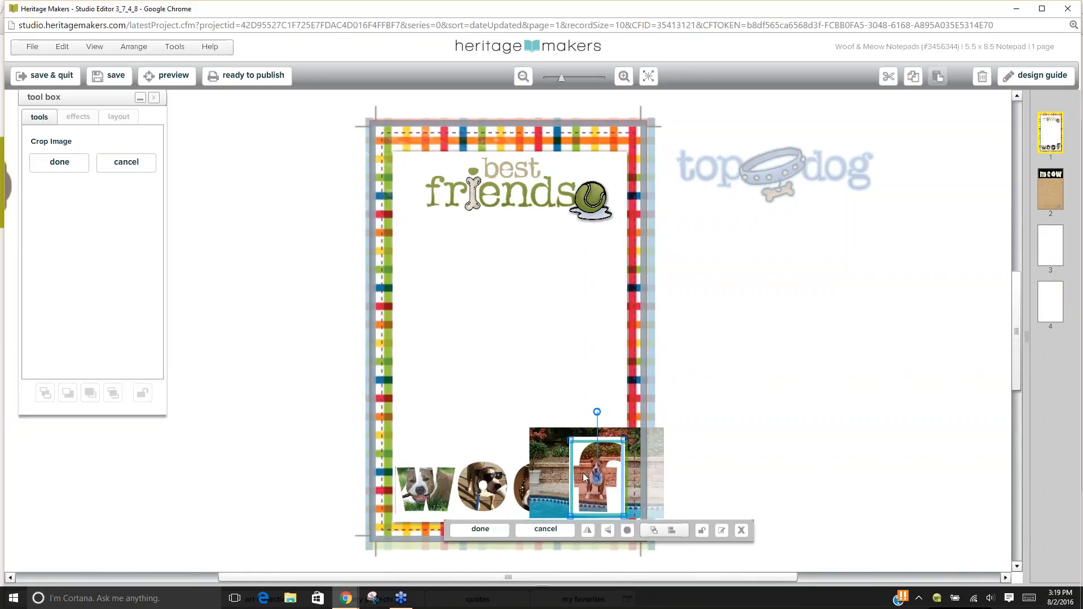
pyautogui.click(60, 162)
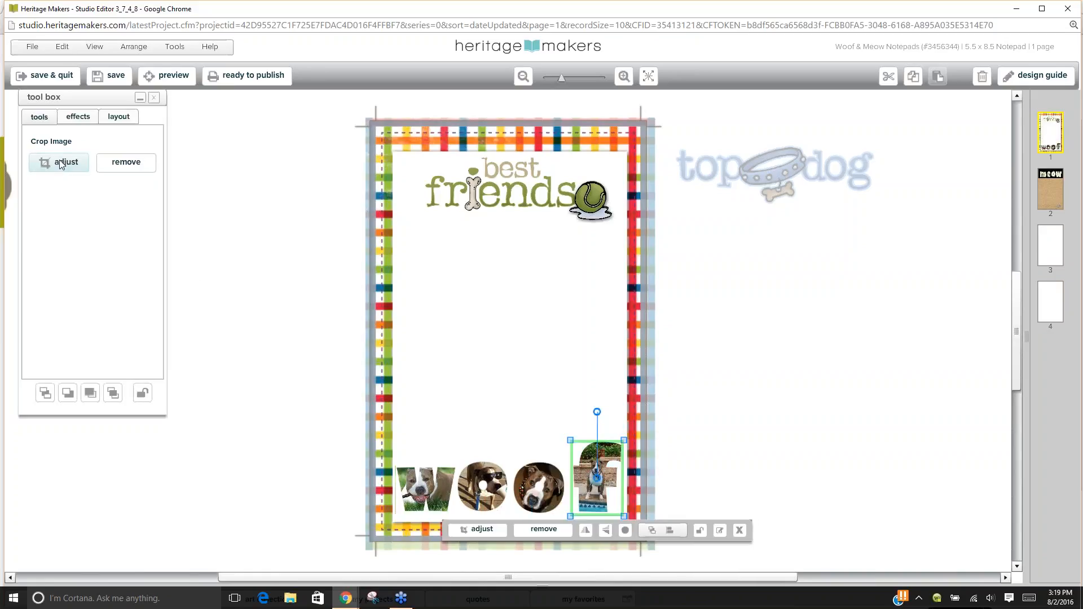
pyautogui.click(735, 482)
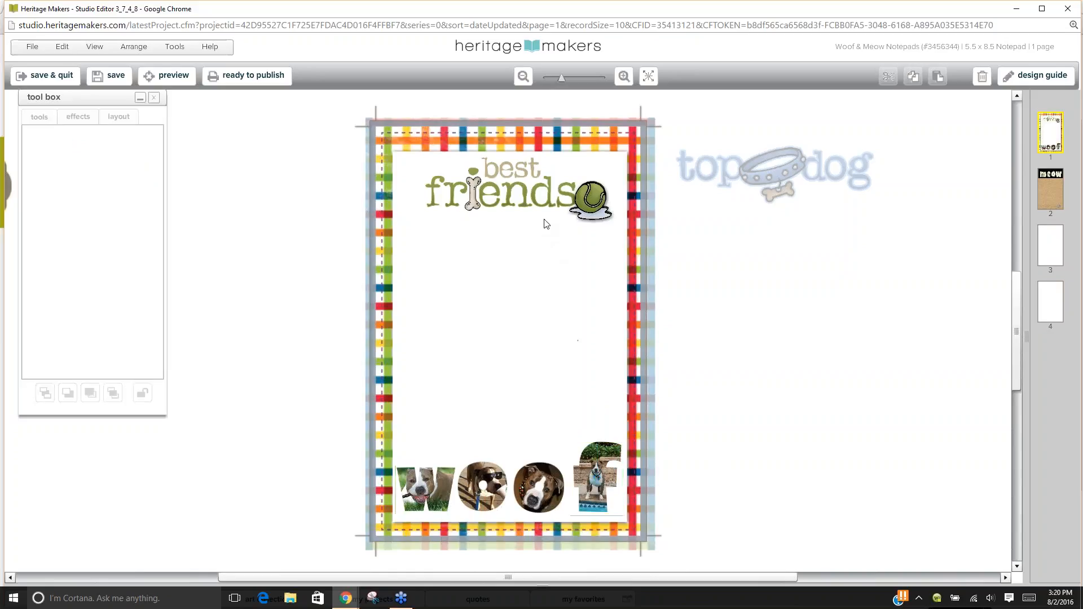
# Move the extra tennis ball and the "best friends" title off the notepad page into the empty area beside it.
pyautogui.moveTo(593, 208); pyautogui.dragTo(776, 261)
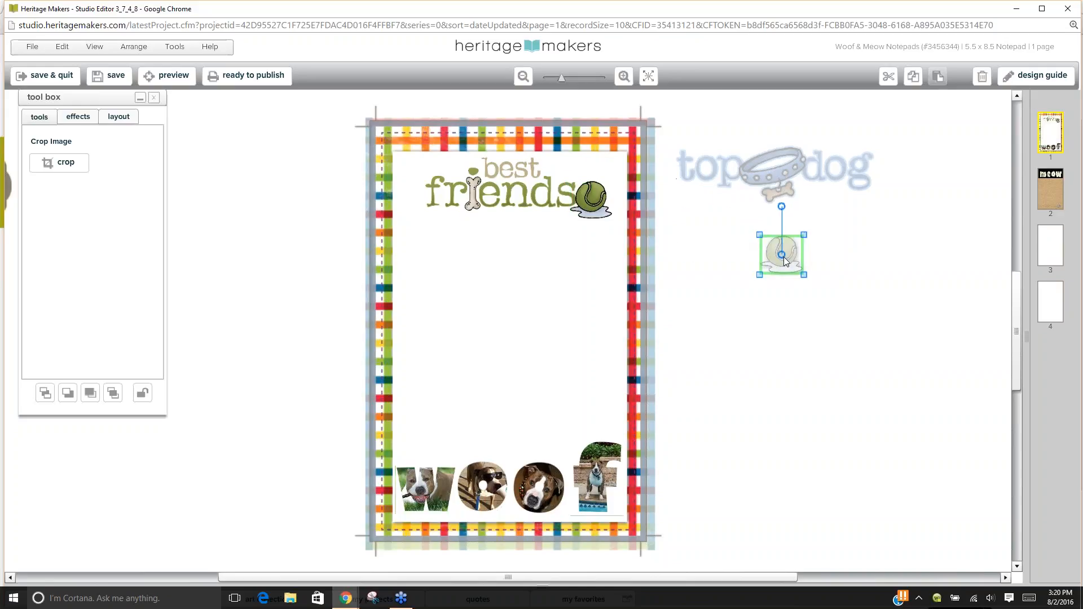
pyautogui.hotkey('ctrl', 'z')
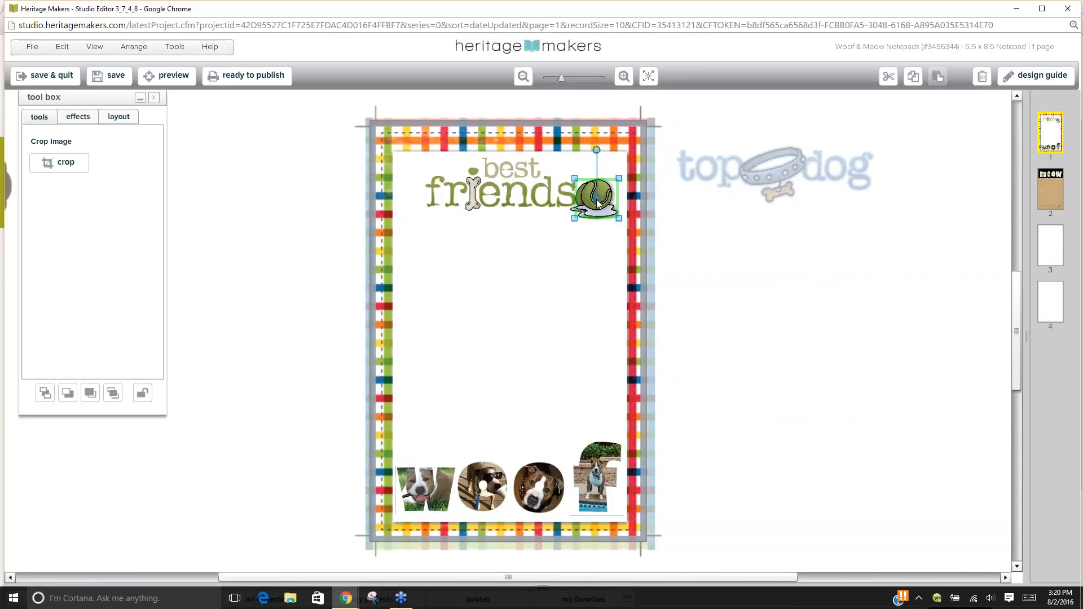
pyautogui.moveTo(593, 205); pyautogui.dragTo(865, 314)
pyautogui.click(591, 206)
pyautogui.moveTo(592, 209); pyautogui.dragTo(883, 424)
# Try the "top dog" title at the top of the notepad page and move it back outside the page.
pyautogui.click(773, 178)
pyautogui.moveTo(768, 177); pyautogui.dragTo(519, 186)
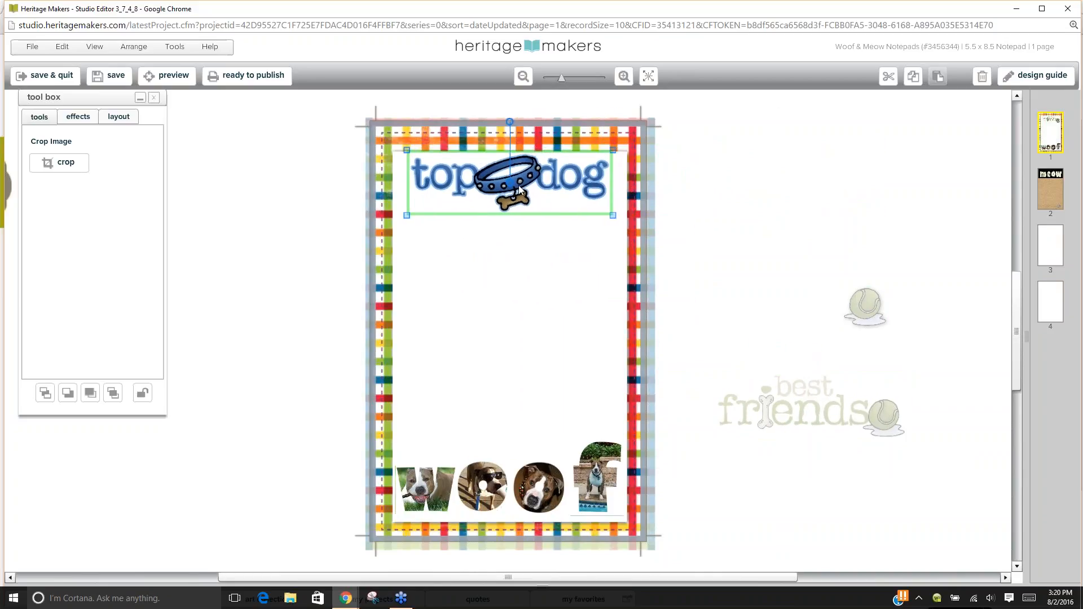
pyautogui.click(755, 277)
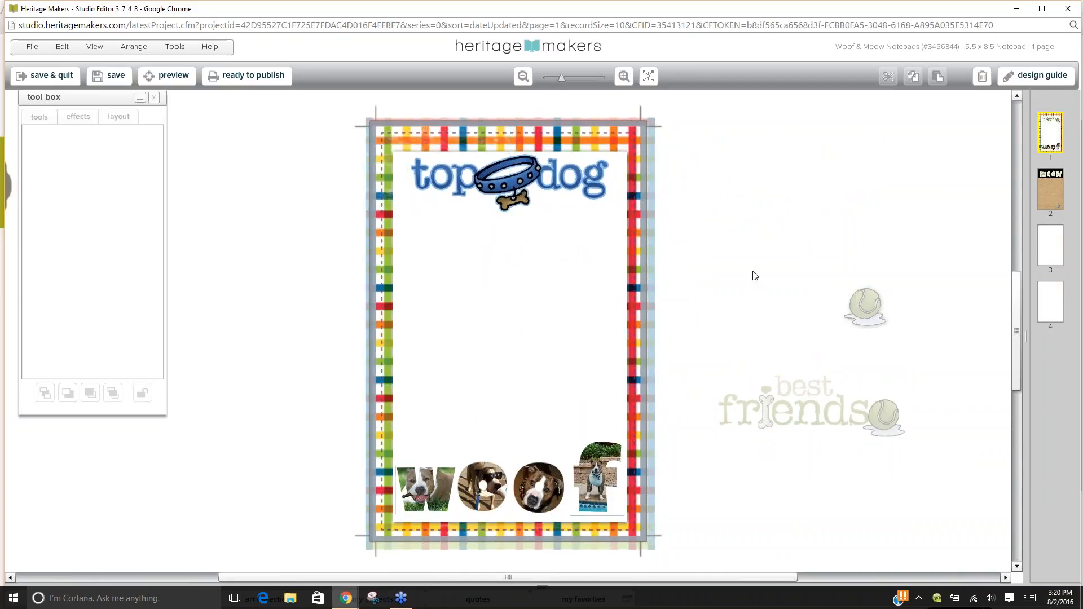
pyautogui.moveTo(539, 180); pyautogui.dragTo(818, 162)
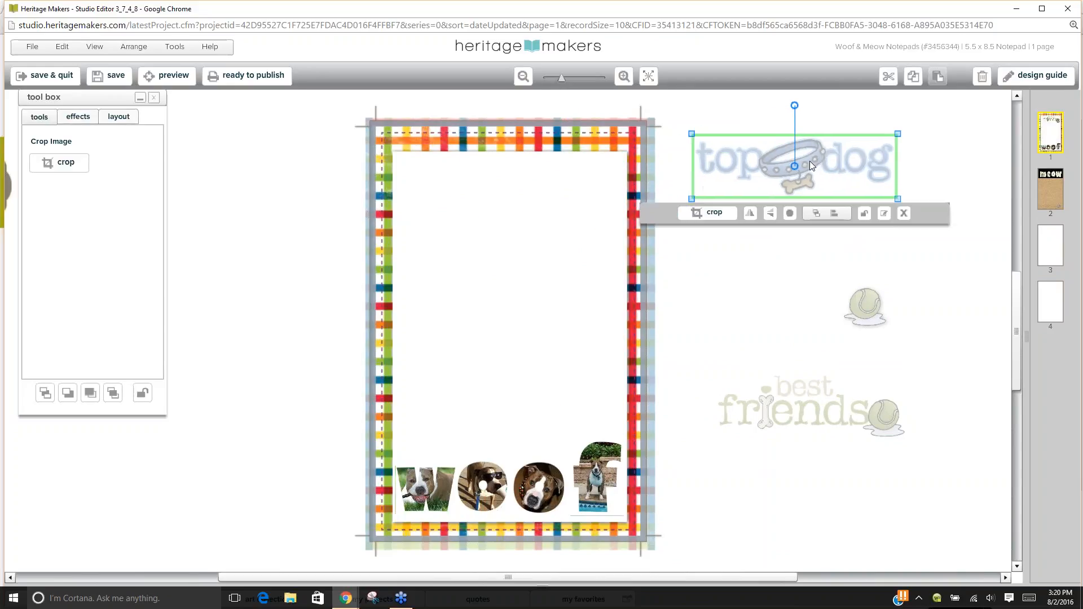
pyautogui.click(777, 281)
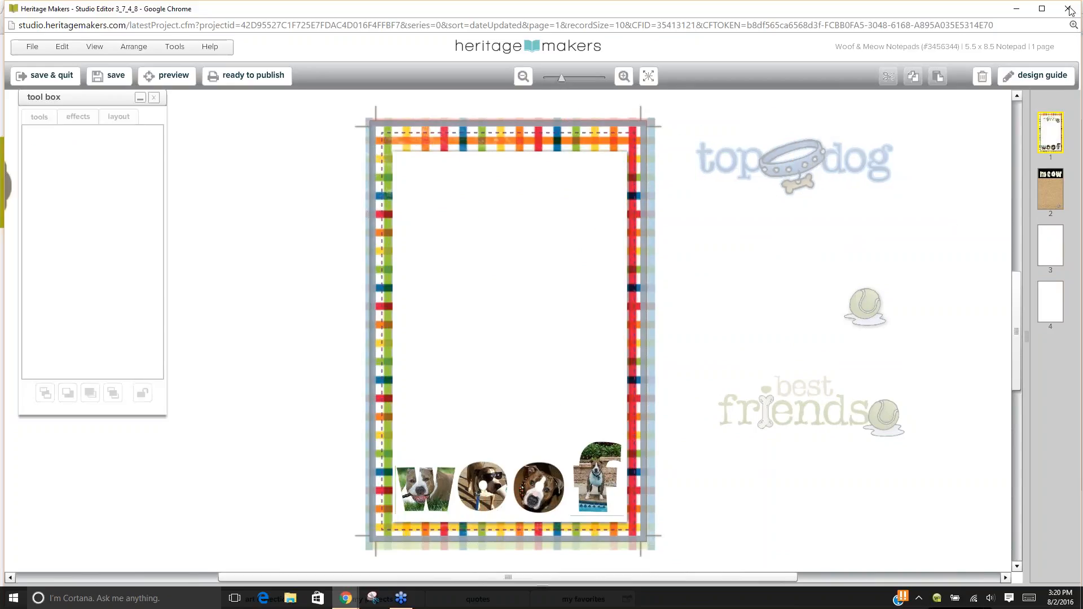
# Display page 2 to view the "meow" notepad design.
pyautogui.click(1050, 184)
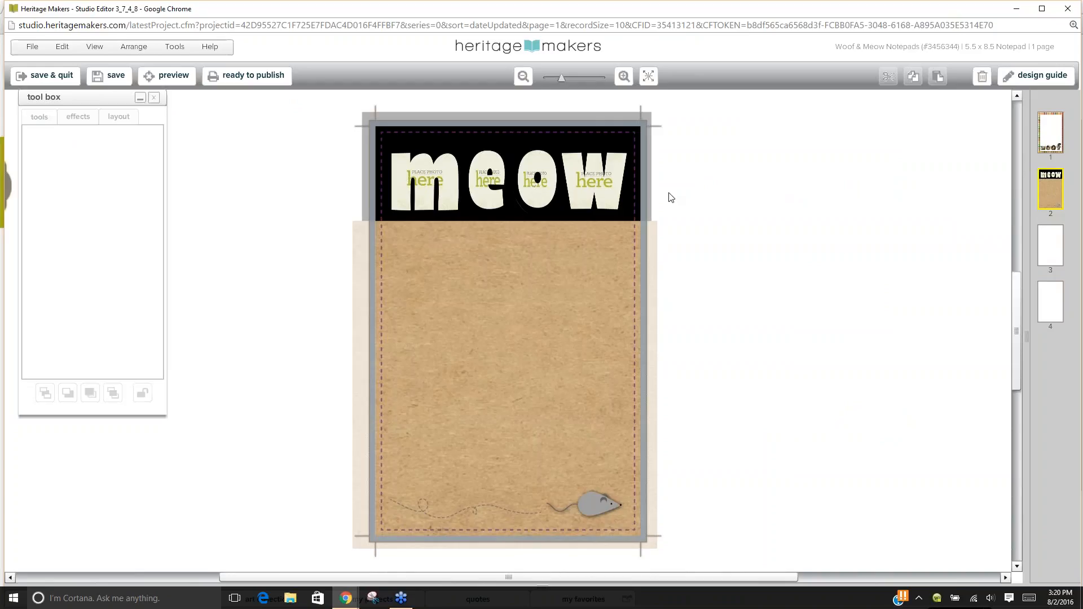
# Return to page 1 and place the "best friends" title at the top of the woof notepad page.
pyautogui.click(1054, 136)
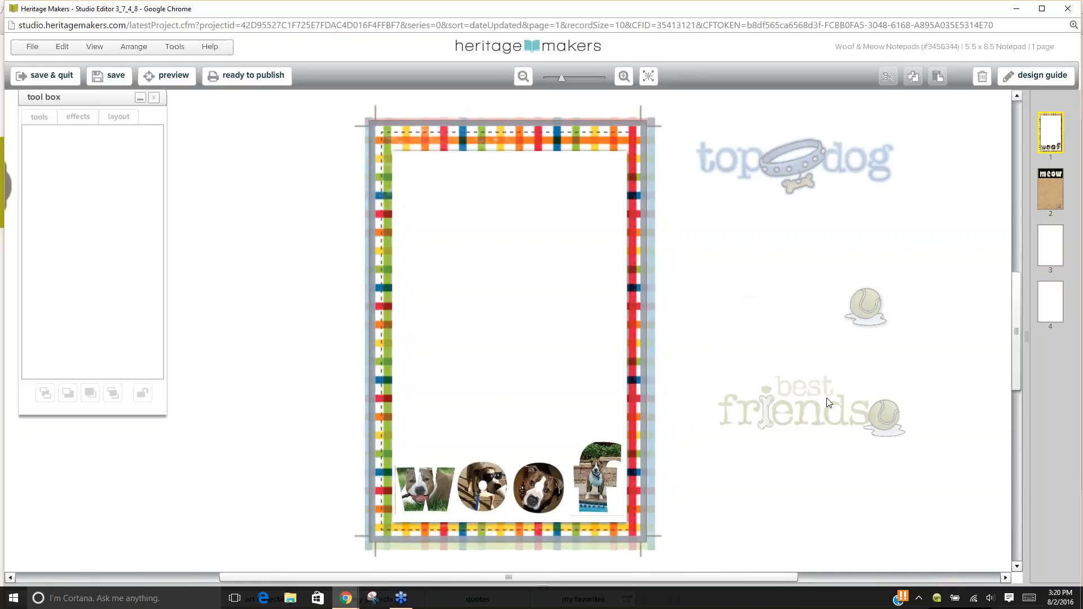
pyautogui.moveTo(825, 408); pyautogui.dragTo(528, 194)
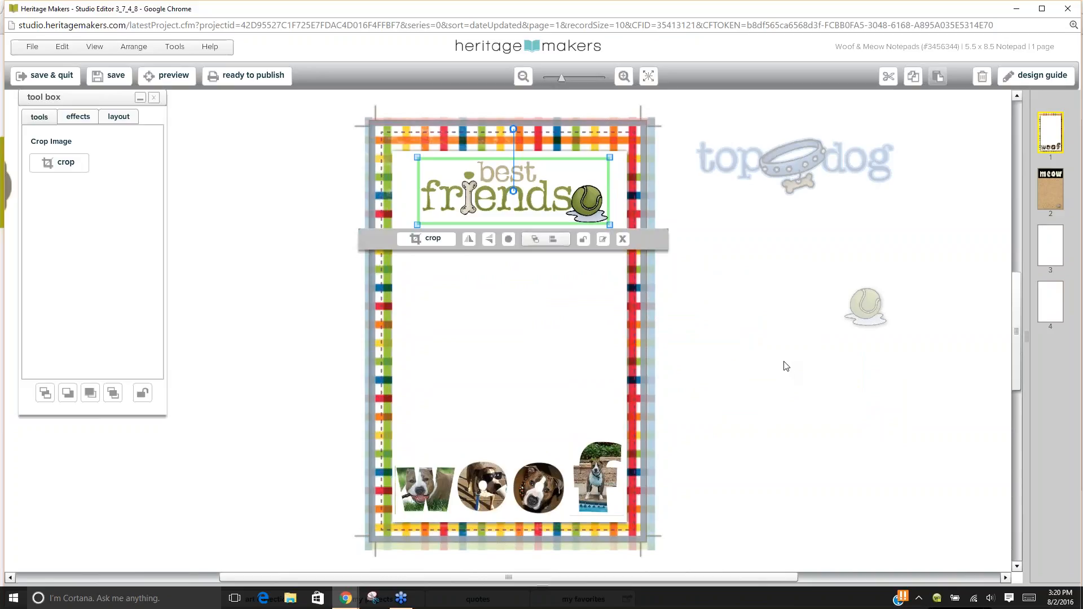
# Nudge the "best friends" title slightly upward on the woof notepad page and deselect it.
pyautogui.press('Up')
pyautogui.press('Up')
pyautogui.press('Up')
pyautogui.press('Up')
pyautogui.press('Up')
pyautogui.press('Up')
pyautogui.press('Up')
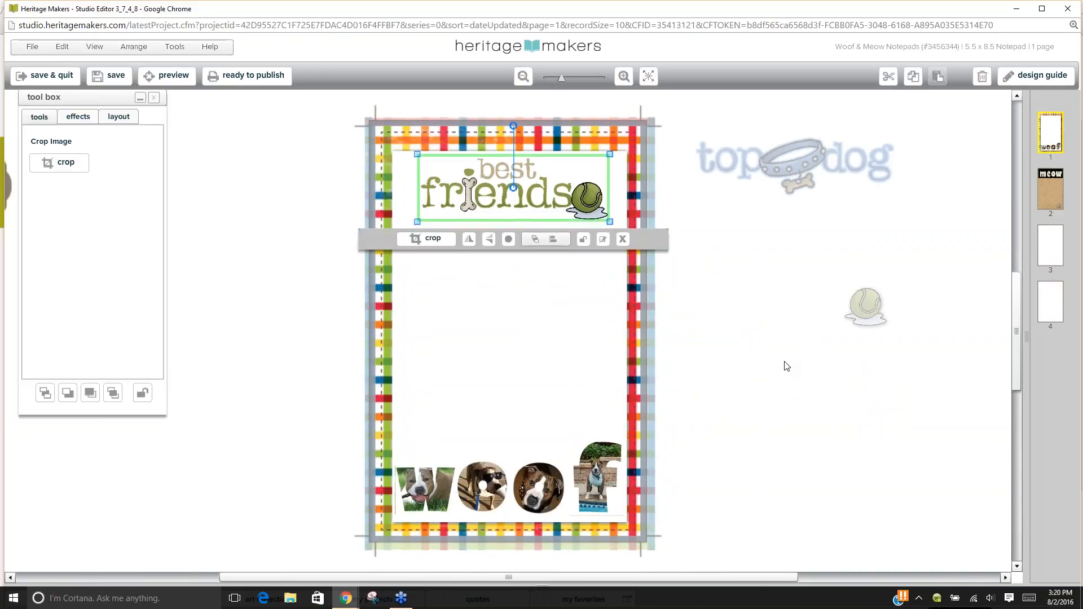
pyautogui.click(759, 410)
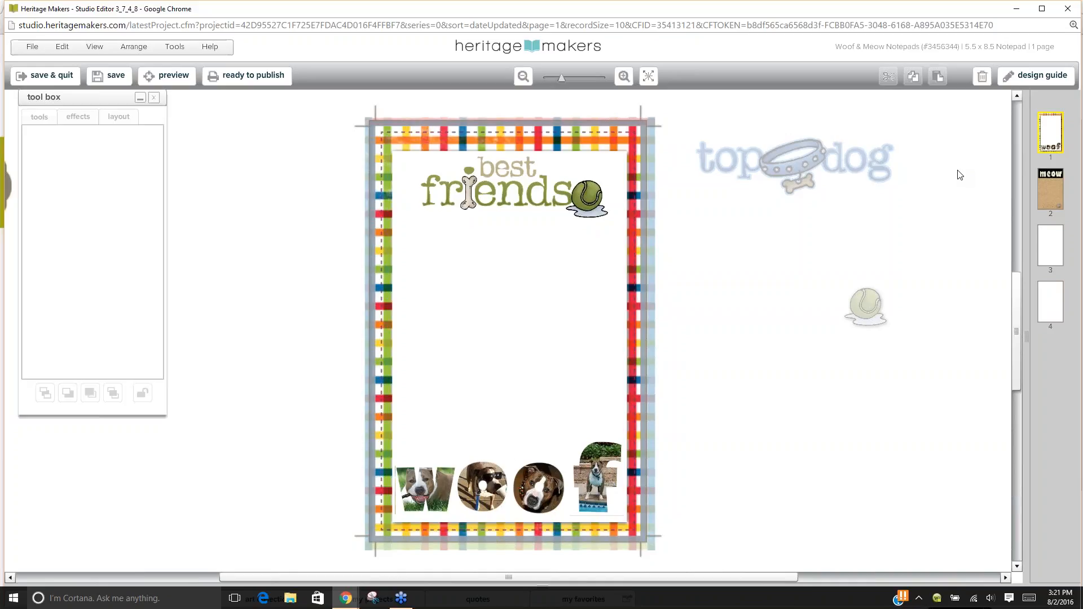
# Display blank page 3 with the art collection visible and the tool box collapsed.
pyautogui.click(1051, 252)
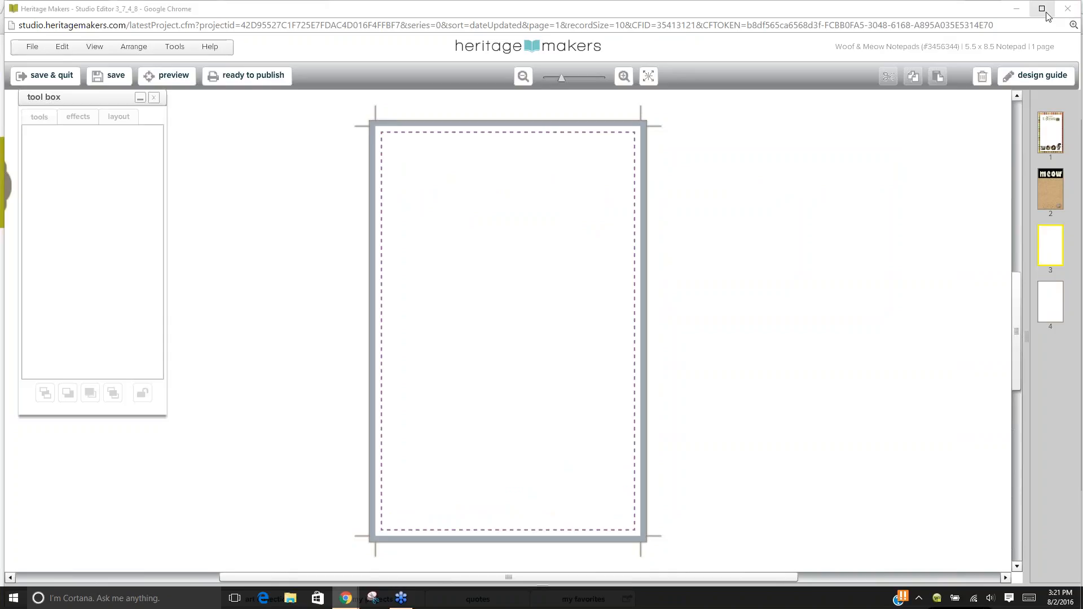
pyautogui.click(1042, 8)
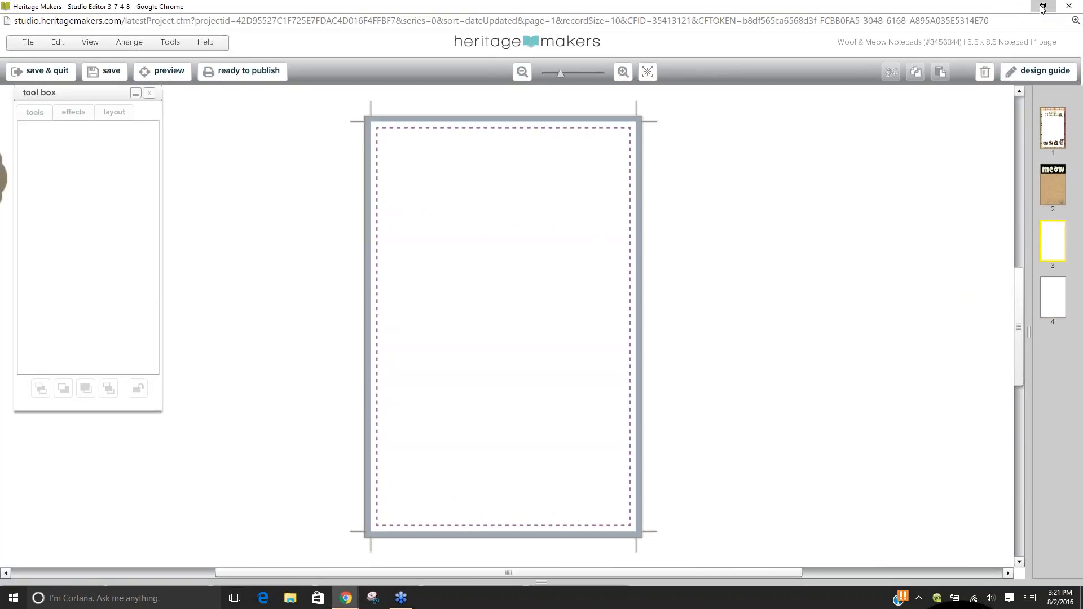
pyautogui.click(1042, 7)
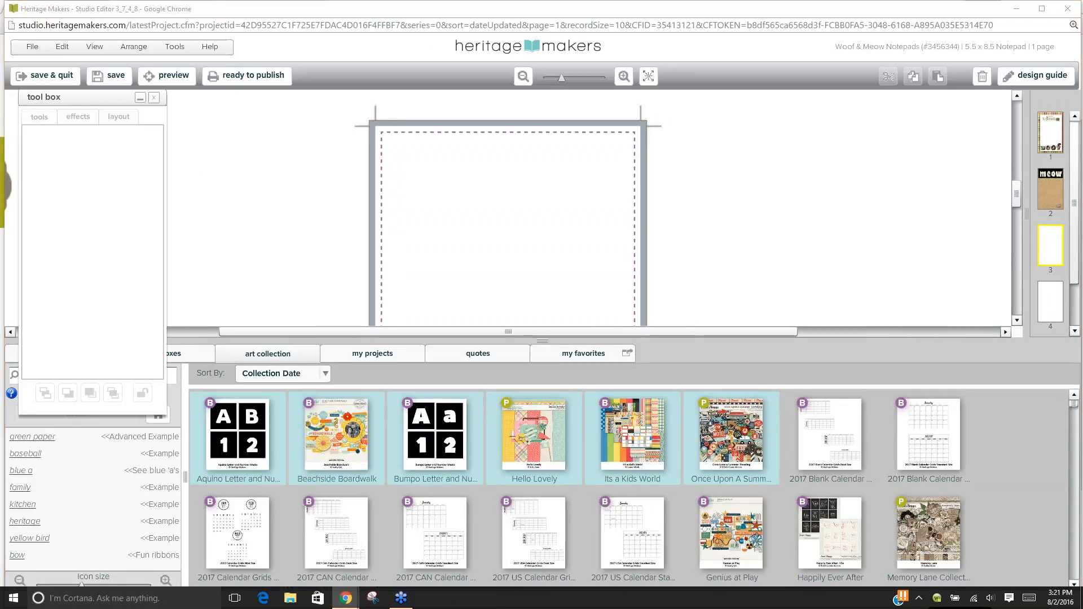
pyautogui.click(140, 99)
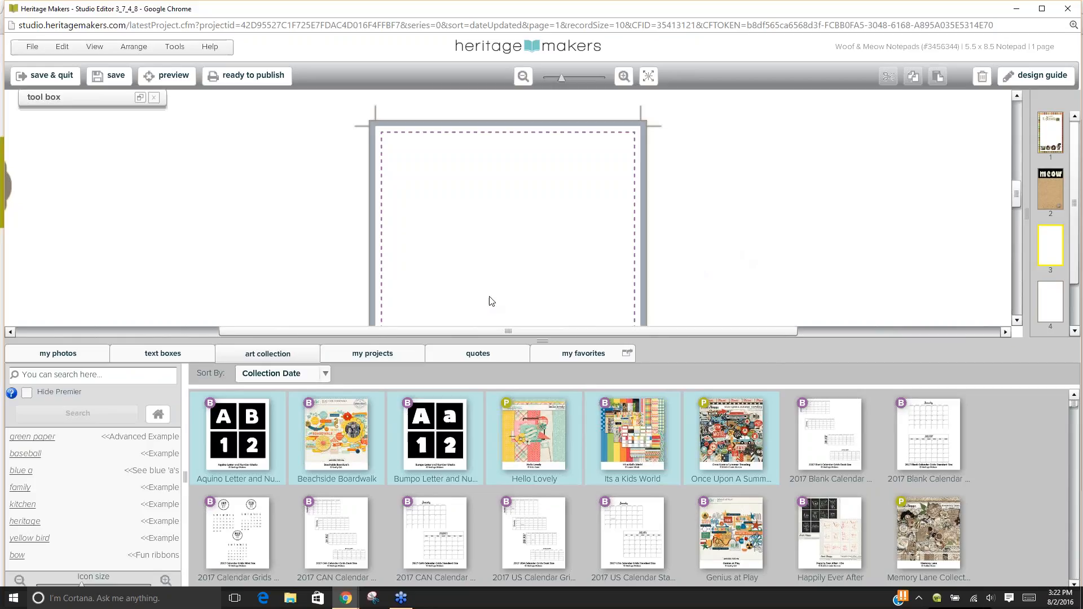
# Search the art collection for "masks" and open the Aquino Letter and Number Masks collection.
pyautogui.click(113, 375)
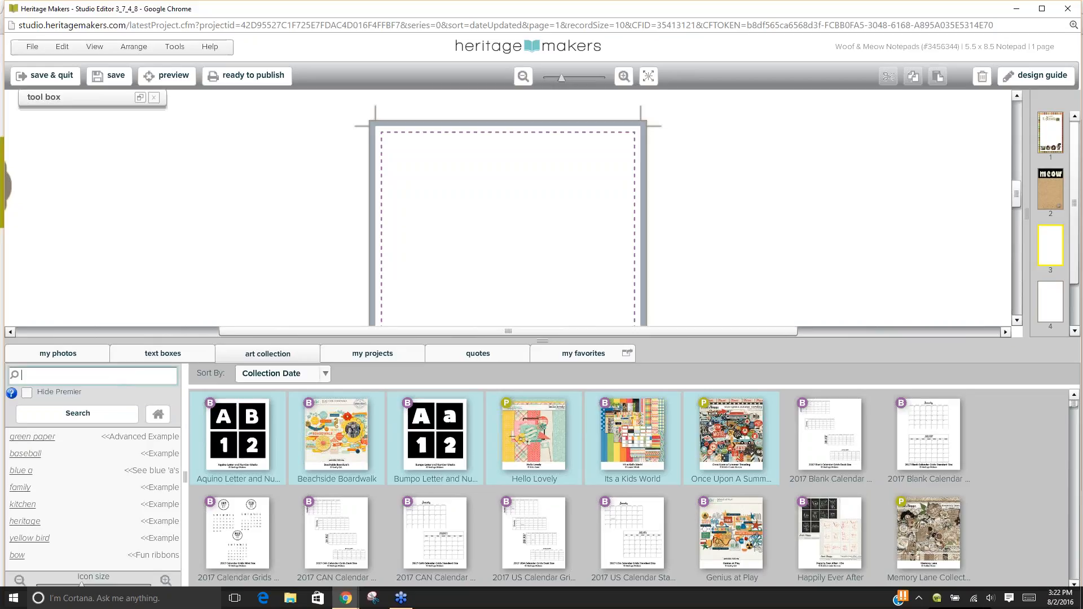
pyautogui.press('Return')
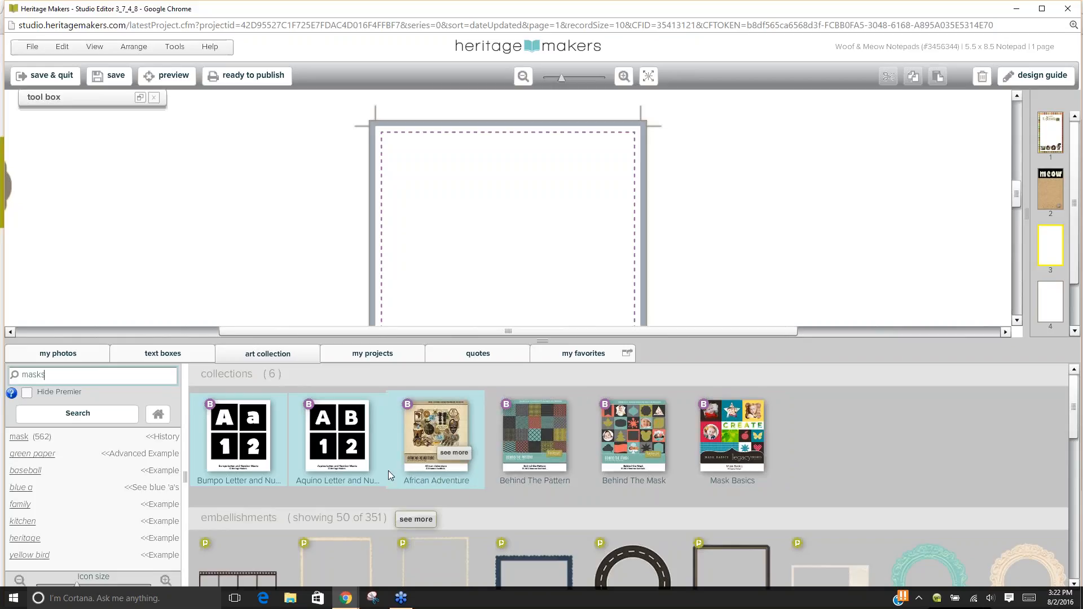
pyautogui.click(352, 452)
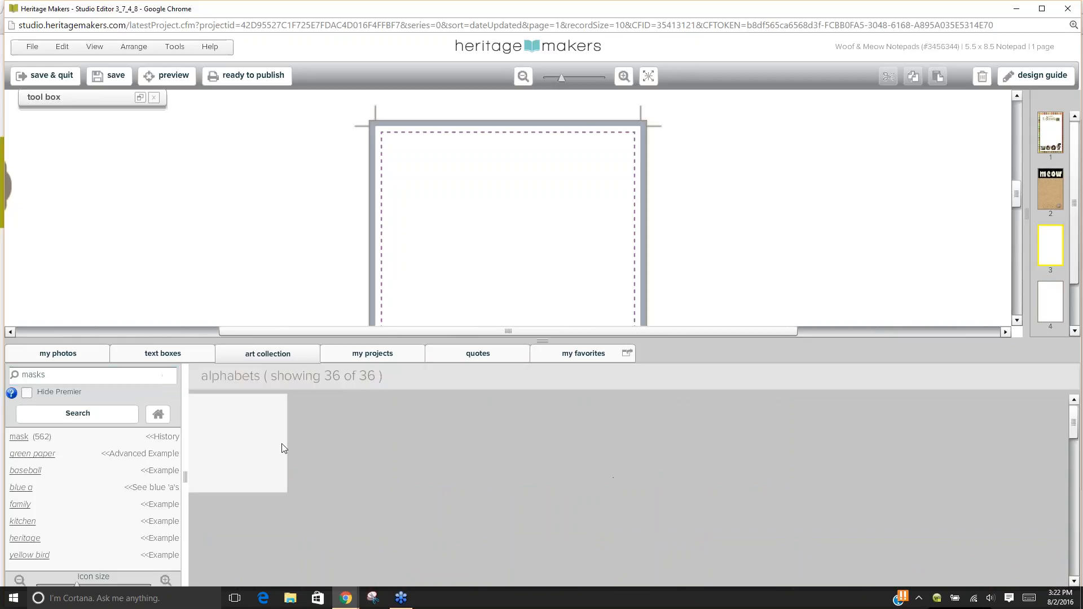
# Add the S, I, M and W letter masks from the Aquino alphabet to page 3.
pyautogui.click(1074, 582)
pyautogui.click(1074, 581)
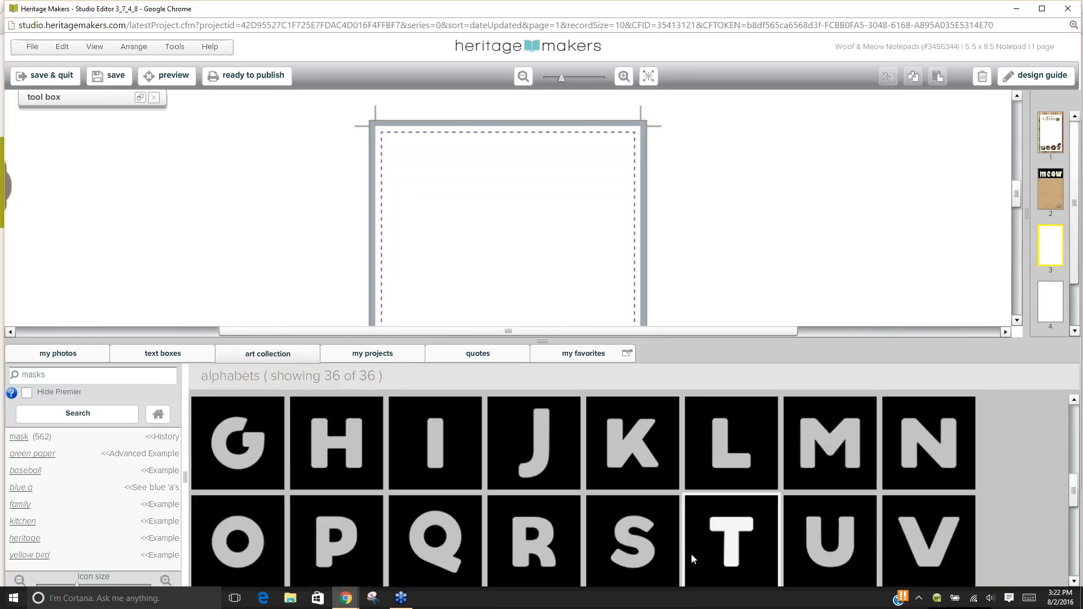
pyautogui.moveTo(667, 557); pyautogui.dragTo(440, 257)
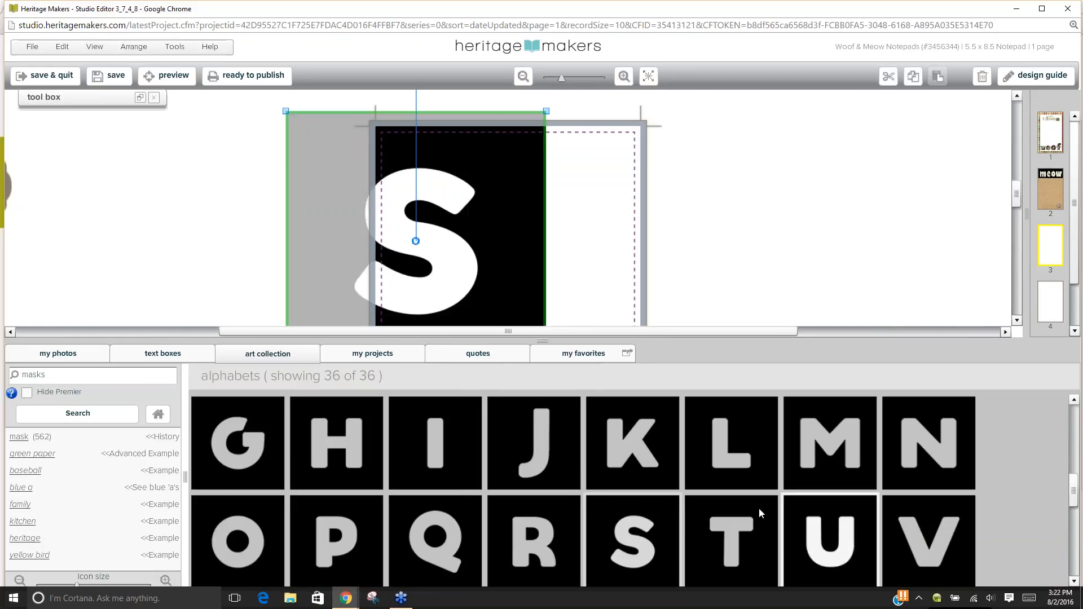
pyautogui.moveTo(463, 459); pyautogui.dragTo(604, 310)
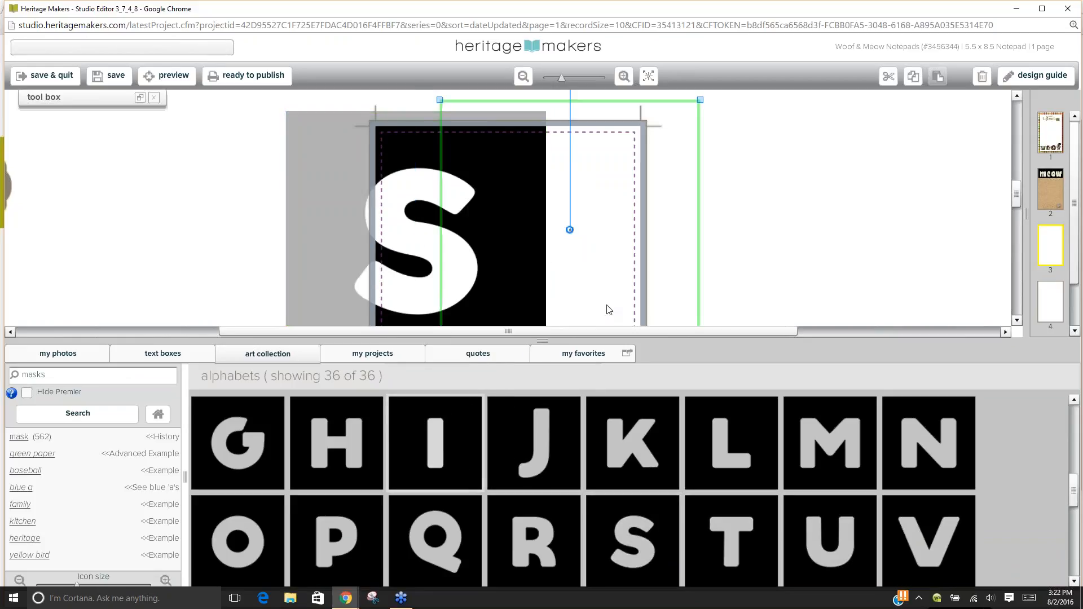
pyautogui.moveTo(824, 475); pyautogui.dragTo(737, 232)
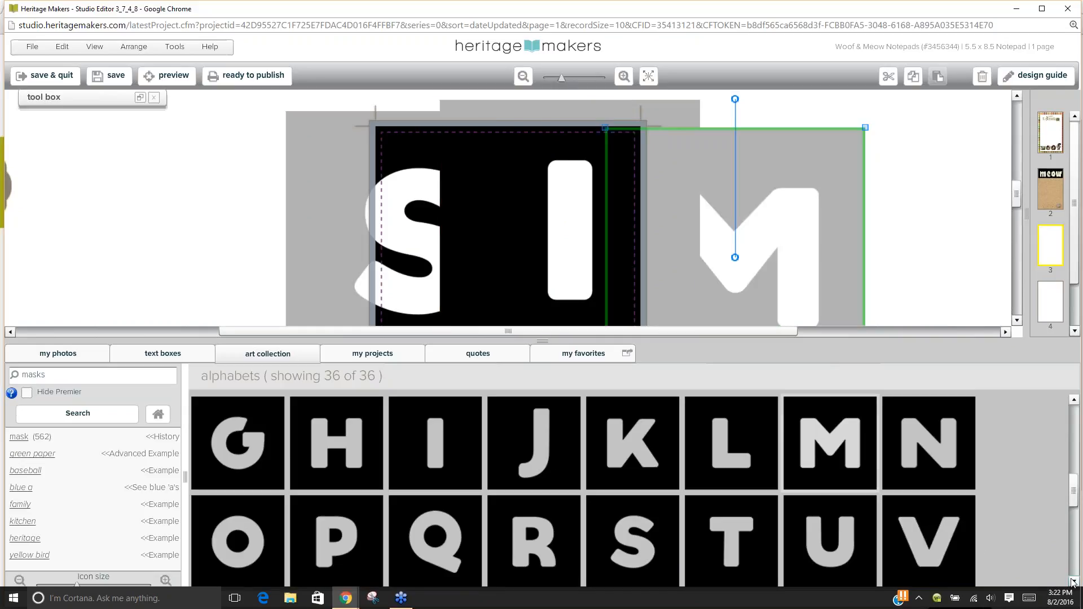
pyautogui.click(1074, 581)
pyautogui.moveTo(238, 540); pyautogui.dragTo(273, 226)
# Enlarge the canvas area and spread the overlapping masks, moving the S to the lower page and the I above it.
pyautogui.click(546, 340)
pyautogui.moveTo(463, 356); pyautogui.dragTo(575, 515)
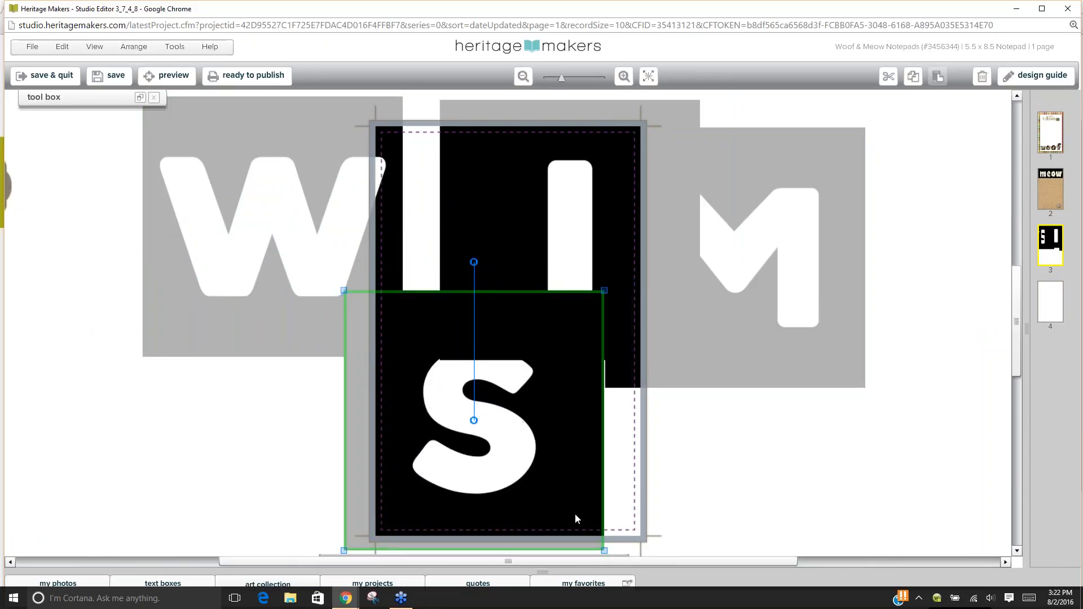
pyautogui.moveTo(576, 233); pyautogui.dragTo(618, 142)
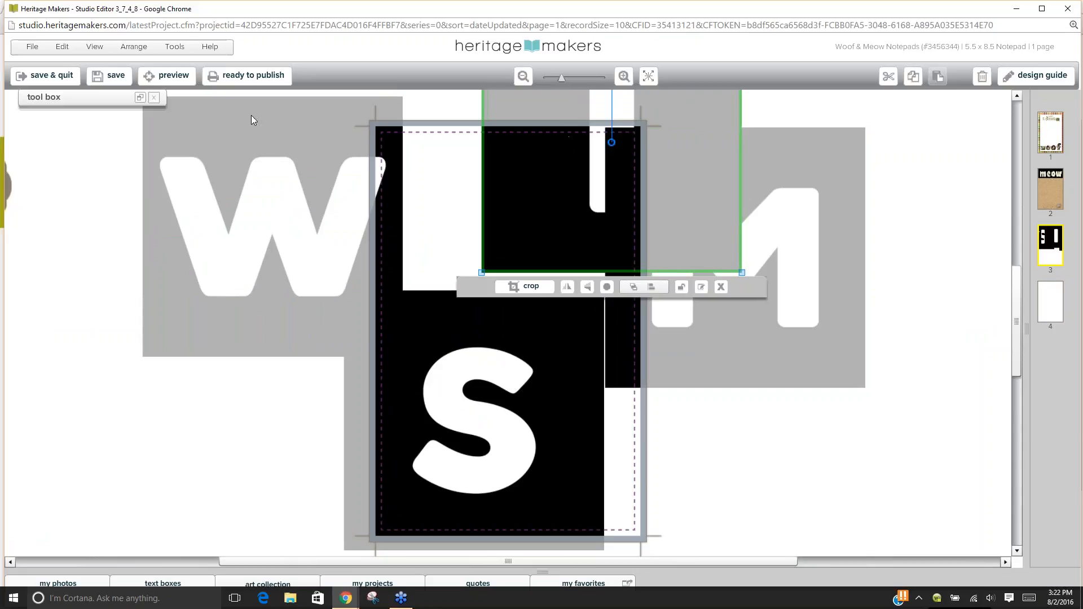
# Try to crop the selected I mask using a crop frame fitted closely around the S.
pyautogui.click(141, 97)
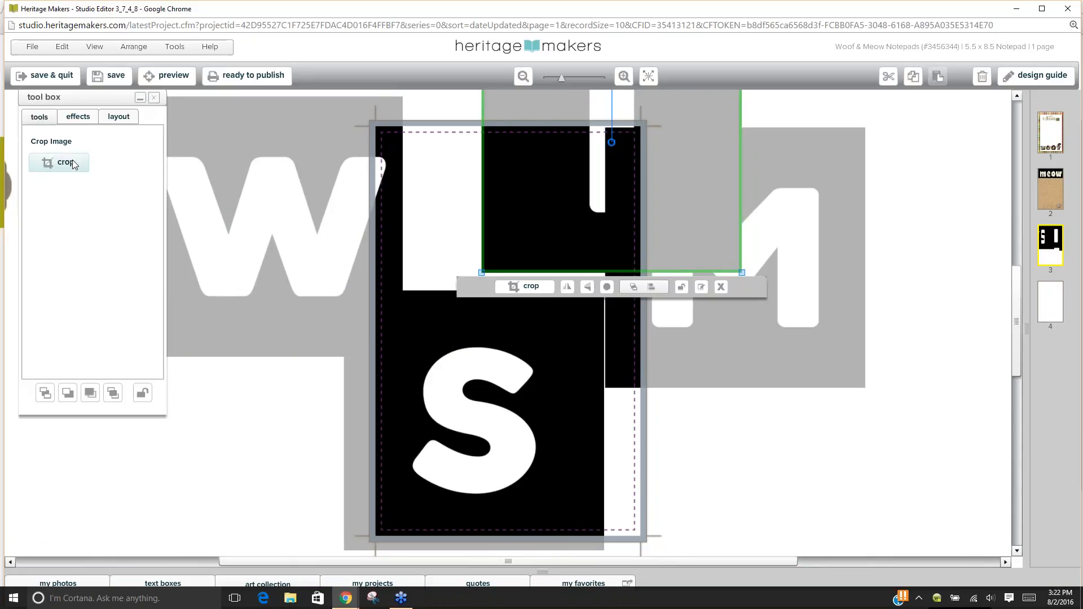
pyautogui.click(74, 165)
pyautogui.moveTo(549, 214); pyautogui.dragTo(433, 487)
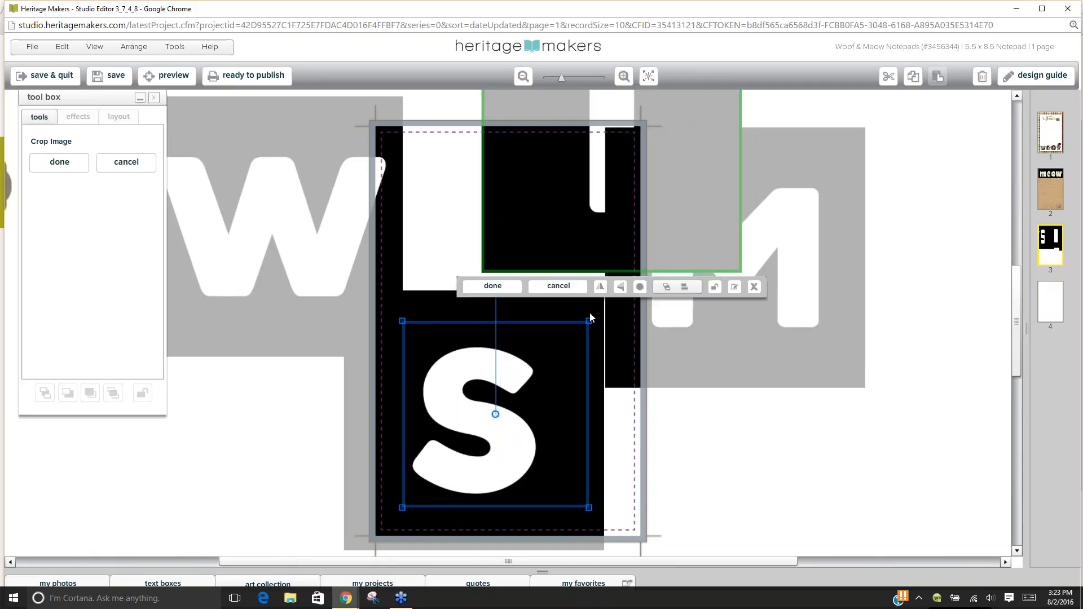
pyautogui.moveTo(585, 320); pyautogui.dragTo(547, 336)
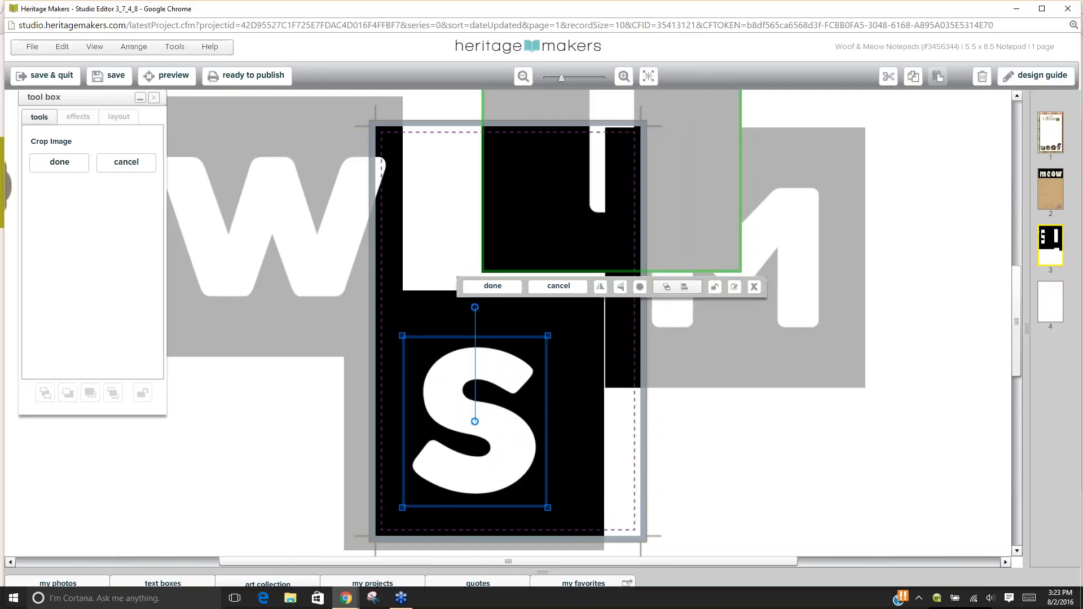
pyautogui.click(59, 163)
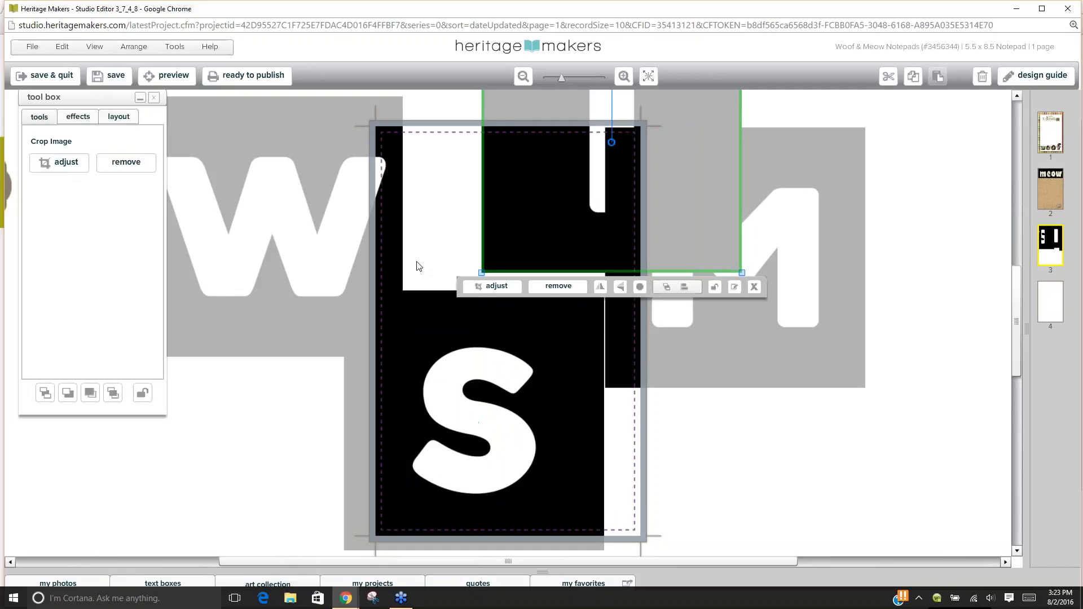
pyautogui.click(59, 163)
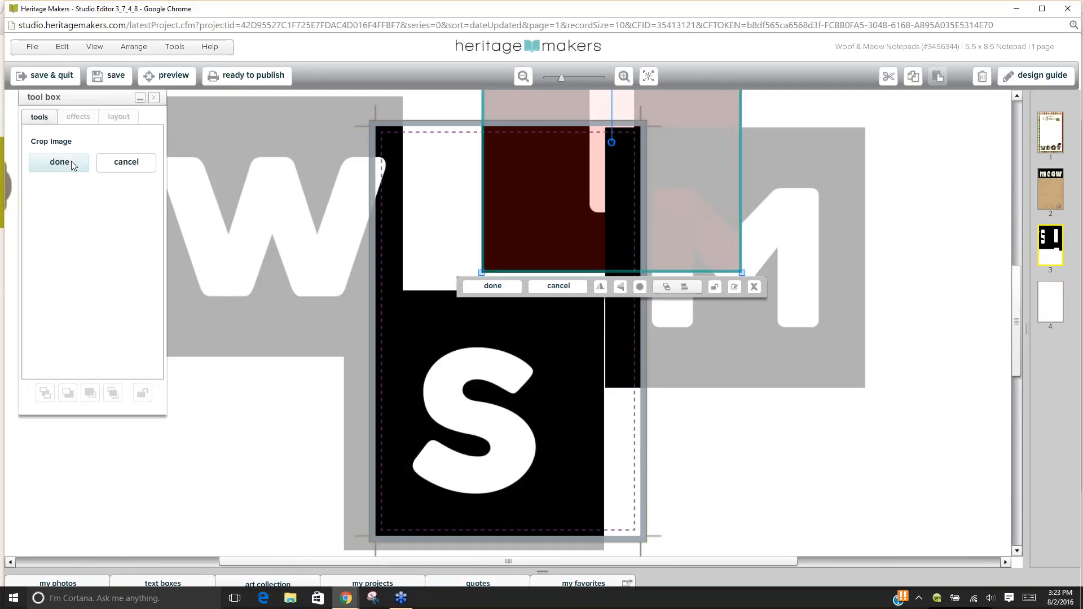
pyautogui.moveTo(572, 190); pyautogui.dragTo(495, 429)
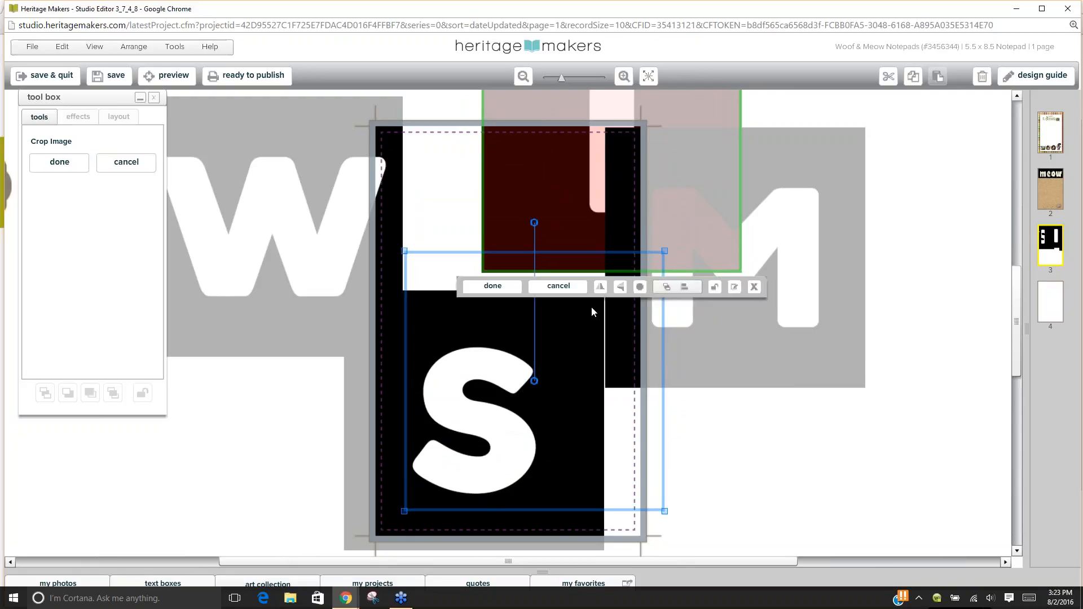
pyautogui.moveTo(666, 251); pyautogui.dragTo(552, 337)
pyautogui.click(59, 162)
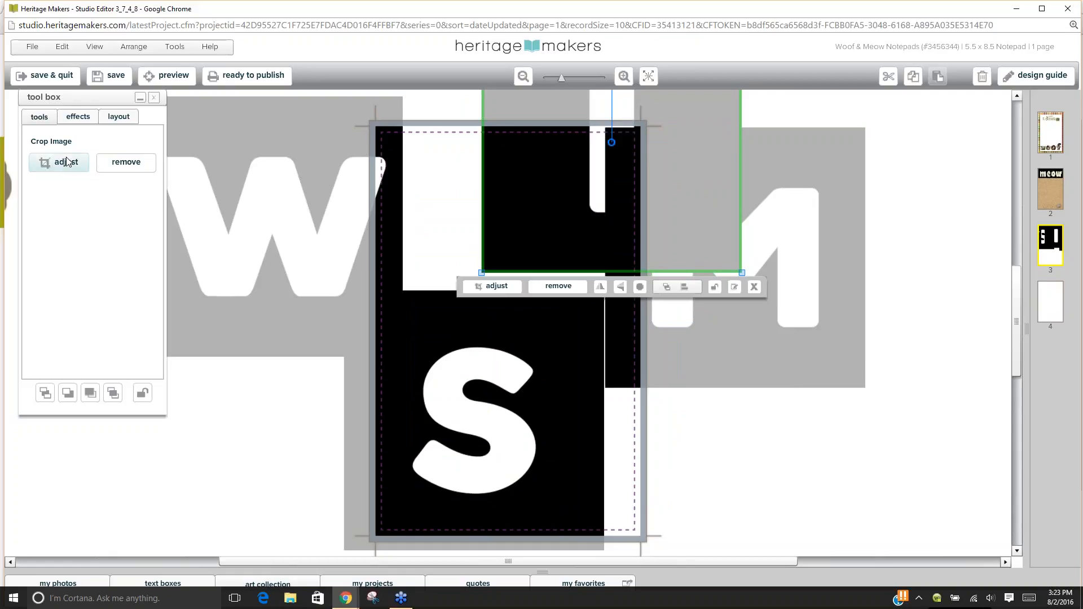
# Arrange the four letter masks side by side in one row spelling SWIM across the page.
pyautogui.moveTo(580, 364); pyautogui.dragTo(321, 421)
pyautogui.moveTo(328, 140); pyautogui.dragTo(518, 322)
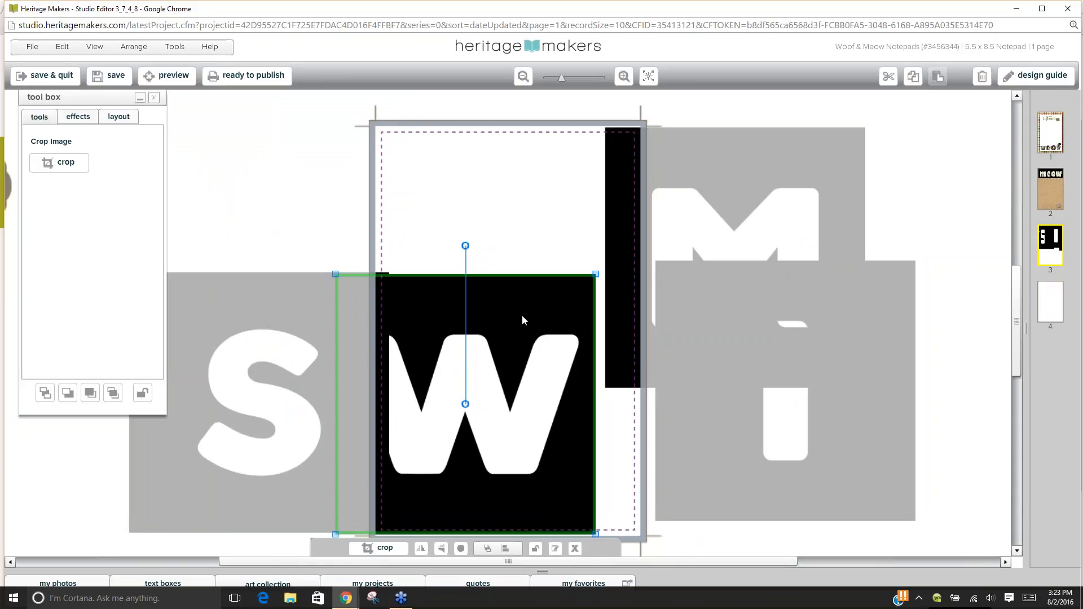
pyautogui.moveTo(432, 326); pyautogui.dragTo(470, 321)
pyautogui.moveTo(689, 368); pyautogui.dragTo(733, 308)
pyautogui.moveTo(698, 442); pyautogui.dragTo(682, 438)
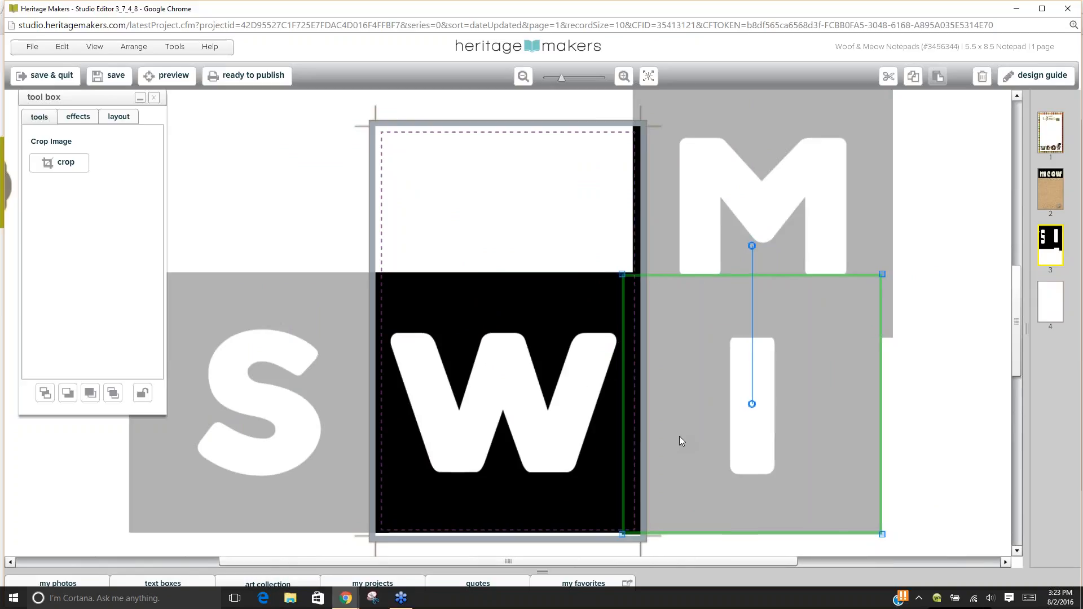
pyautogui.click(524, 77)
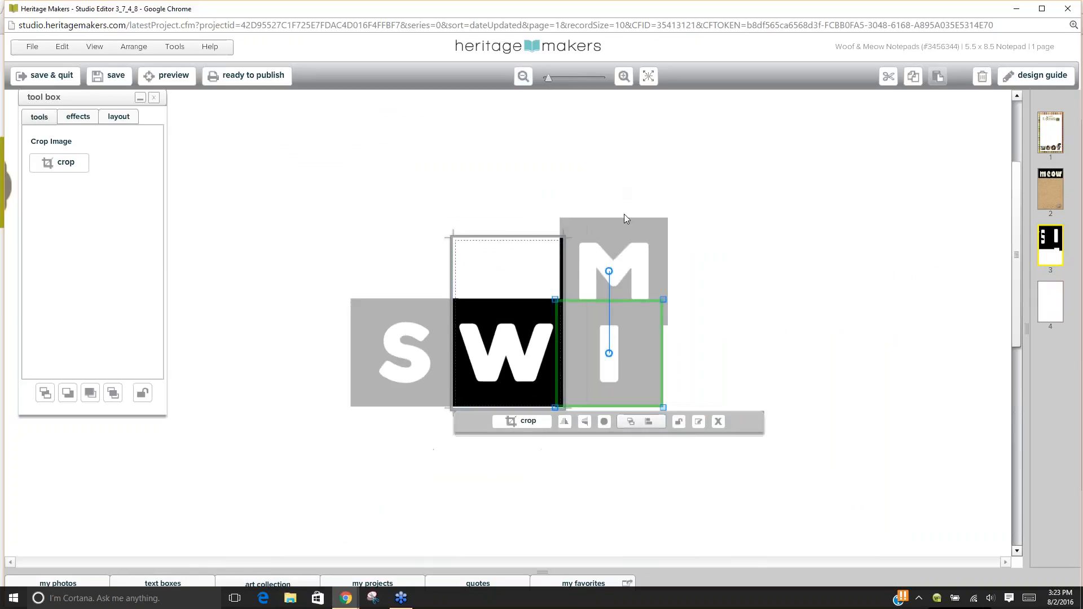
pyautogui.moveTo(623, 223); pyautogui.dragTo(710, 305)
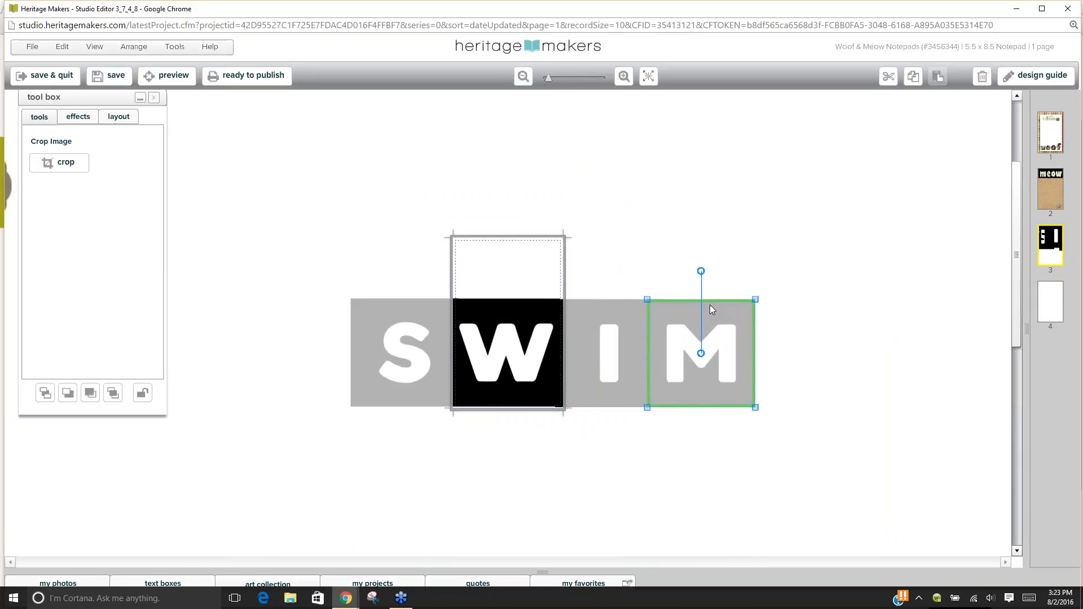
# Shrink the four SWIM masks together into a row about 5.68 inches wide at the page's lower edge, with their tops aligned.
pyautogui.keyDown('shift'); pyautogui.click(635, 318); pyautogui.keyUp('shift')
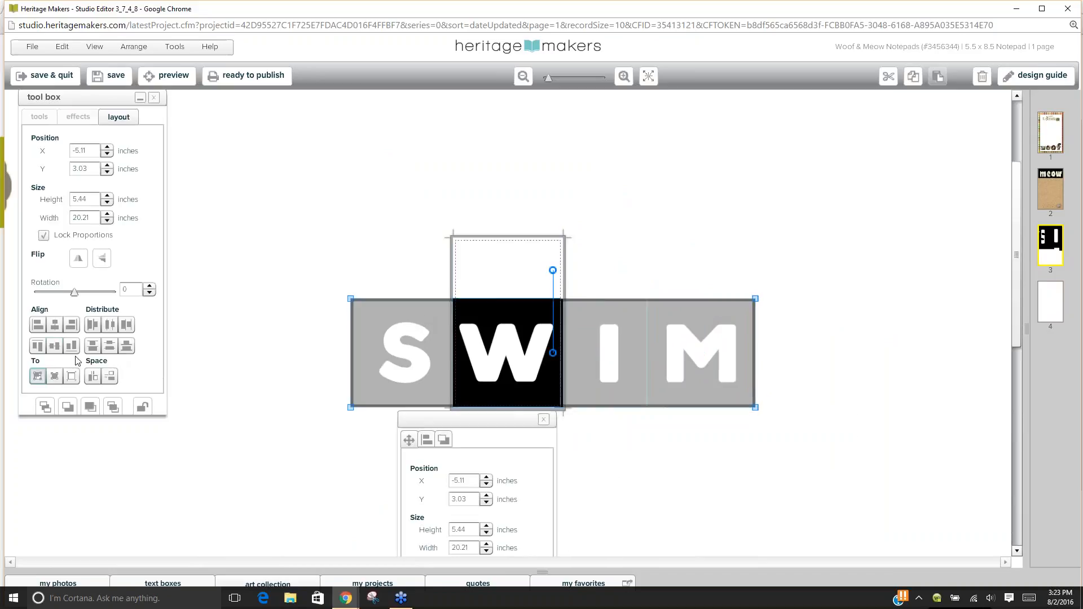
pyautogui.moveTo(756, 299); pyautogui.dragTo(551, 365)
pyautogui.moveTo(441, 358); pyautogui.dragTo(549, 365)
pyautogui.click(534, 365)
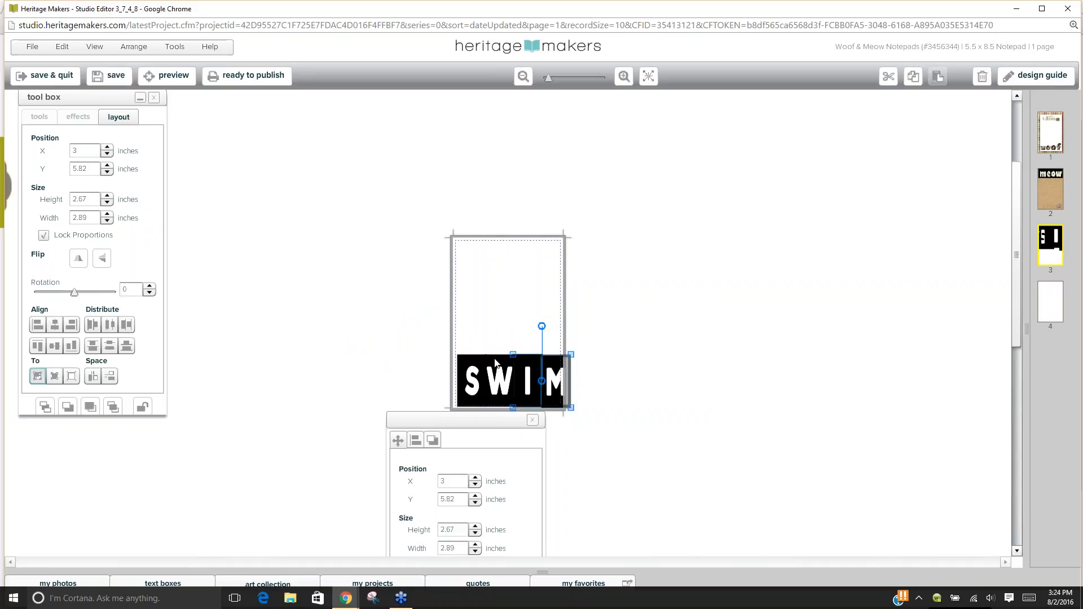
pyautogui.click(37, 349)
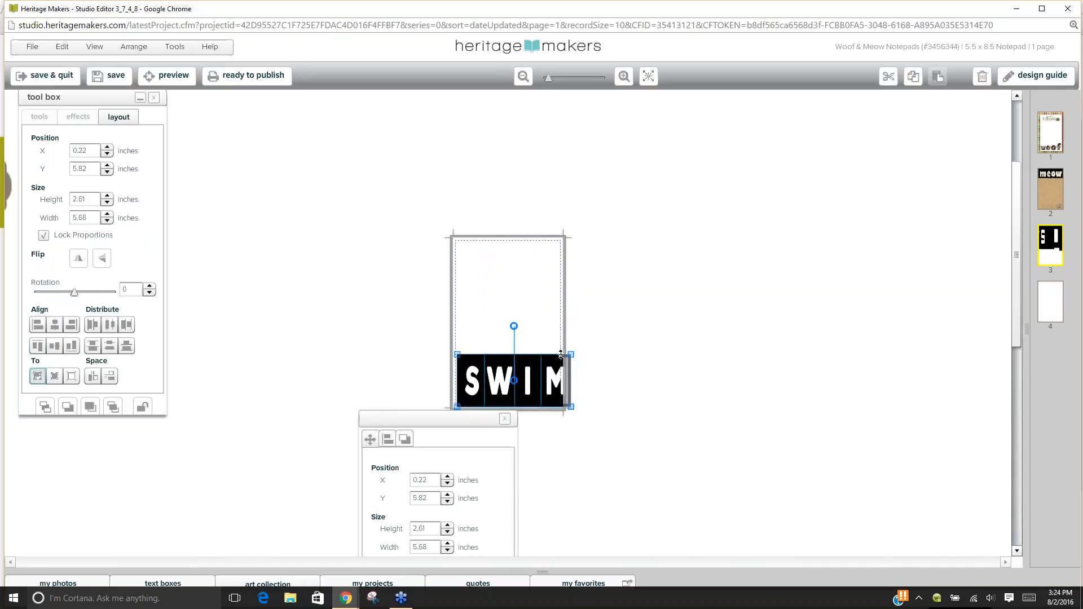
# Resize the SWIM row to about 4.97 by 2.44 inches and position it at about X 0.27, Y 5.85 inches.
pyautogui.moveTo(572, 355); pyautogui.dragTo(559, 358)
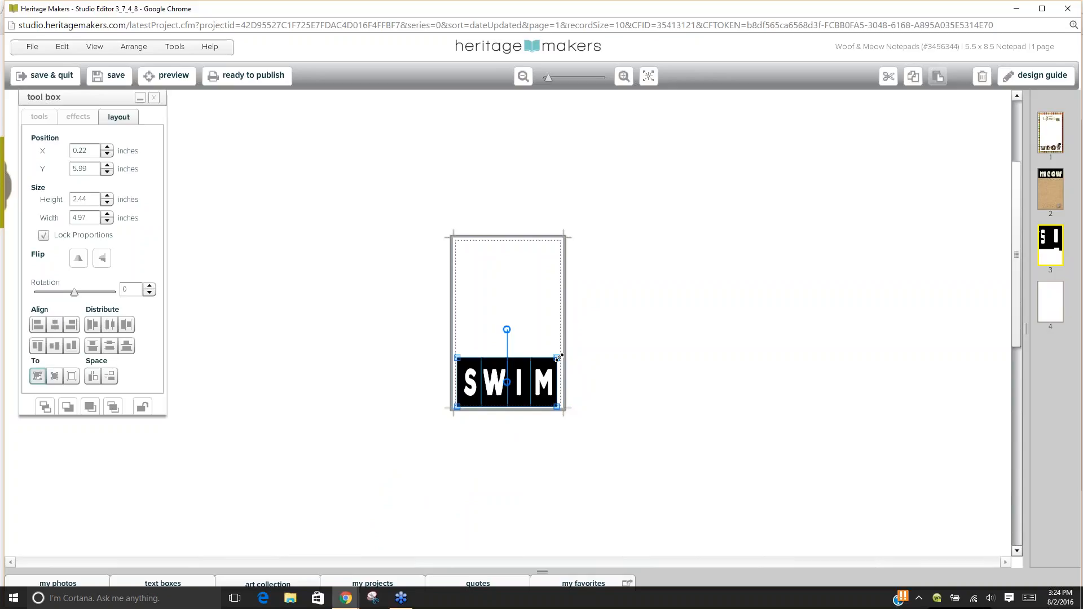
pyautogui.moveTo(544, 373); pyautogui.dragTo(546, 367)
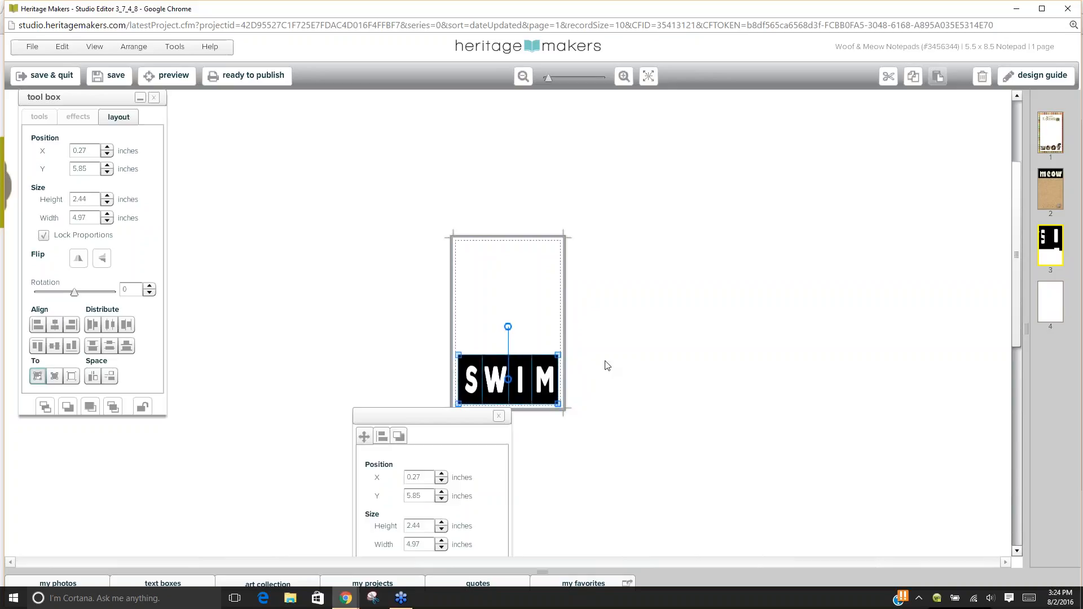
pyautogui.click(612, 348)
pyautogui.click(623, 76)
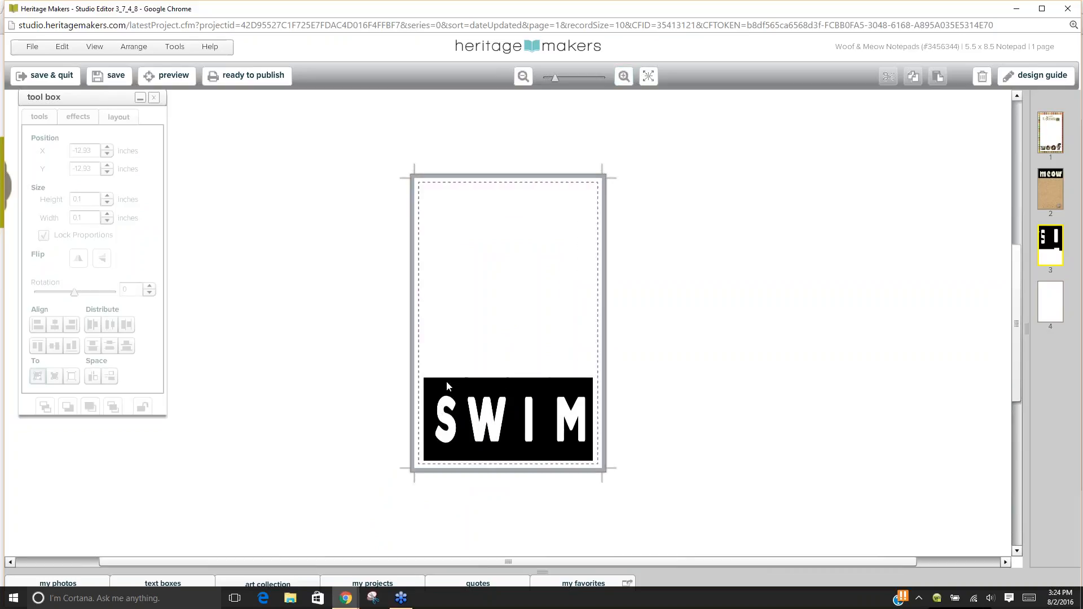
# Search the art collection for "water" and open the Water Paper collection.
pyautogui.click(273, 573)
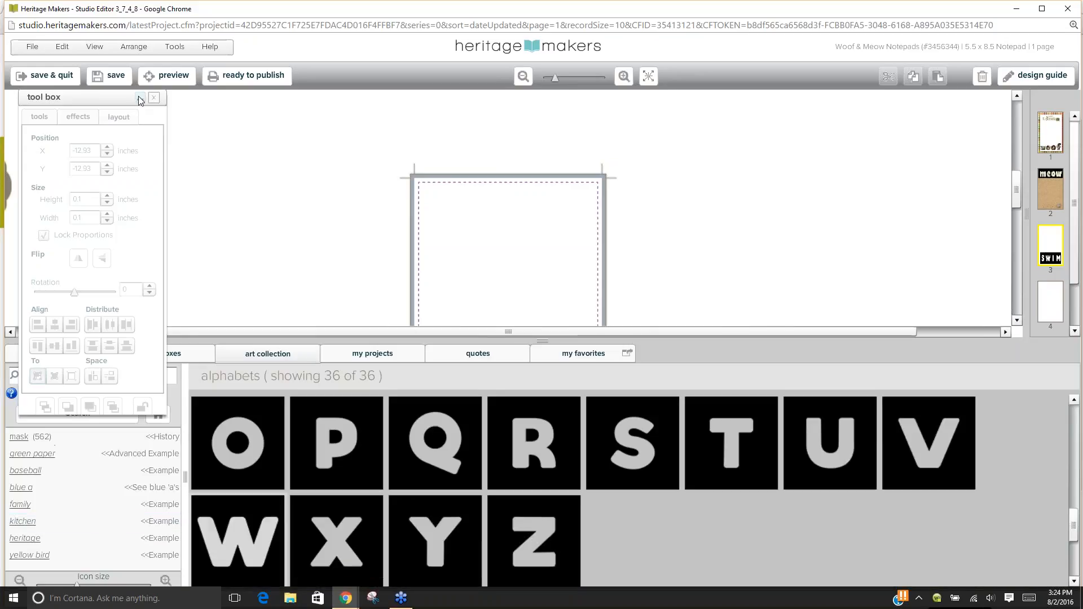
pyautogui.click(140, 99)
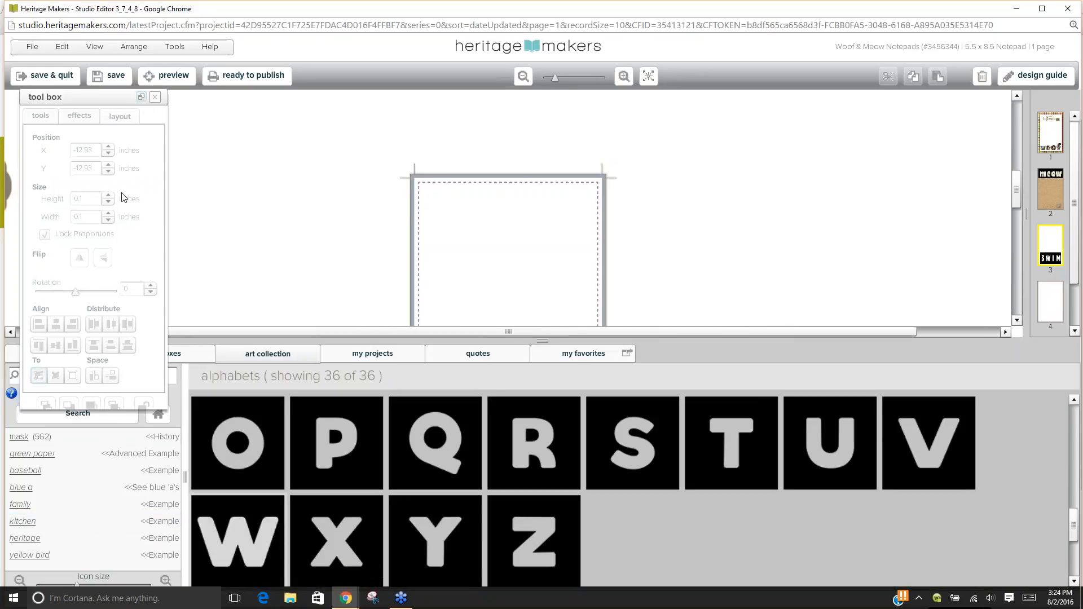
pyautogui.click(67, 374)
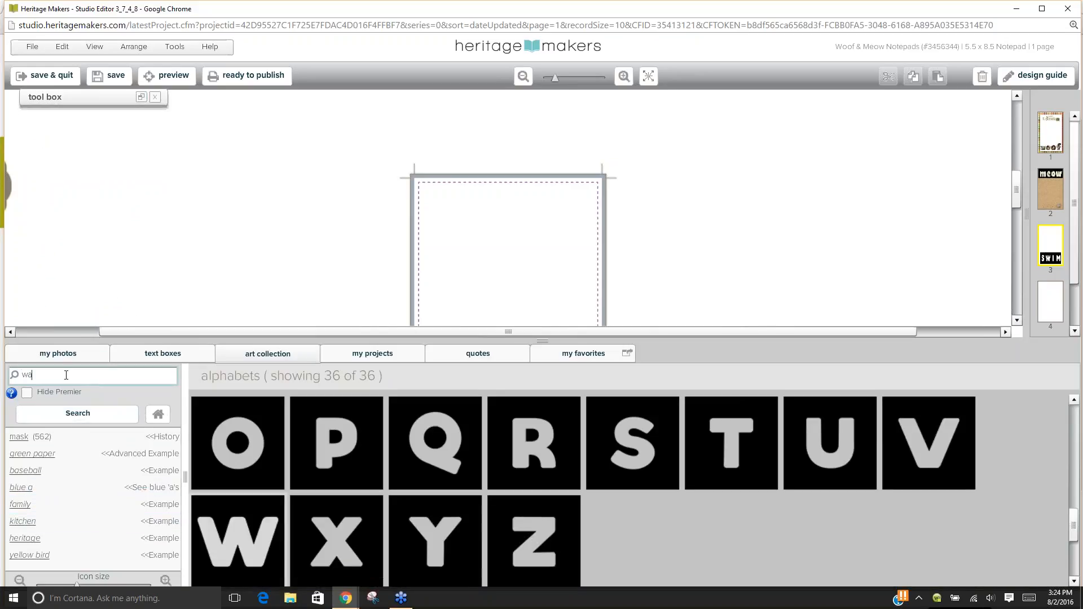
pyautogui.press('Return')
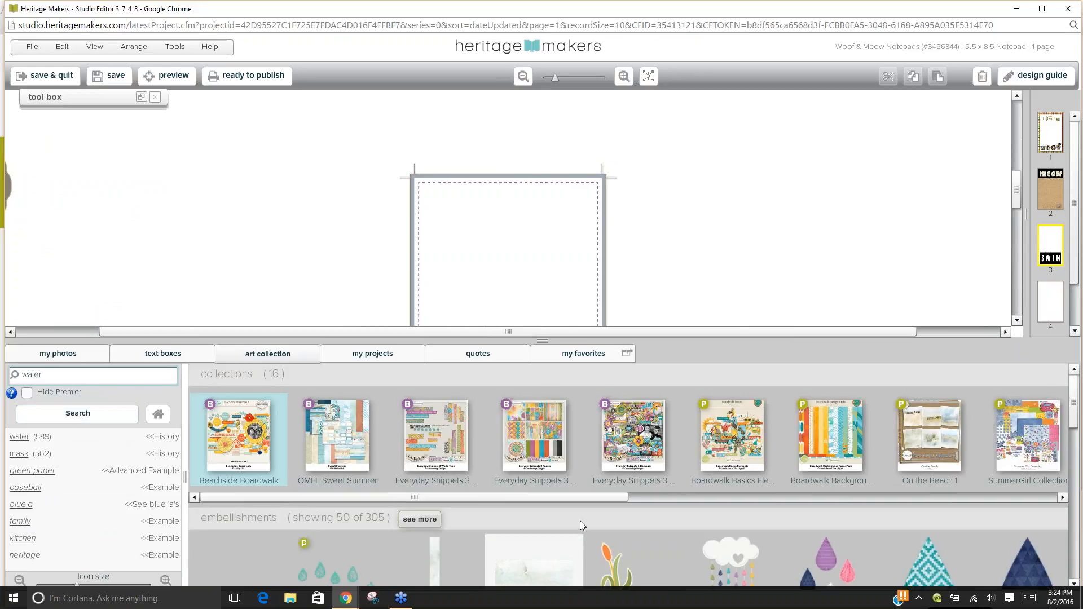
pyautogui.moveTo(645, 488); pyautogui.dragTo(859, 496)
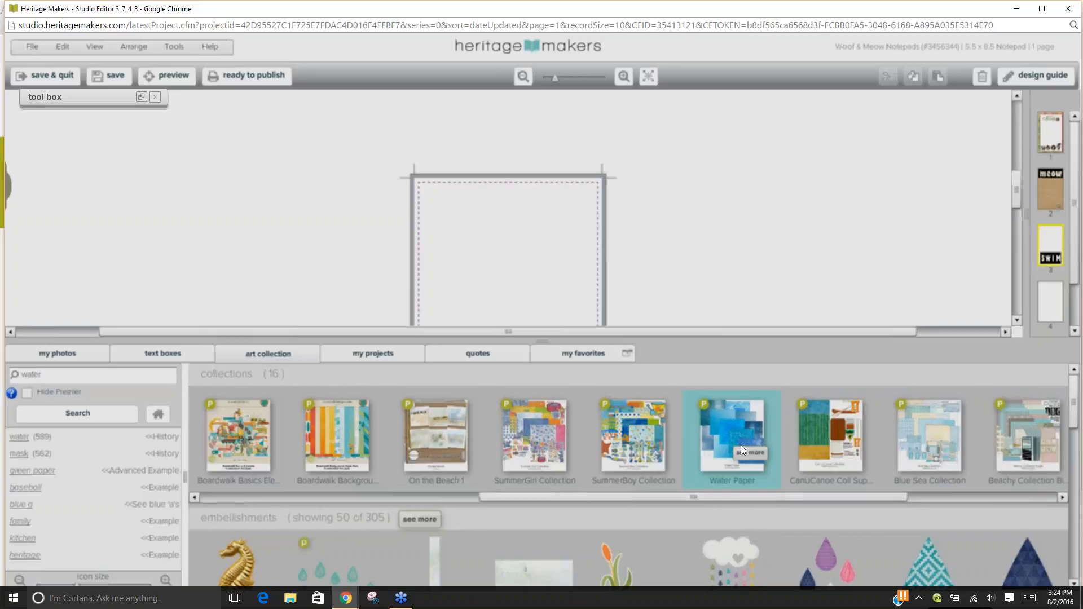
pyautogui.click(741, 450)
pyautogui.click(554, 439)
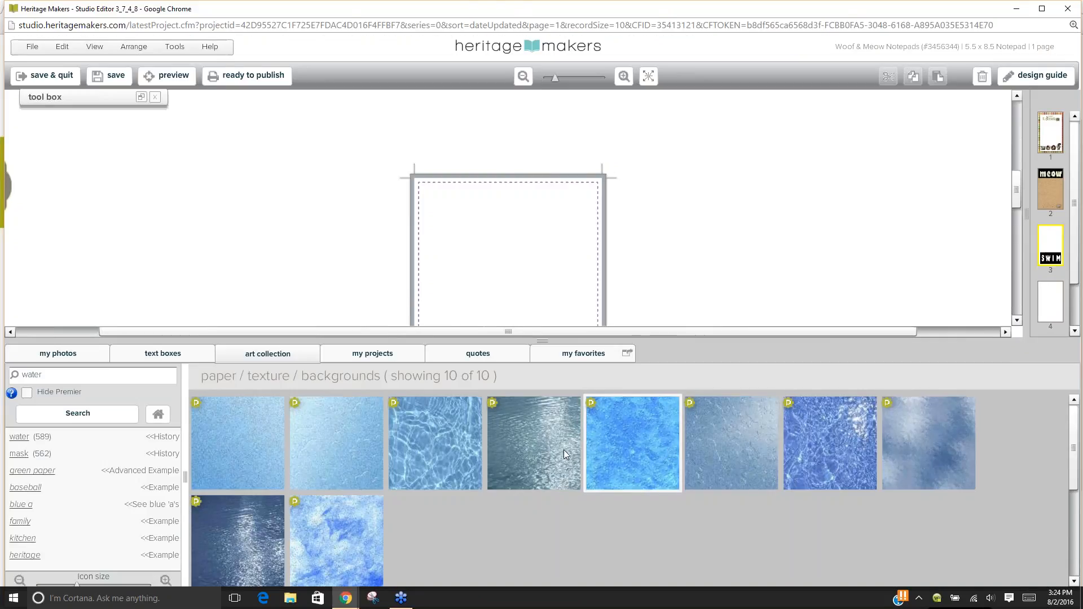
# Add the rippling pool-water paper to the page, enlarge it to cover the whole page, and send it to the back.
pyautogui.moveTo(450, 446); pyautogui.dragTo(519, 213)
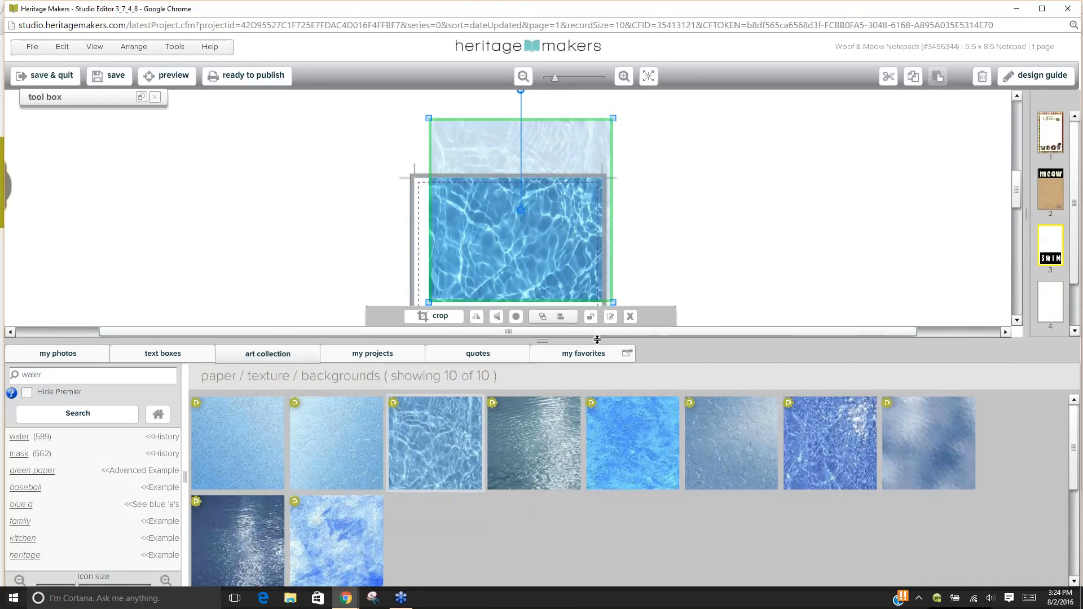
pyautogui.moveTo(543, 338); pyautogui.dragTo(543, 341)
pyautogui.click(542, 341)
pyautogui.moveTo(537, 246); pyautogui.dragTo(511, 302)
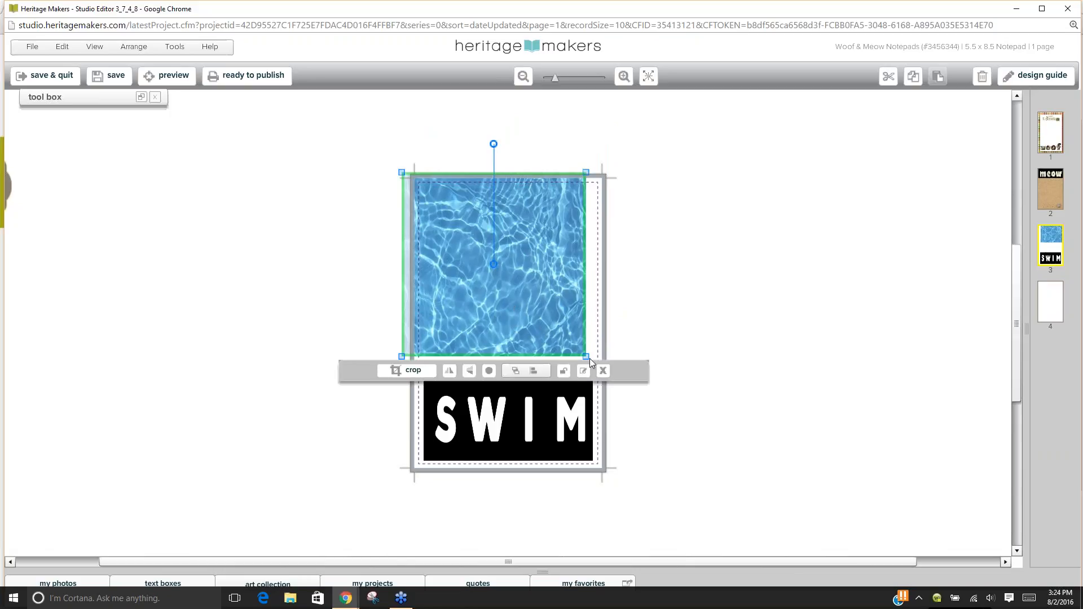
pyautogui.moveTo(587, 355); pyautogui.dragTo(705, 531)
pyautogui.rightClick(681, 413)
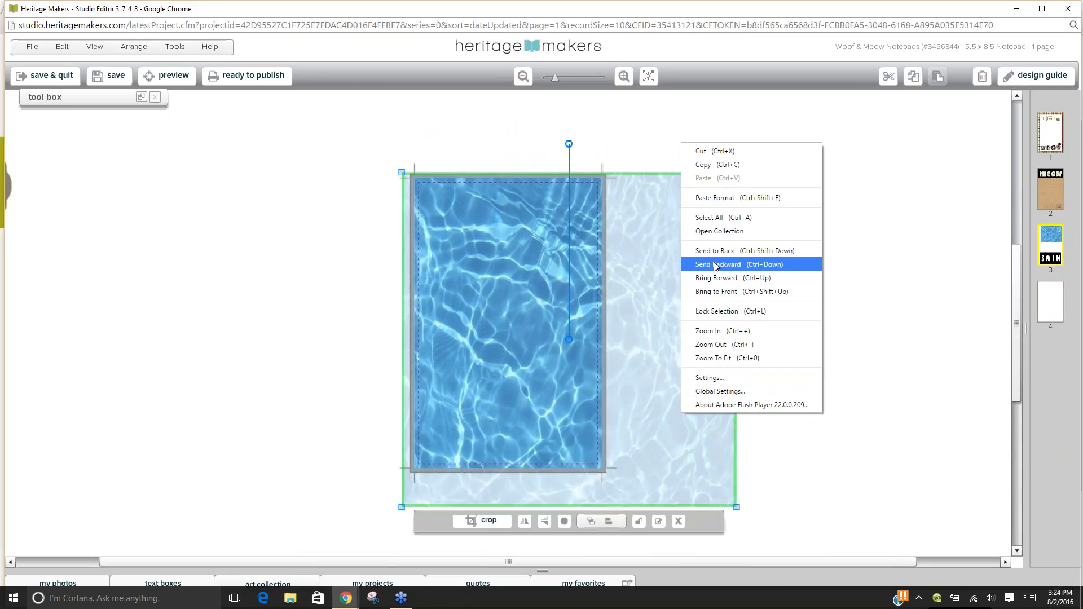
pyautogui.click(684, 250)
# Fill the S mask with a medium blue sampled from the water paper.
pyautogui.click(142, 97)
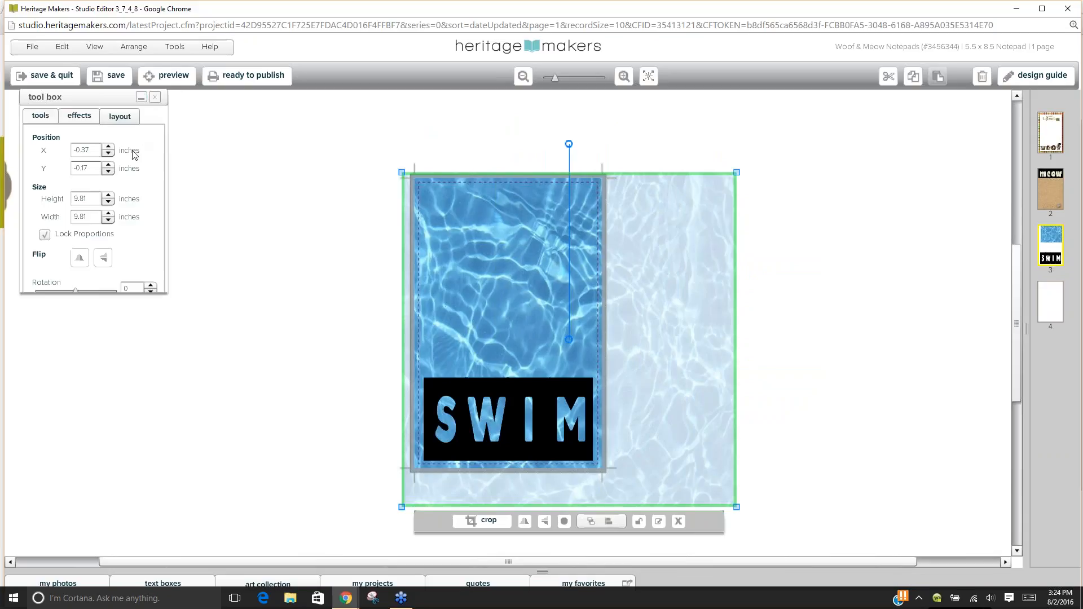
pyautogui.click(80, 116)
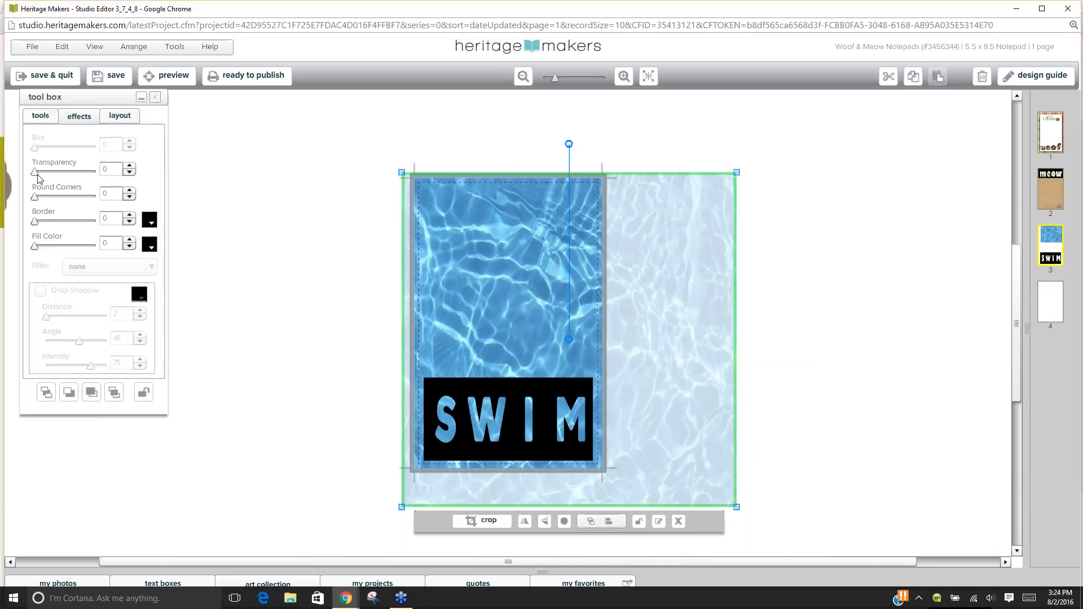
pyautogui.moveTo(34, 172)
pyautogui.mouseDown()
pyautogui.moveTo(75, 177)
pyautogui.moveTo(35, 172)
pyautogui.mouseUp()
pyautogui.click(459, 384)
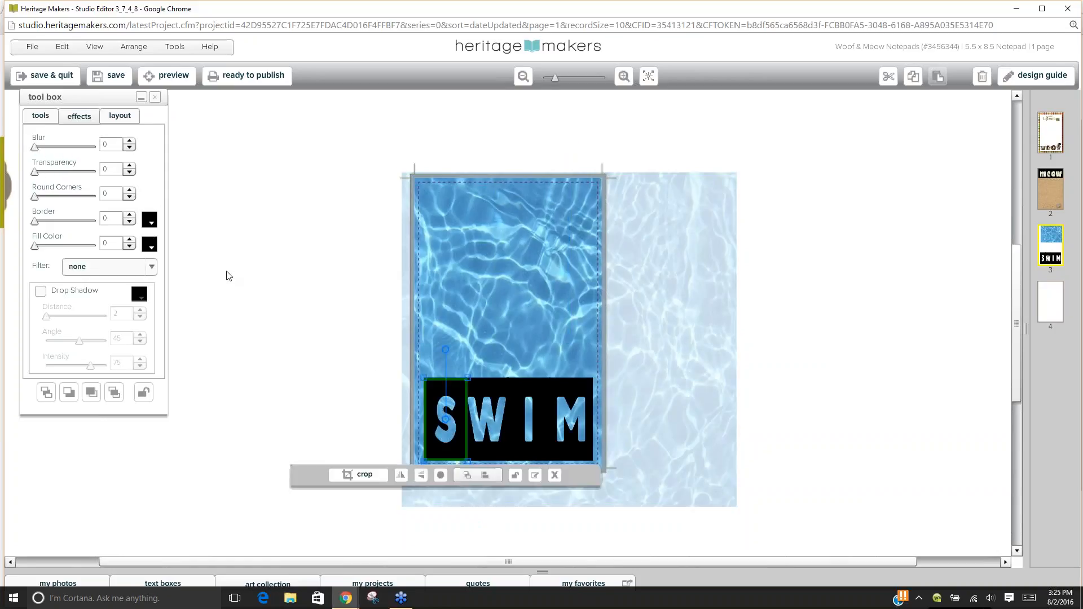
pyautogui.click(150, 247)
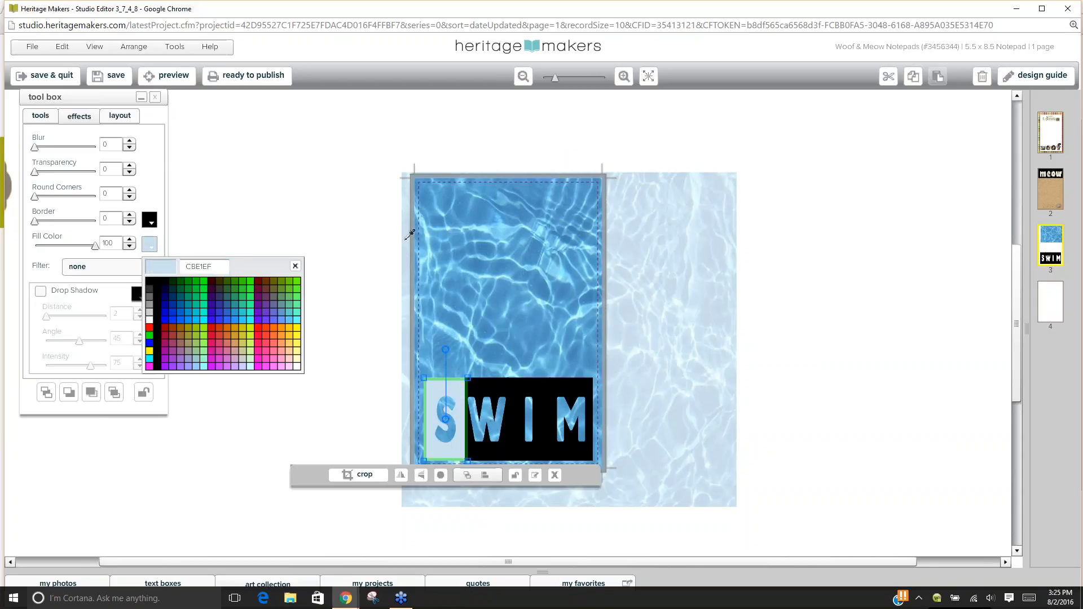
pyautogui.click(487, 204)
# Fill the W, I and M masks with the same blue, sampled from the already recoloured letter masks.
pyautogui.click(487, 421)
pyautogui.click(151, 249)
pyautogui.click(444, 384)
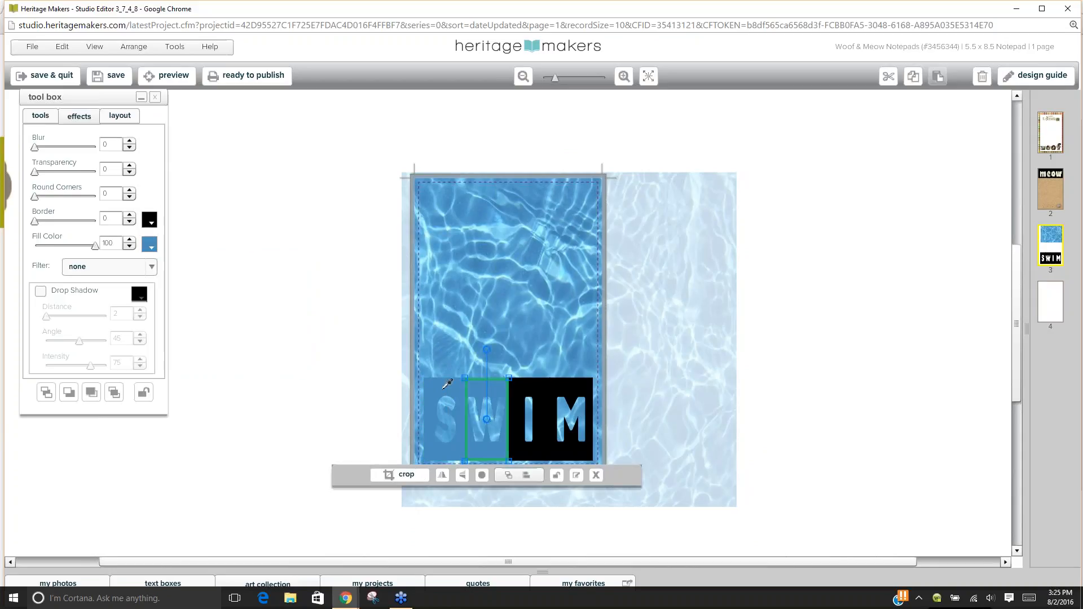
pyautogui.click(527, 392)
pyautogui.click(151, 248)
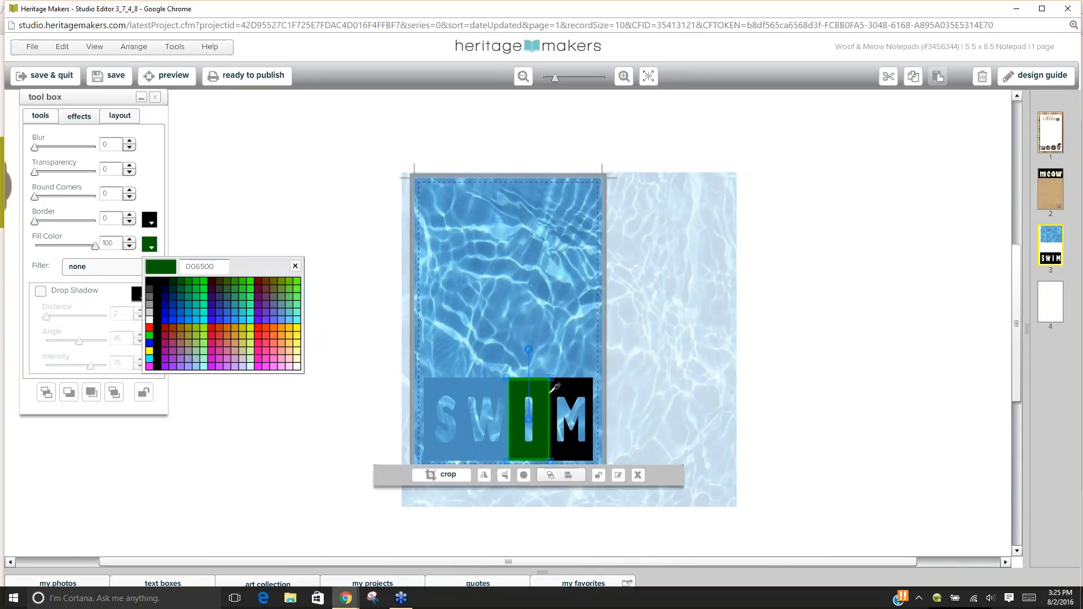
pyautogui.click(546, 390)
pyautogui.click(151, 247)
pyautogui.click(490, 383)
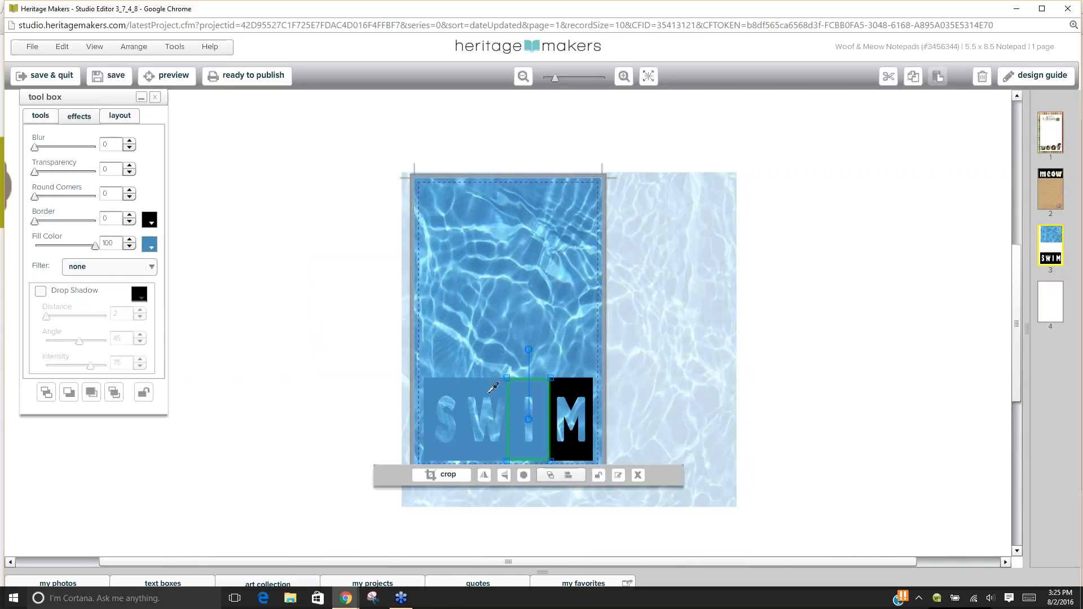
pyautogui.click(559, 395)
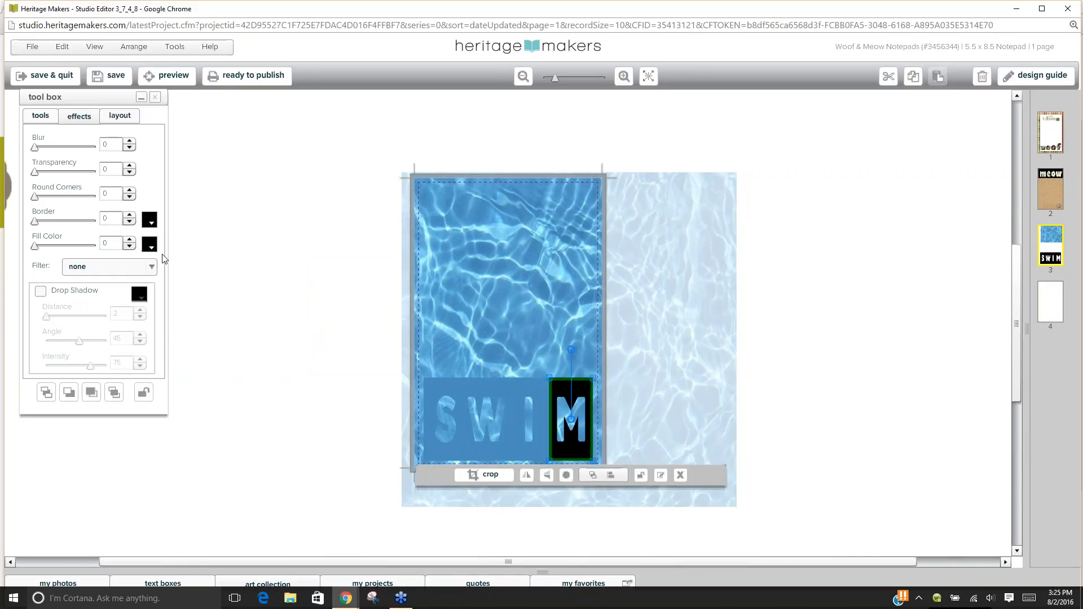
pyautogui.click(150, 248)
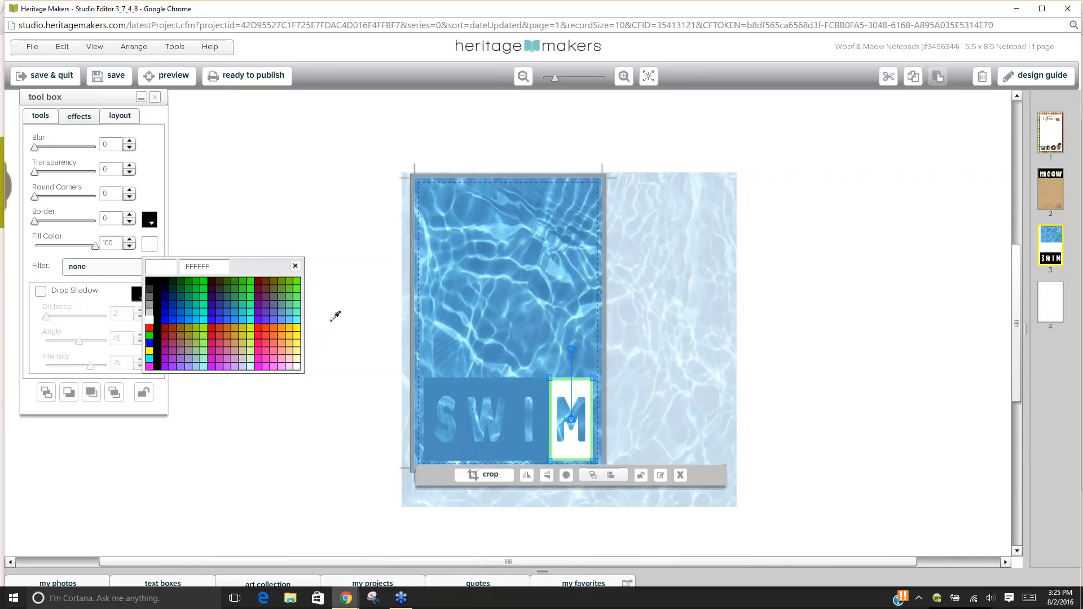
pyautogui.click(478, 384)
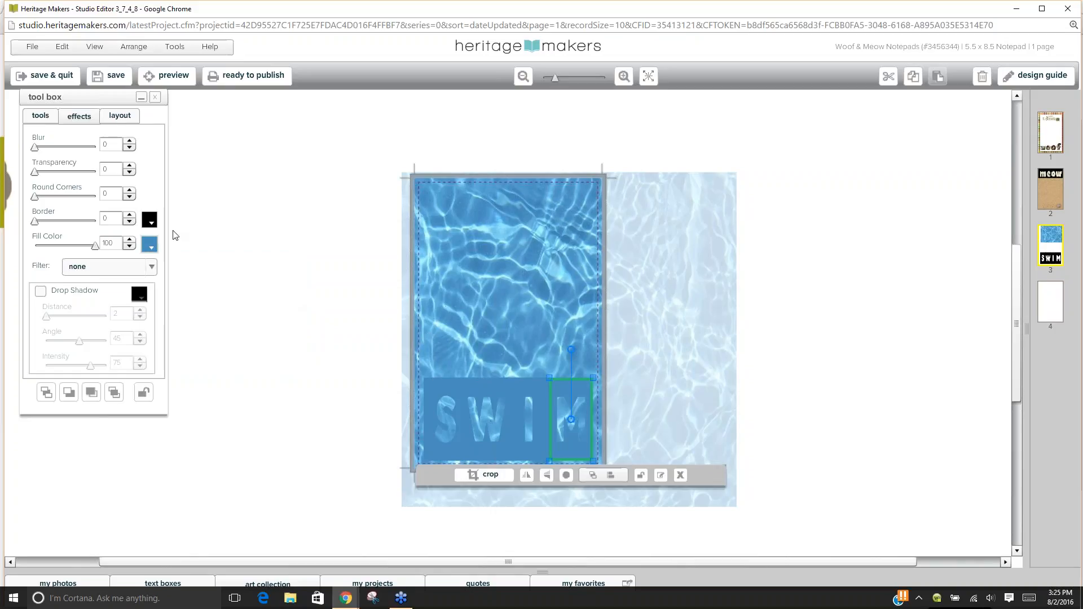
# Raise the water paper's transparency to fade it to a pale background behind the blue SWIM masks.
pyautogui.click(465, 286)
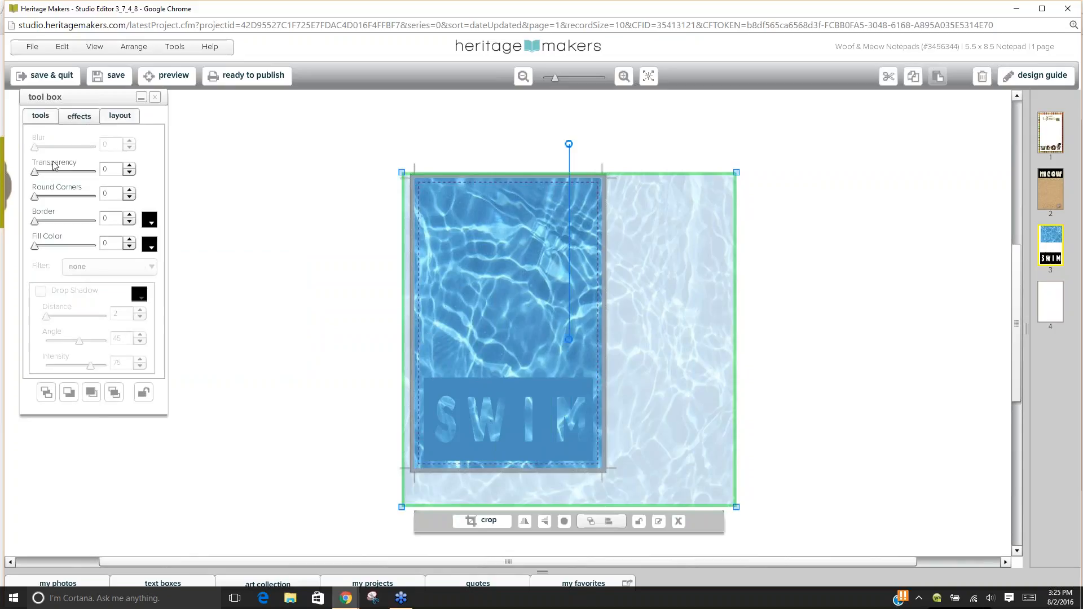
pyautogui.moveTo(35, 172); pyautogui.dragTo(72, 173)
pyautogui.click(271, 258)
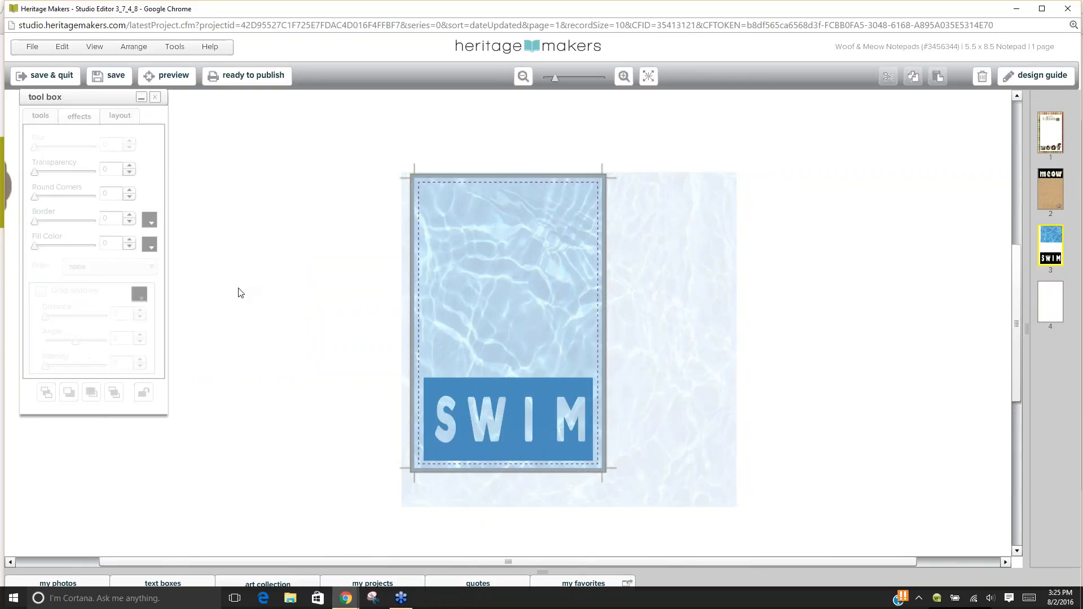
# Search the art collection for "shape" and open the Shapes collection.
pyautogui.click(624, 76)
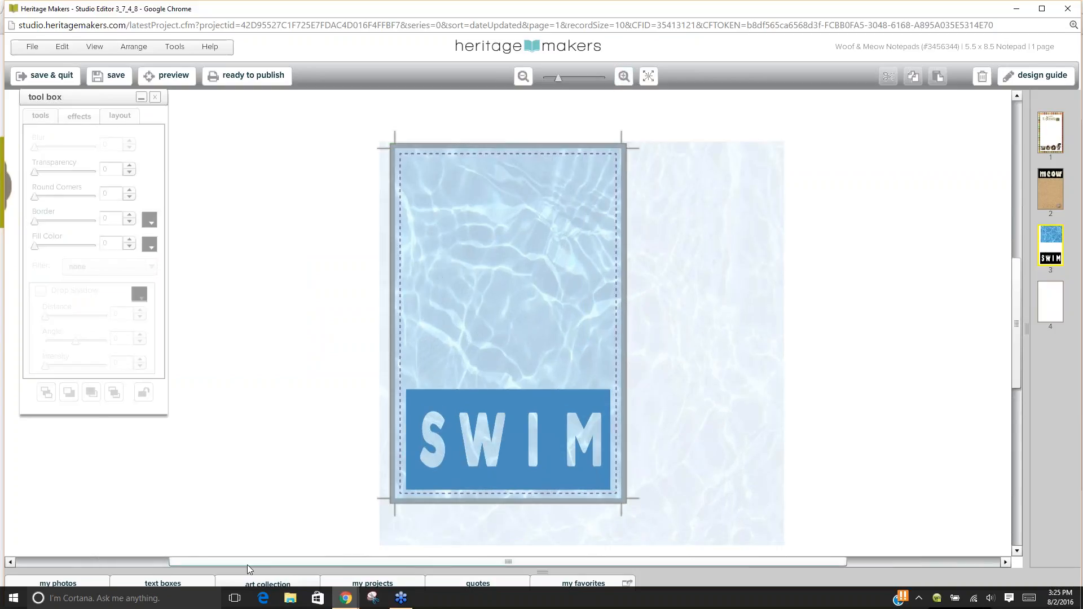
pyautogui.click(257, 584)
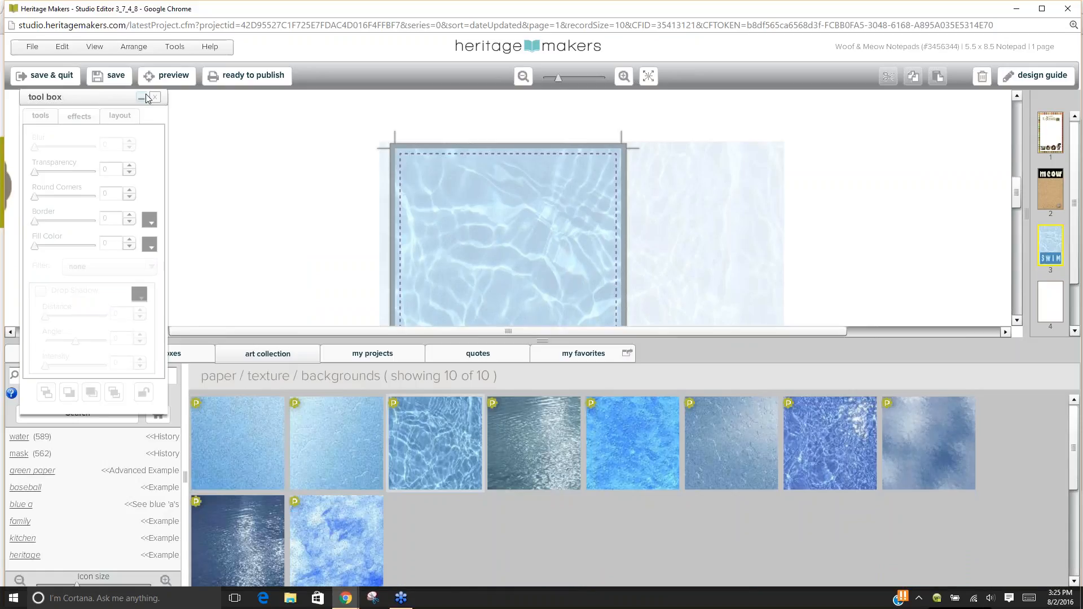
pyautogui.click(145, 96)
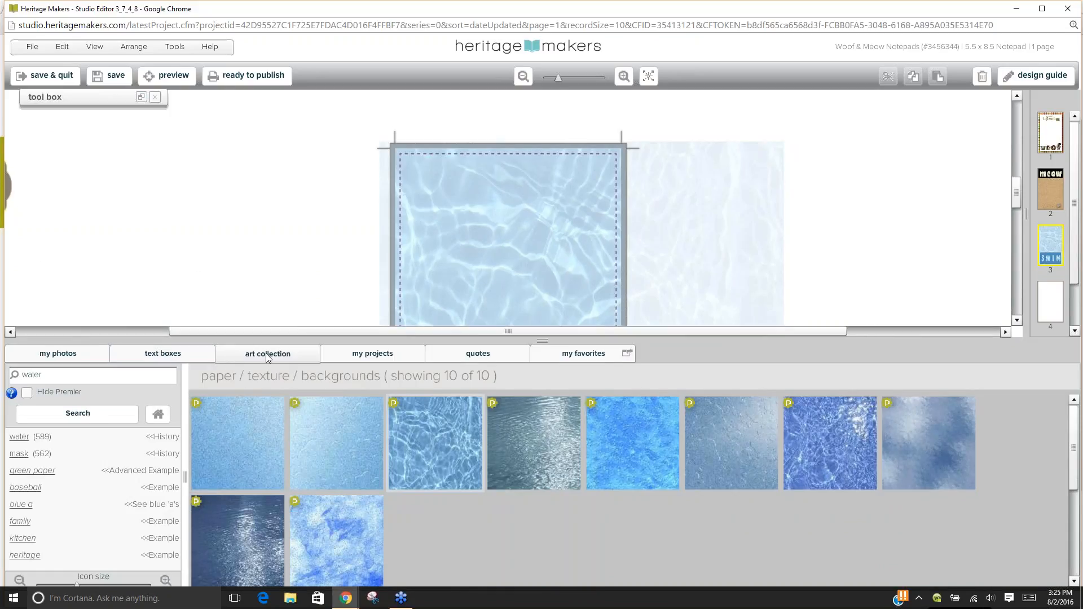
pyautogui.click(104, 374)
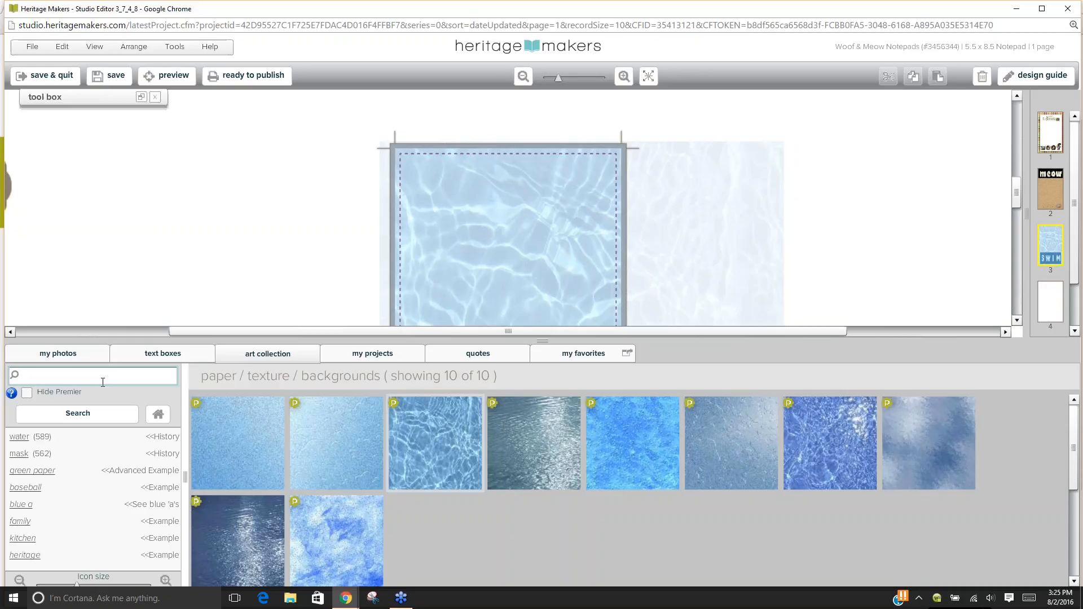
pyautogui.write('shape')
pyautogui.press('Return')
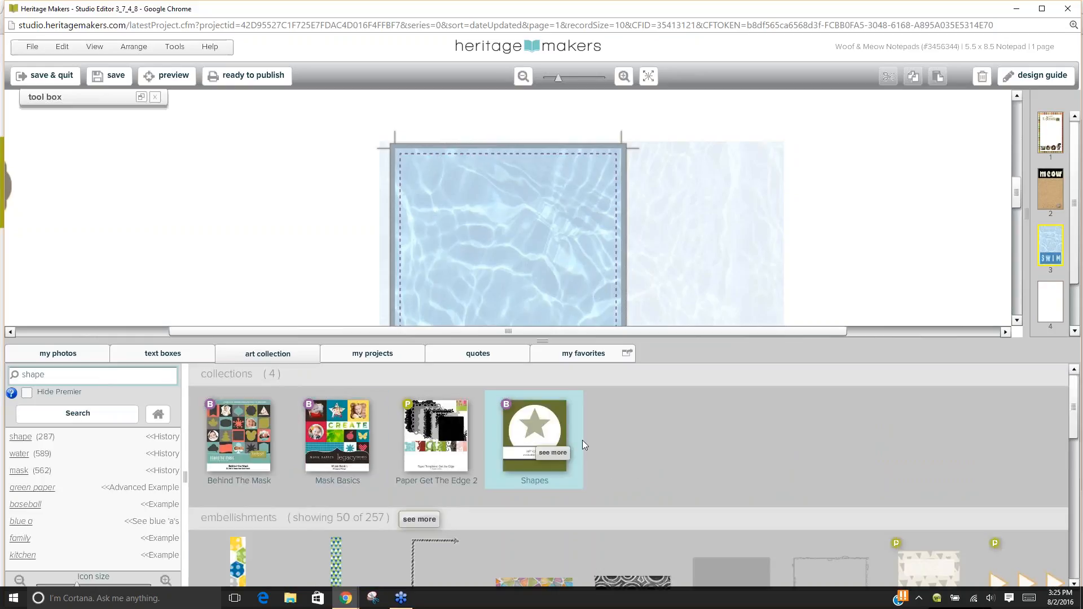
pyautogui.click(560, 455)
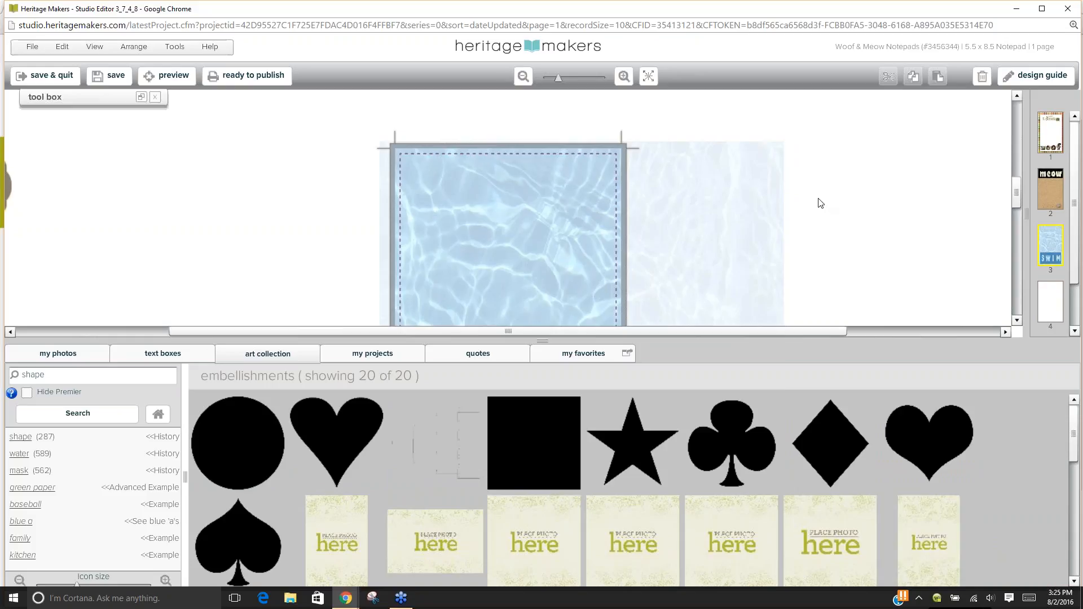
# Add the narrow portrait "Place photo here" placeholder over the S and shrink it to fit within the S mask's block.
pyautogui.scroll(-1, 815, 201)
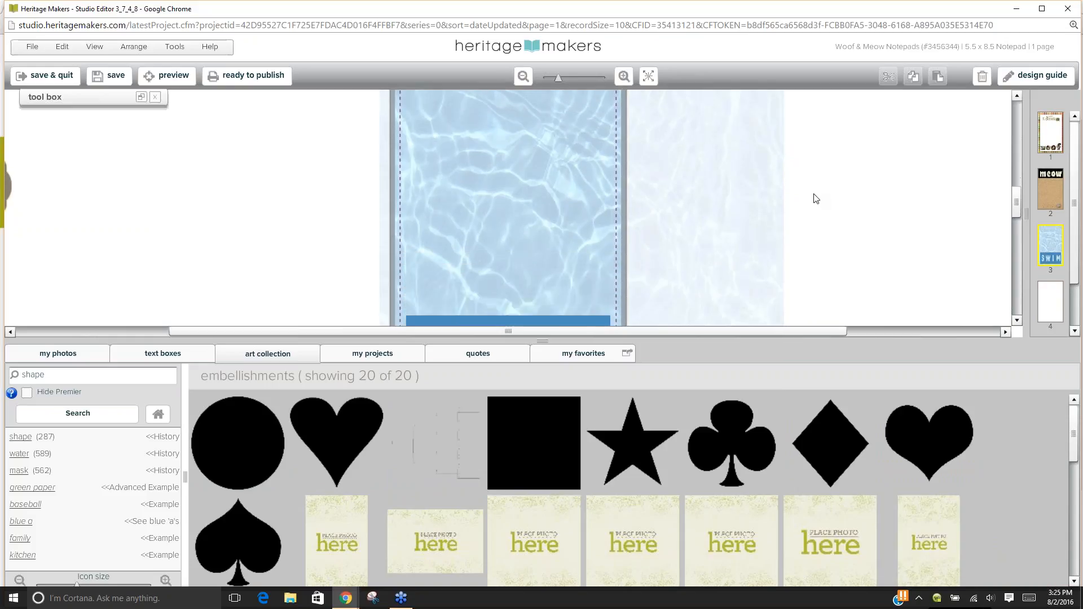
pyautogui.scroll(-2, 815, 199)
pyautogui.moveTo(320, 524); pyautogui.dragTo(409, 246)
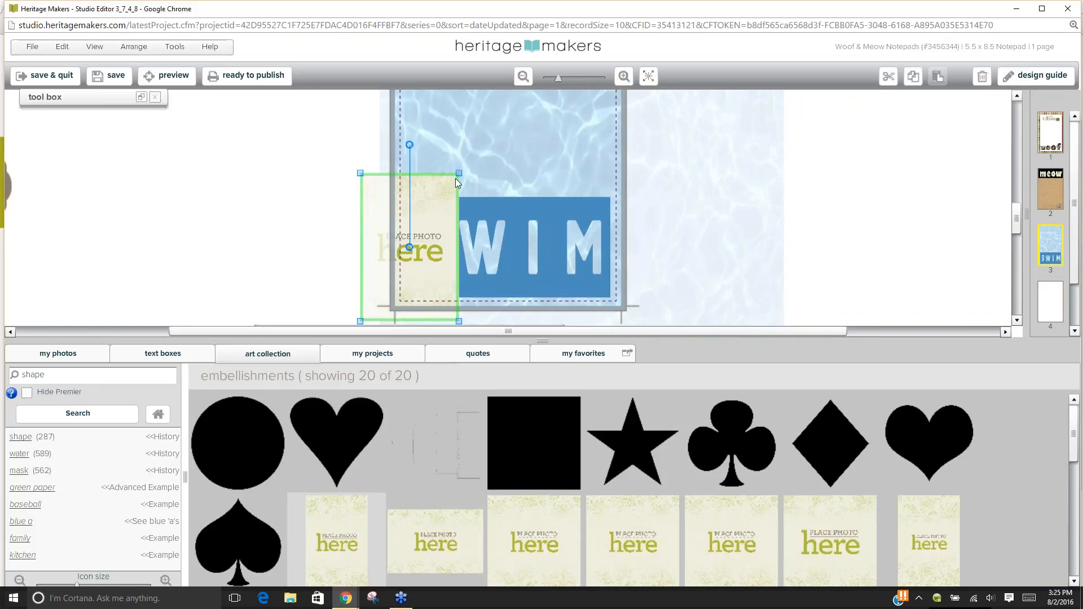
pyautogui.moveTo(460, 171); pyautogui.dragTo(426, 234)
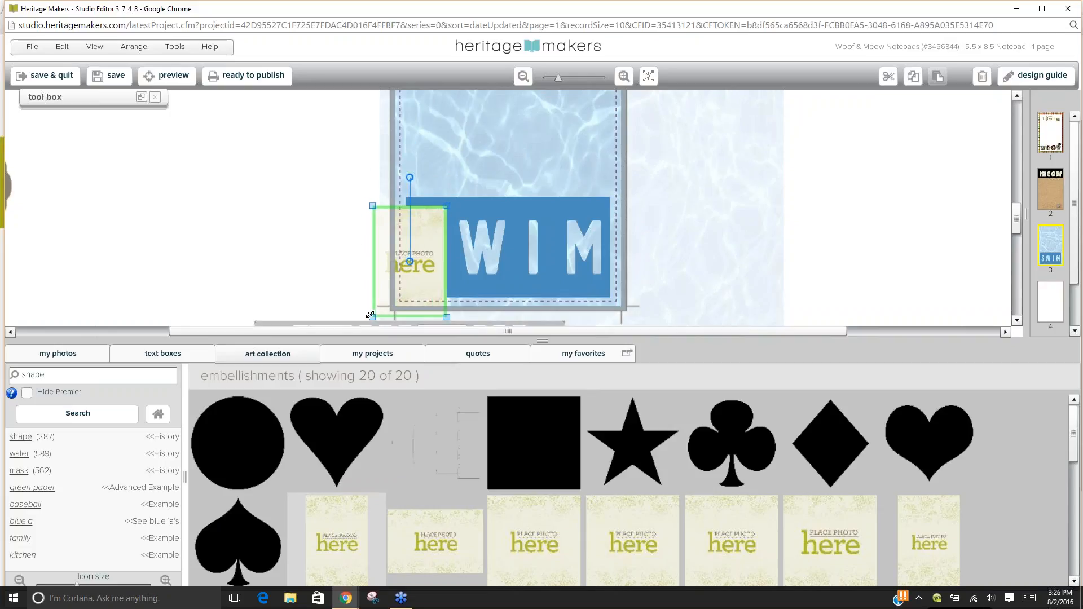
pyautogui.moveTo(370, 317); pyautogui.dragTo(449, 273)
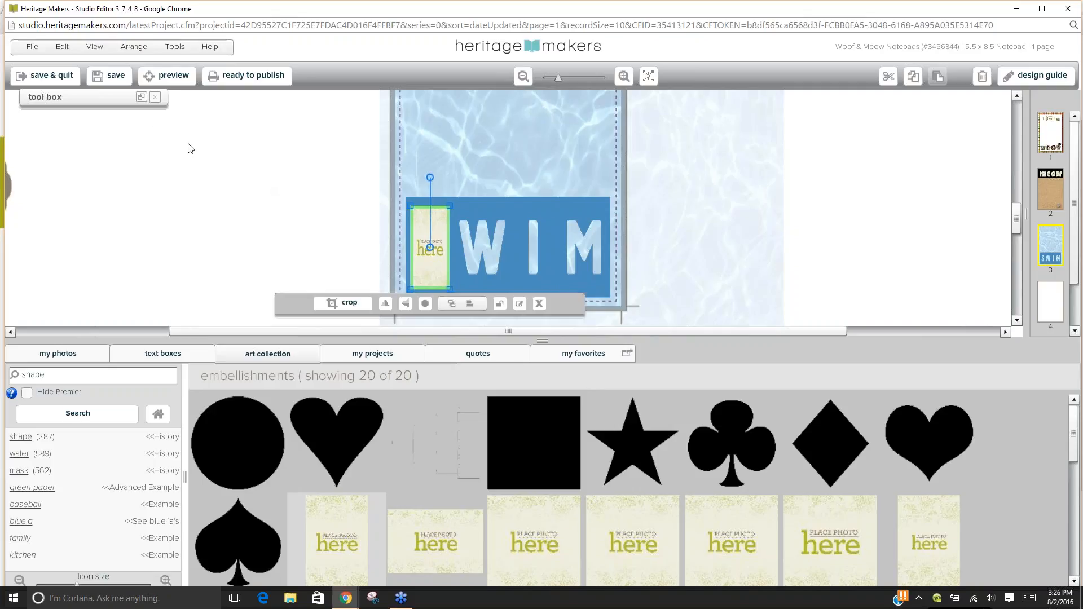
# Move the photo placeholder backward in the stacking order, behind the S mask but in front of the water paper.
pyautogui.click(142, 97)
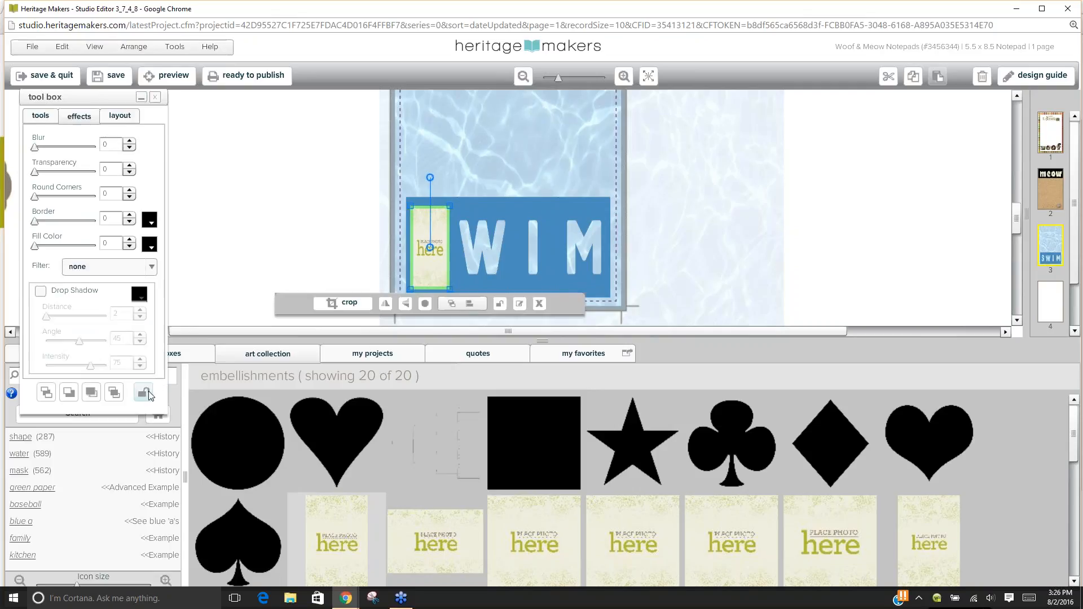
pyautogui.click(145, 391)
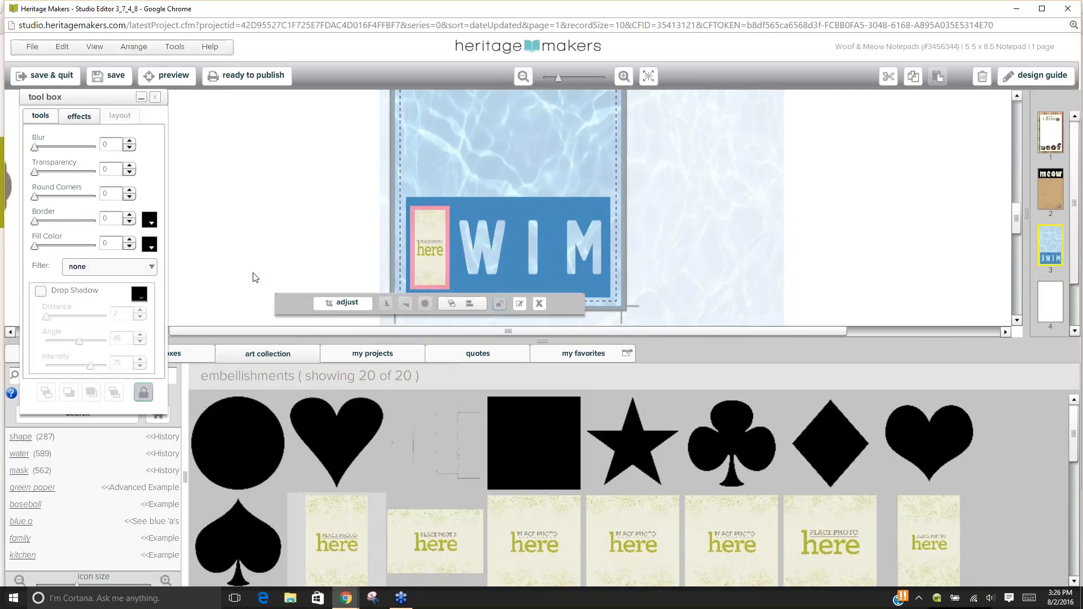
pyautogui.click(139, 385)
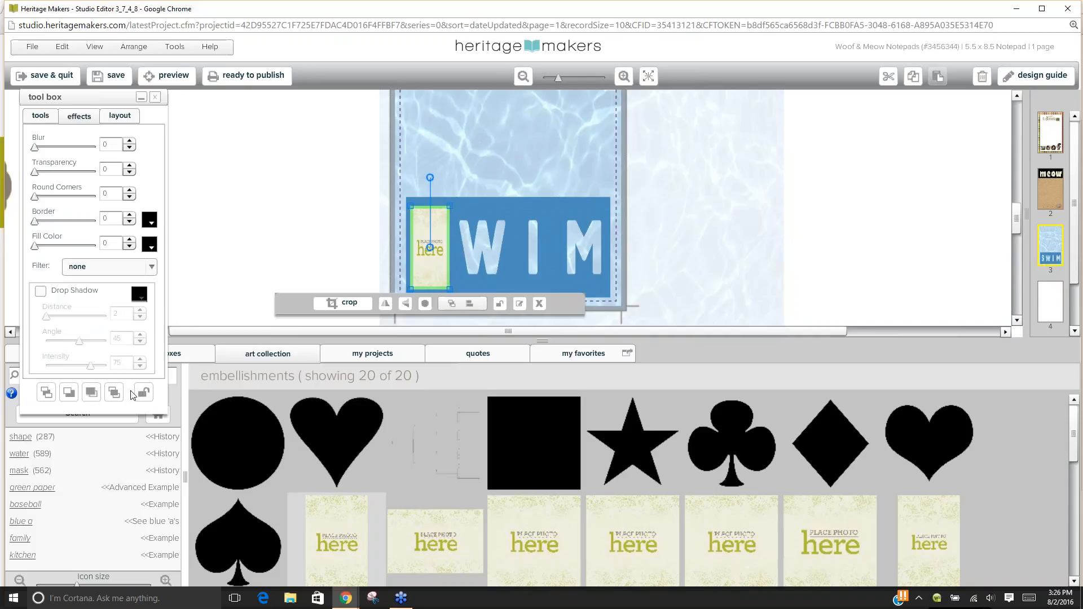
pyautogui.click(116, 393)
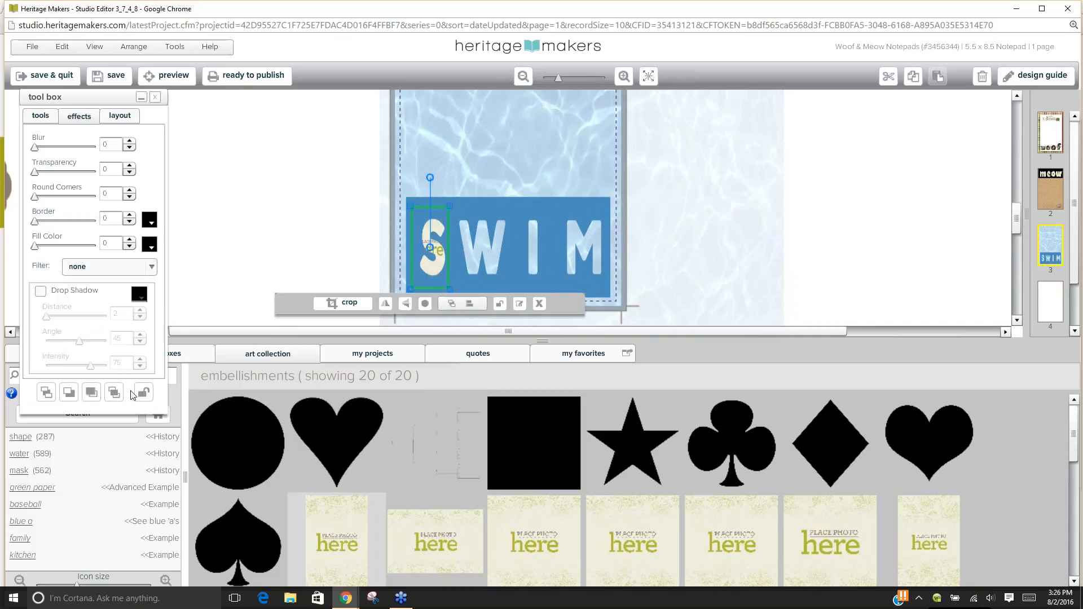
# Lock the photo placeholder behind the S in place and collapse the floating tool box.
pyautogui.click(143, 391)
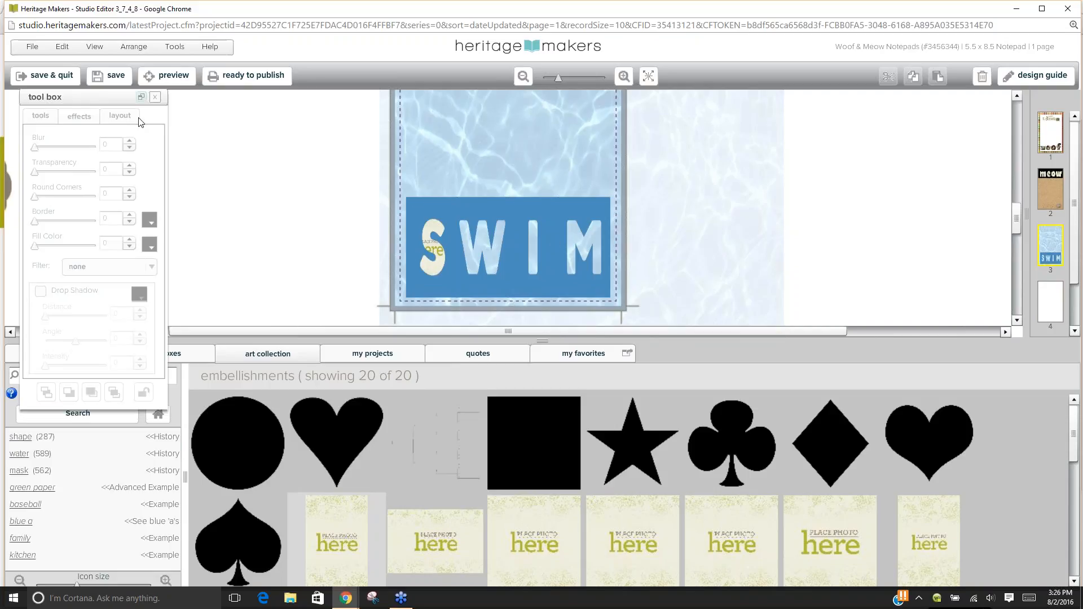
pyautogui.click(141, 97)
# Browse the photo library and open the Dads and Kids album inside Shared Albums.
pyautogui.click(74, 358)
pyautogui.scroll(-1, 33, 479)
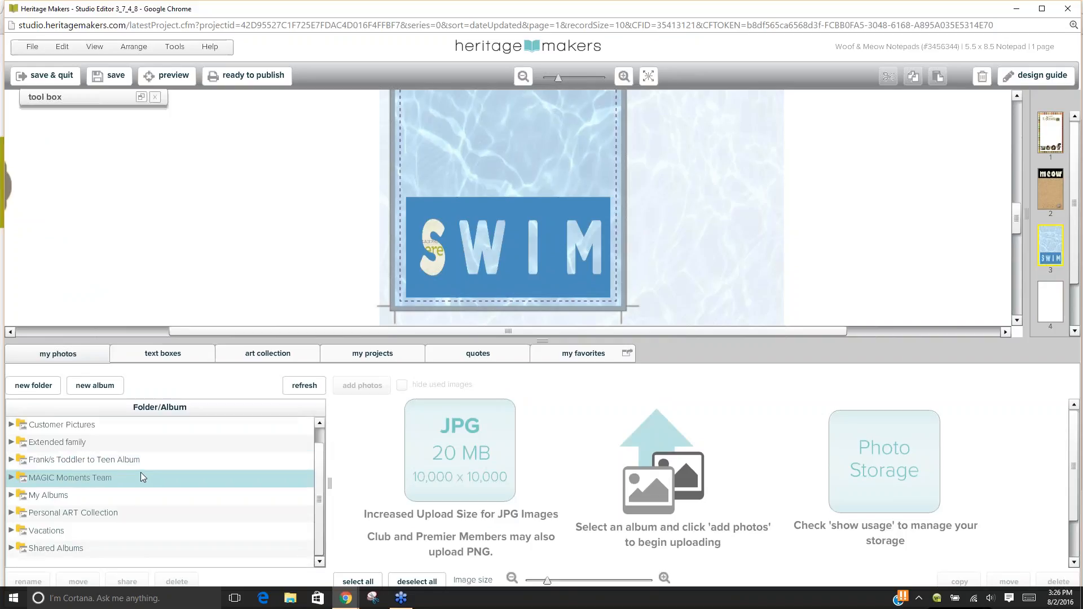
pyautogui.click(33, 481)
pyautogui.click(242, 497)
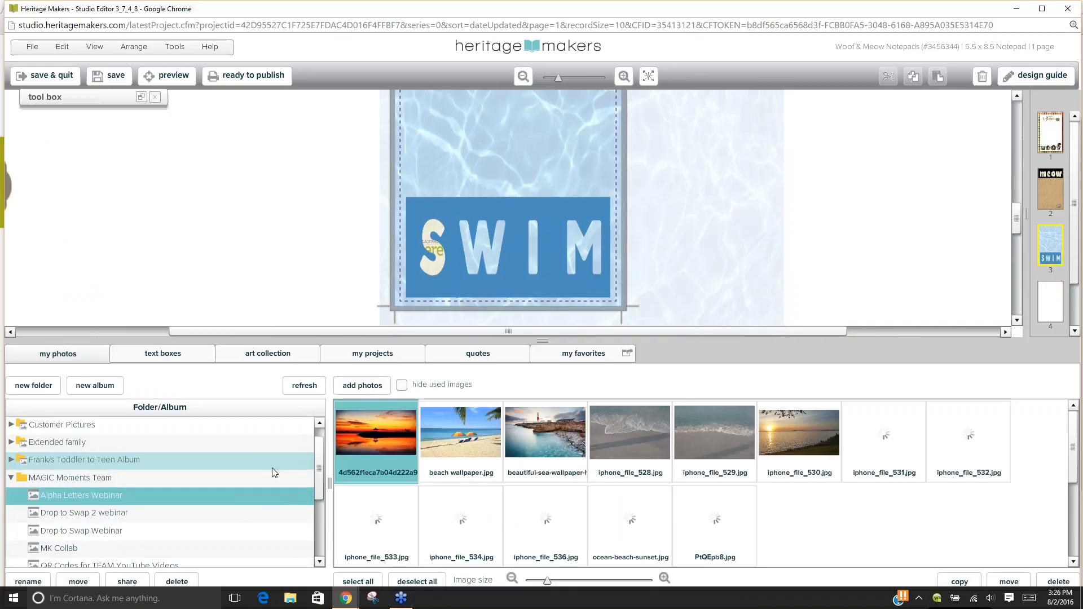
pyautogui.scroll(-4, 160, 491)
pyautogui.click(52, 548)
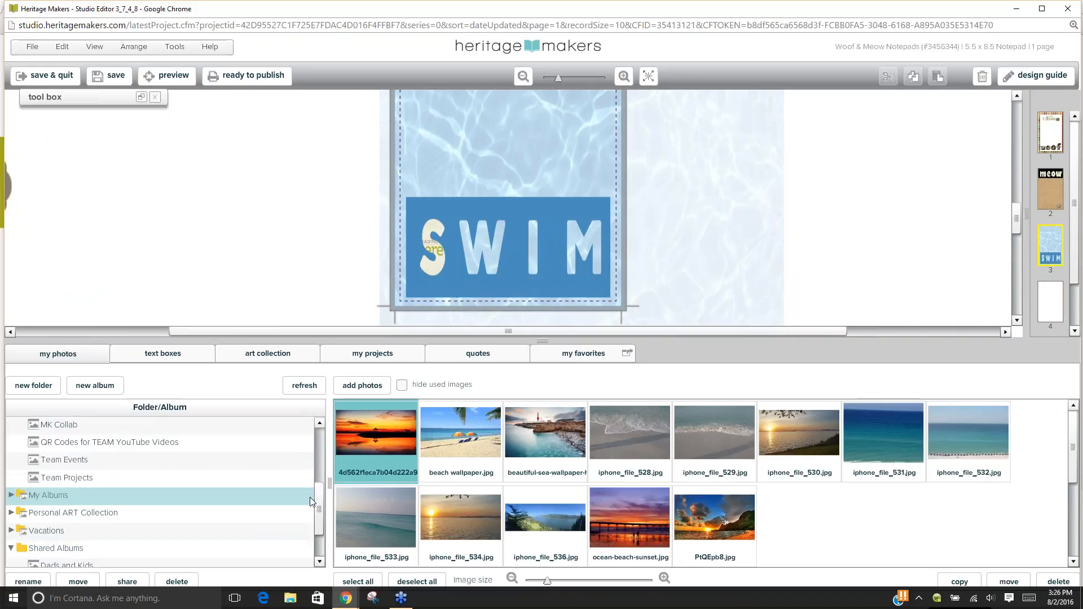
pyautogui.click(152, 565)
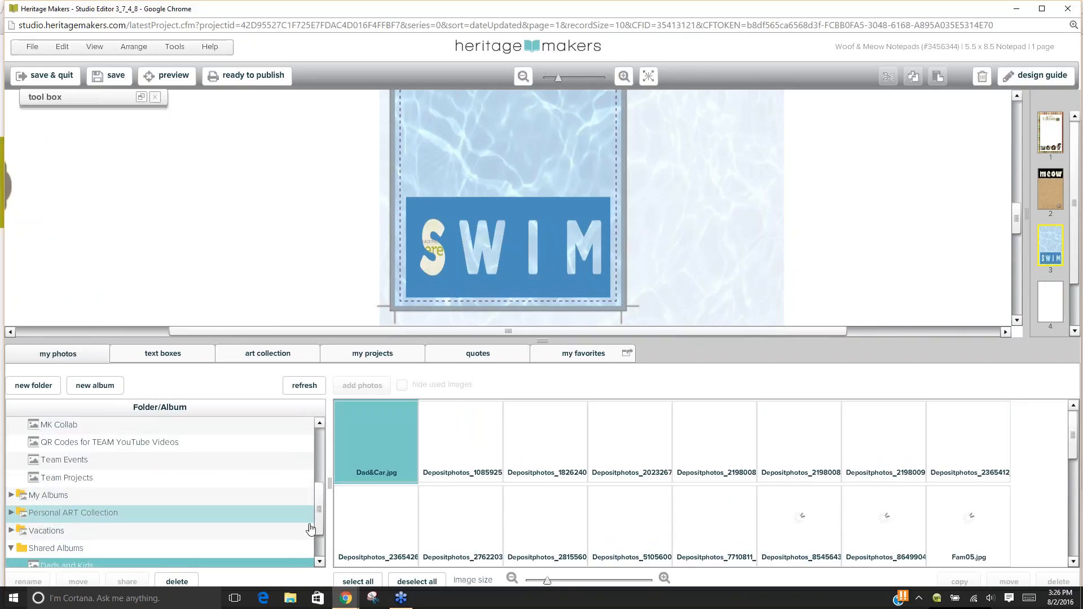
# Fill the S placeholder with the portrait swimming photo from the album and view the whole page with the photo library collapsed.
pyautogui.moveTo(710, 453); pyautogui.dragTo(441, 253)
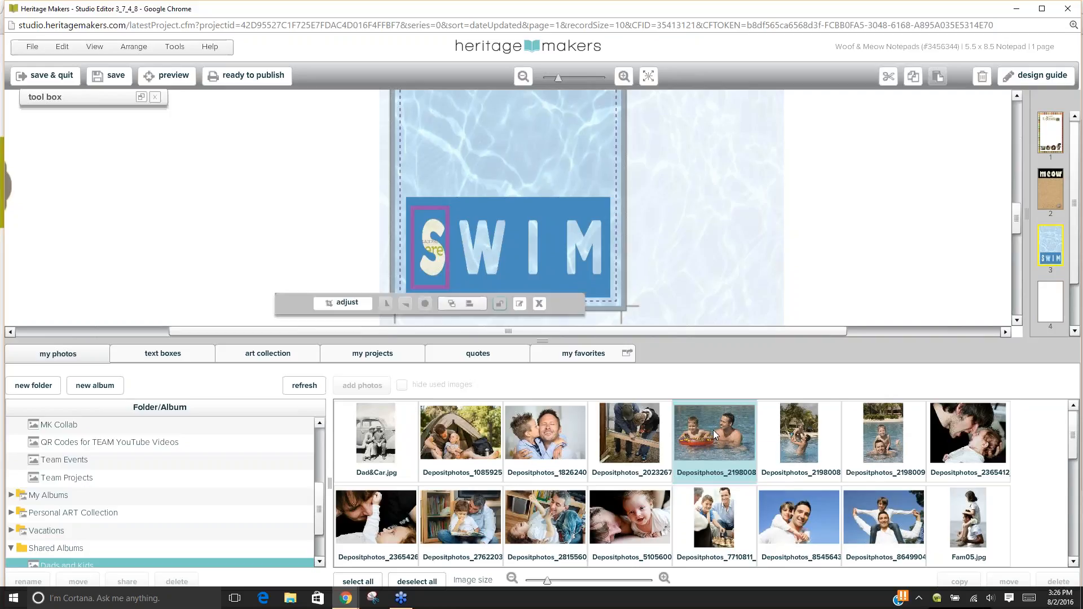
pyautogui.moveTo(815, 438); pyautogui.dragTo(436, 247)
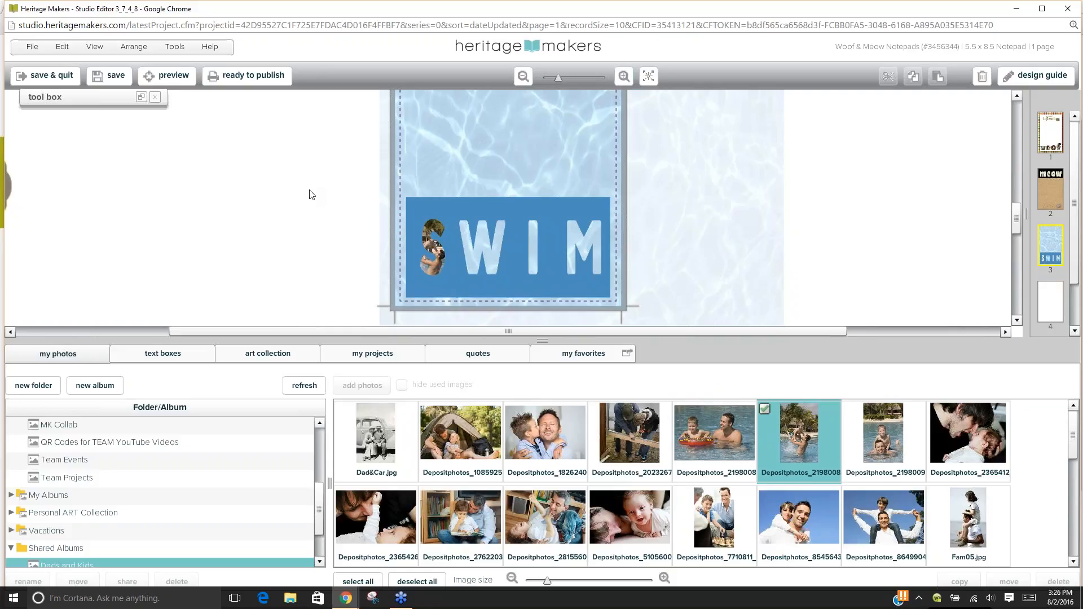
pyautogui.scroll(-1, 310, 195)
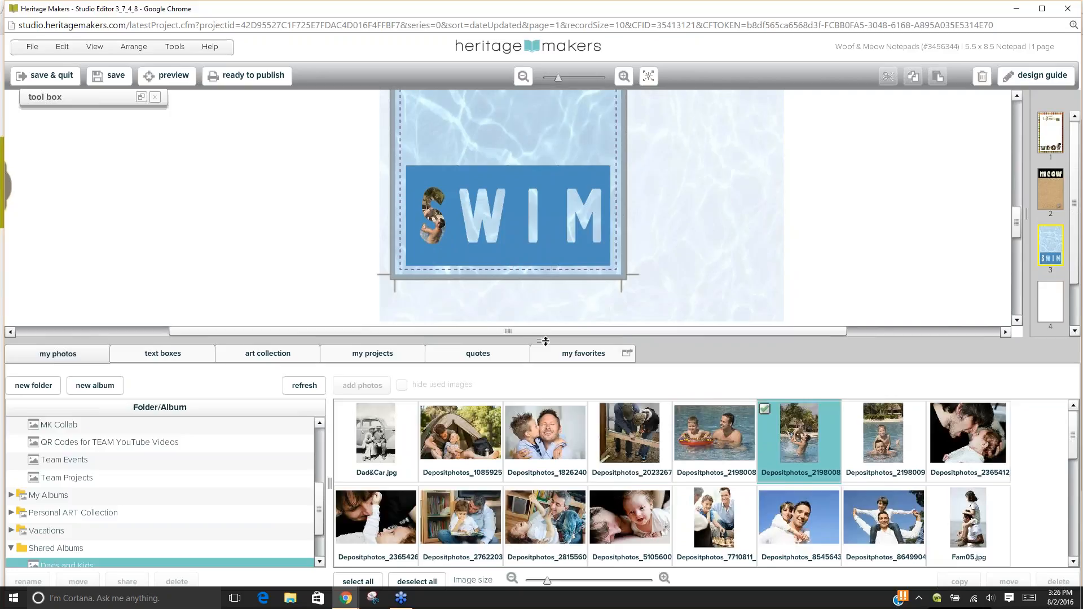
pyautogui.click(545, 342)
pyautogui.click(523, 76)
pyautogui.click(522, 76)
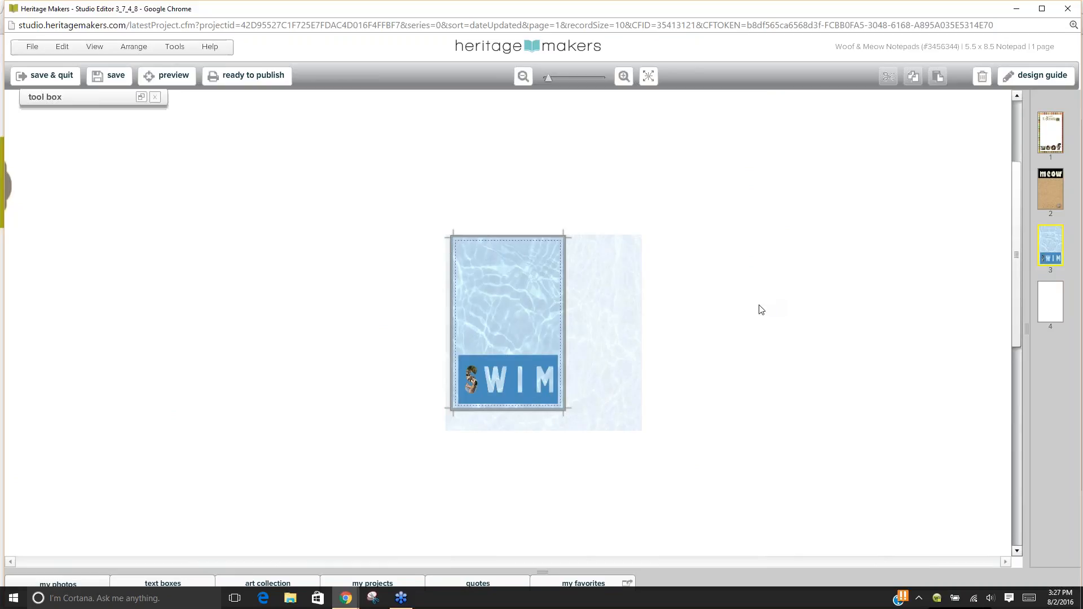
# Reopen the art collection, then close the studio editor window to return to the list of projects in progress.
pyautogui.click(268, 582)
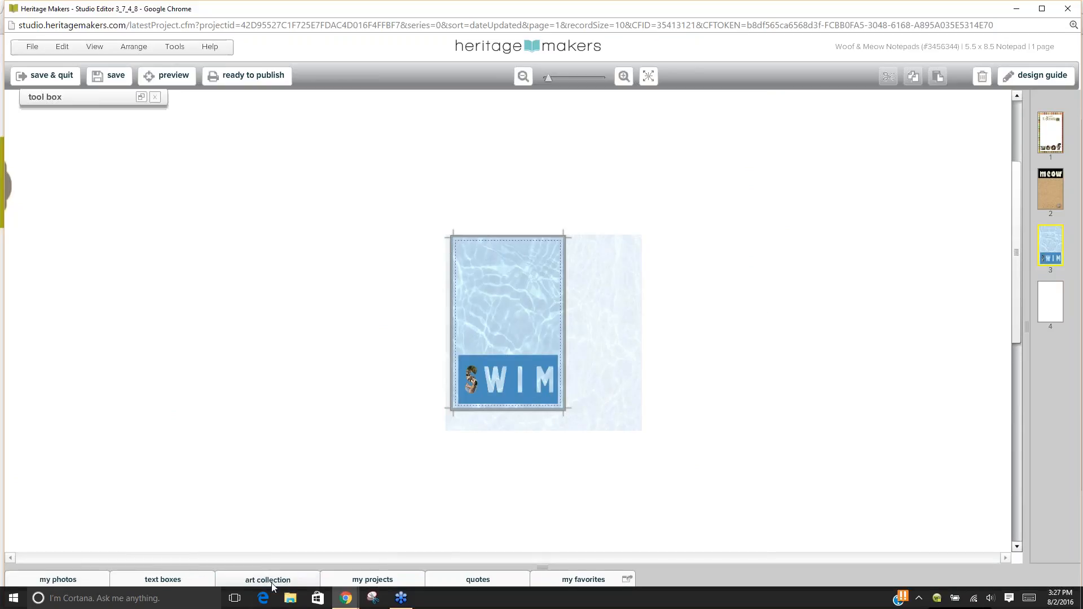
pyautogui.click(67, 373)
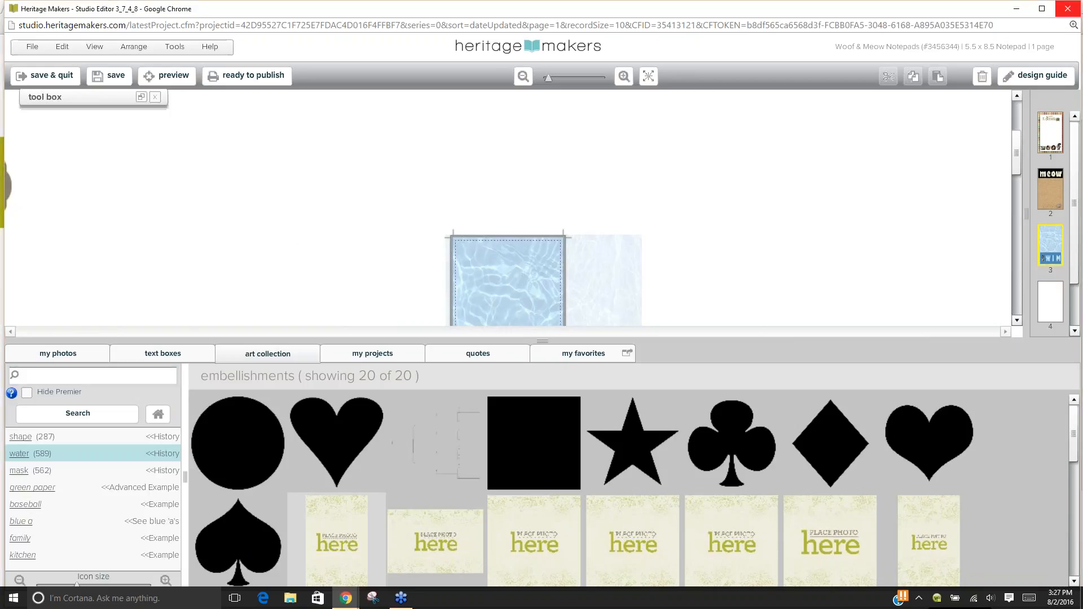
pyautogui.click(1068, 9)
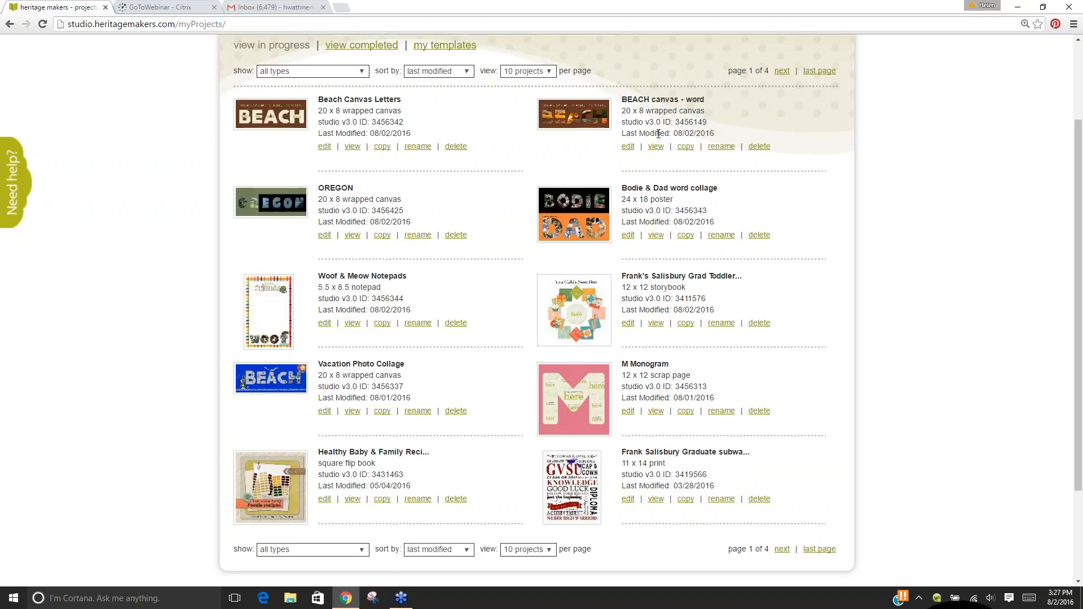
# Look over the word art projects in the projects-in-progress list.
pyautogui.scroll(1, 866, 311)
pyautogui.scroll(4, 866, 312)
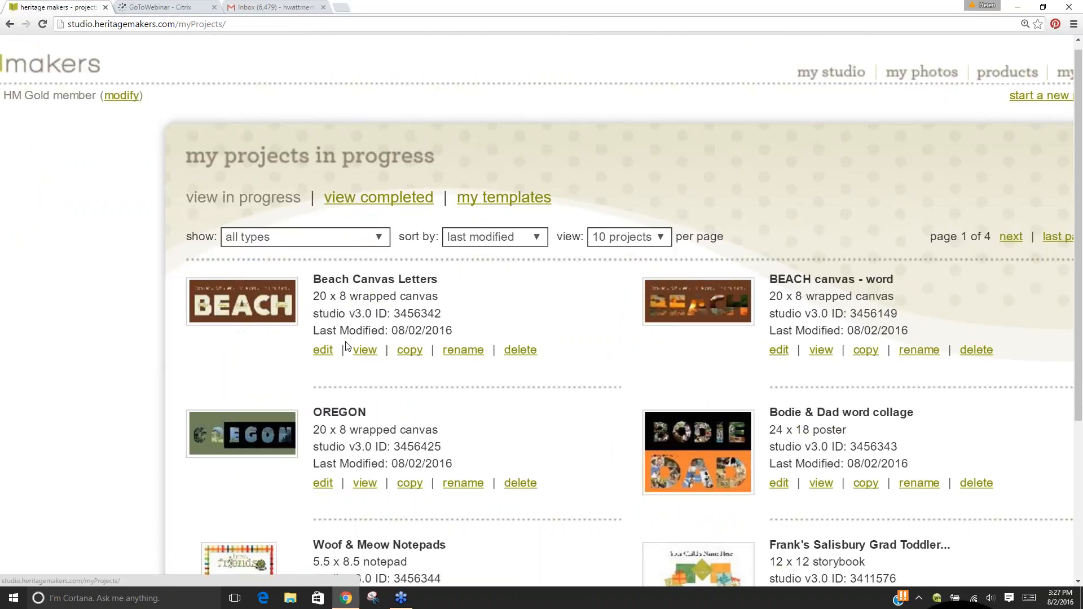
pyautogui.scroll(-4, 351, 346)
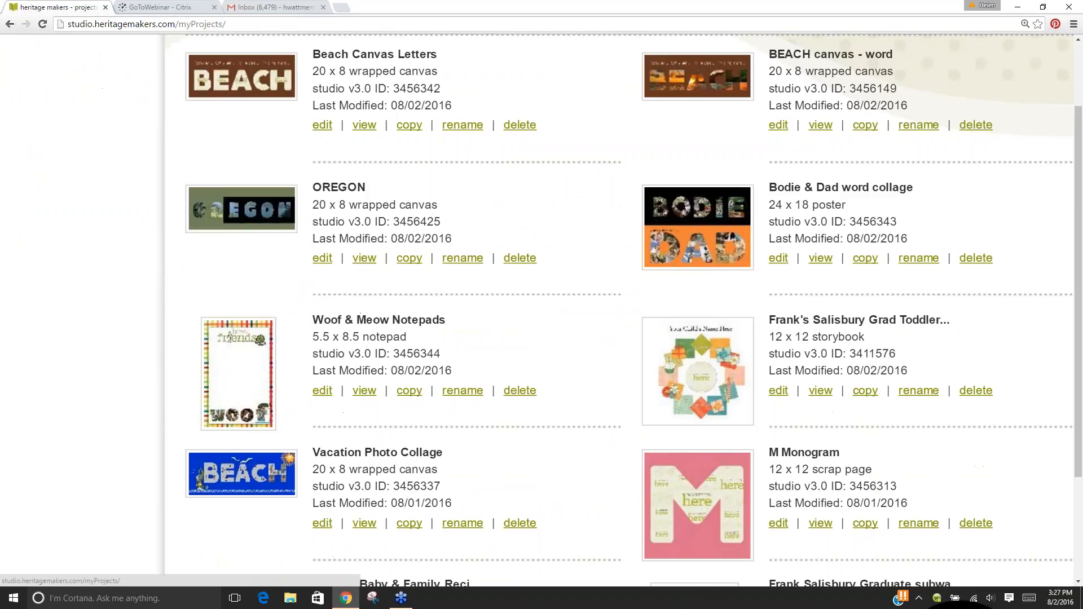
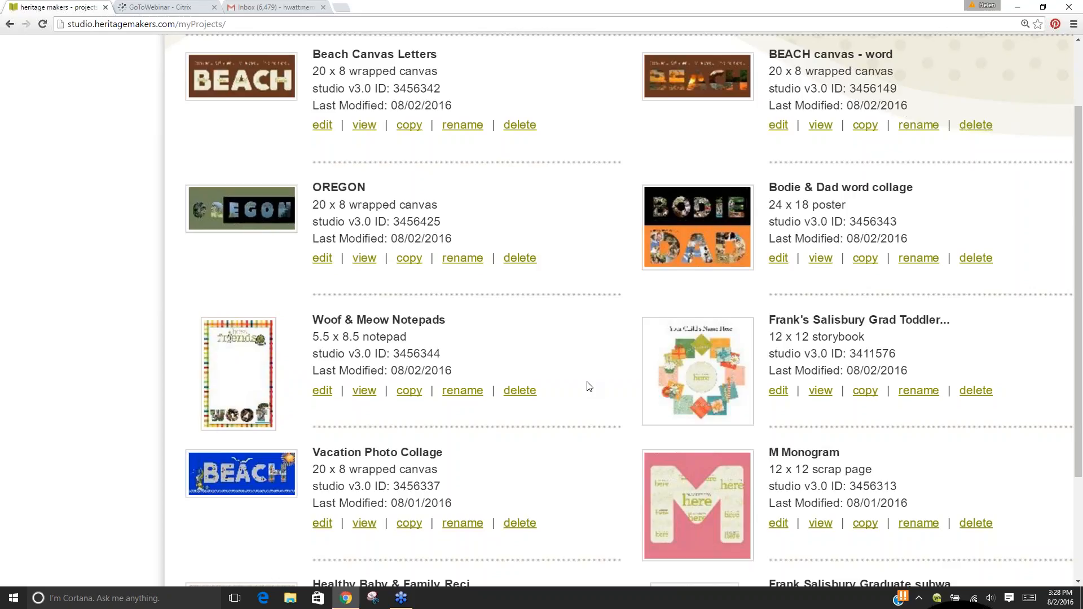
pyautogui.scroll(-1, 928, 280)
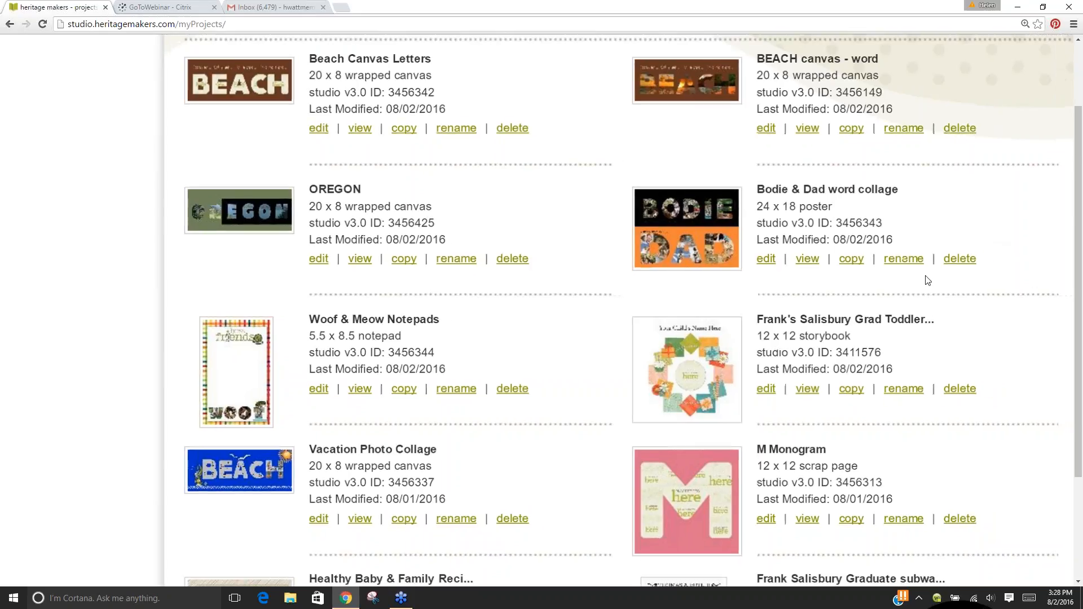
pyautogui.scroll(-2, 928, 280)
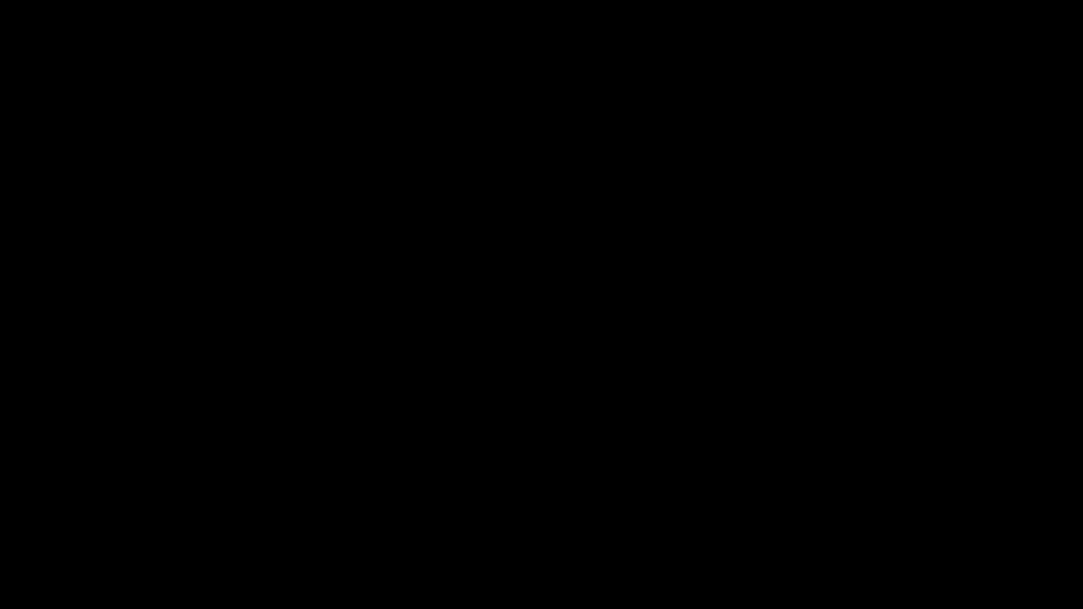